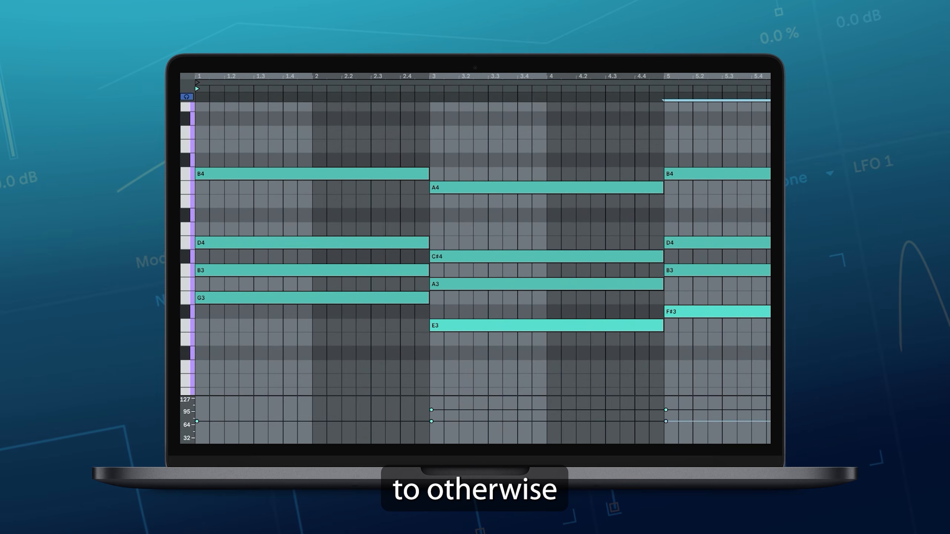
Enlarge the first Chords, Bass and Drums tracks, whose clips start at bar 33
scroll(482, 248, up, 1)
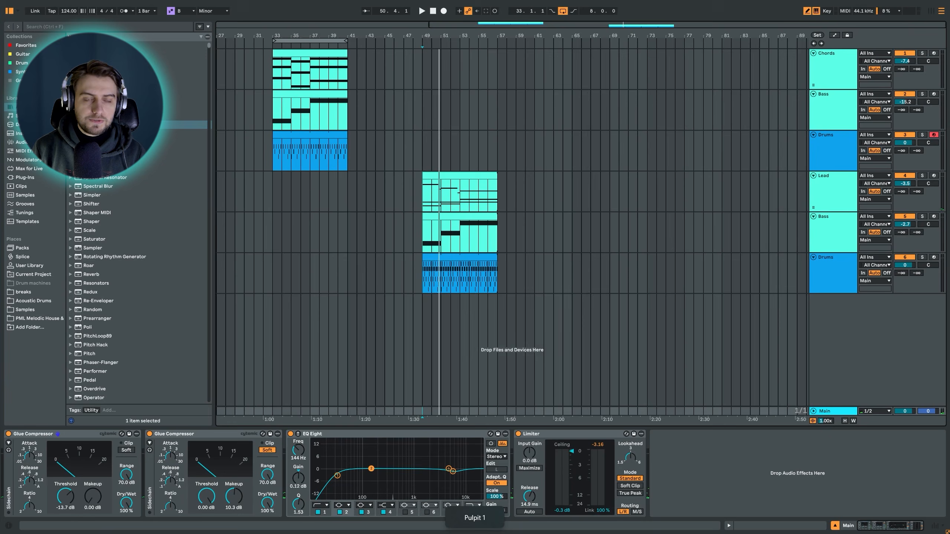
key(plus)
key(plus)
key(plus)
key(plus)
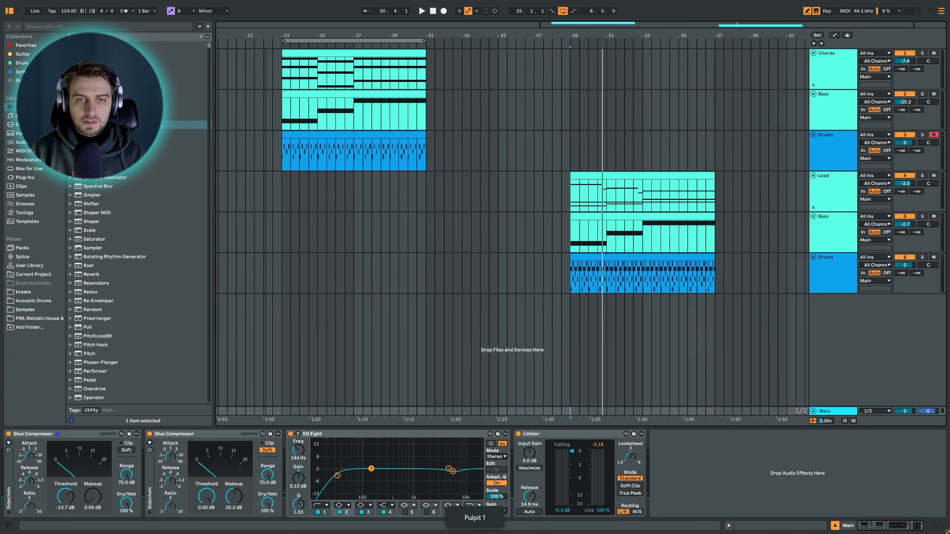
key(plus)
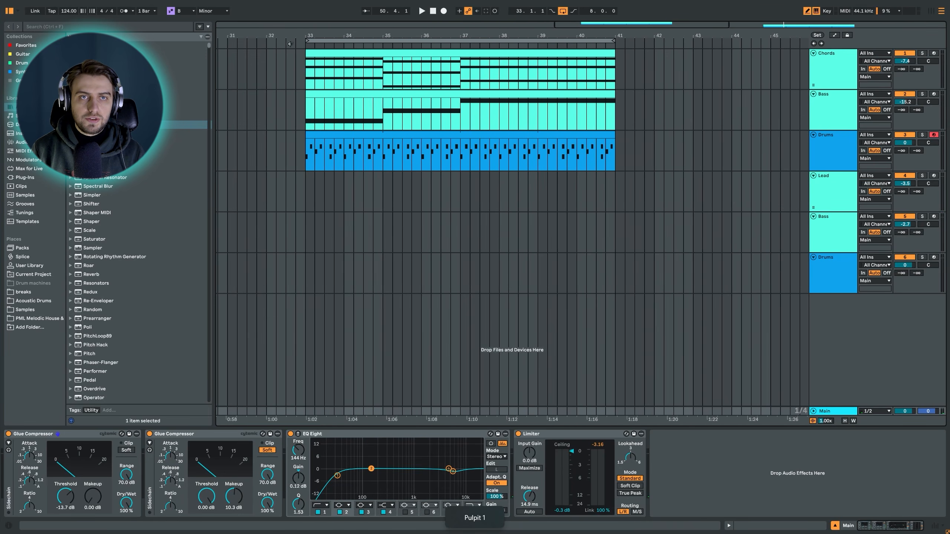
click(306, 81)
shift+click(827, 161)
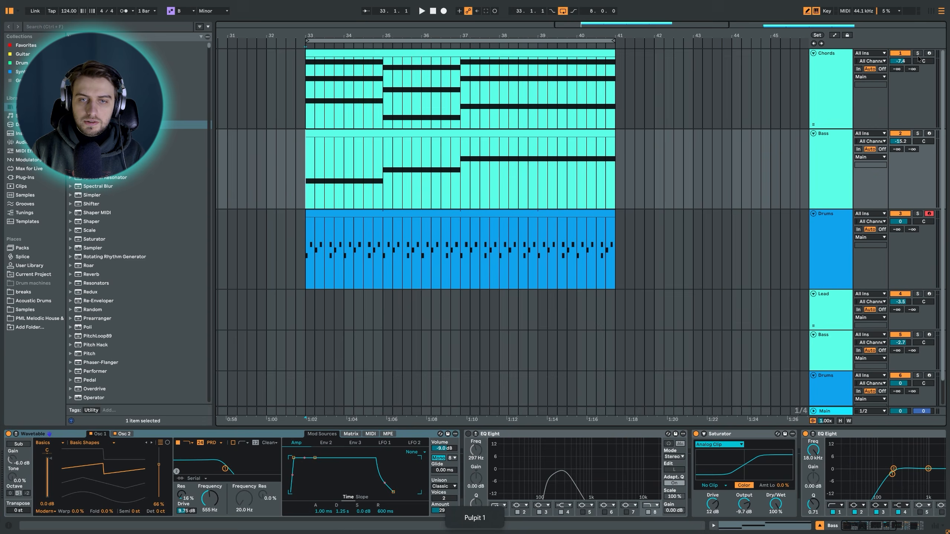
Solo the Chords track and play its chords from bars 33, 35 and 37
click(918, 54)
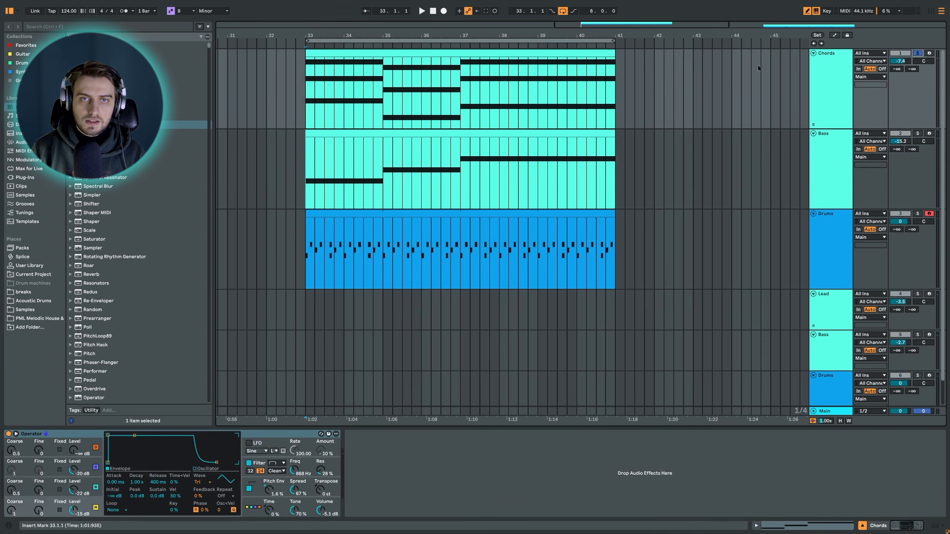
key(space)
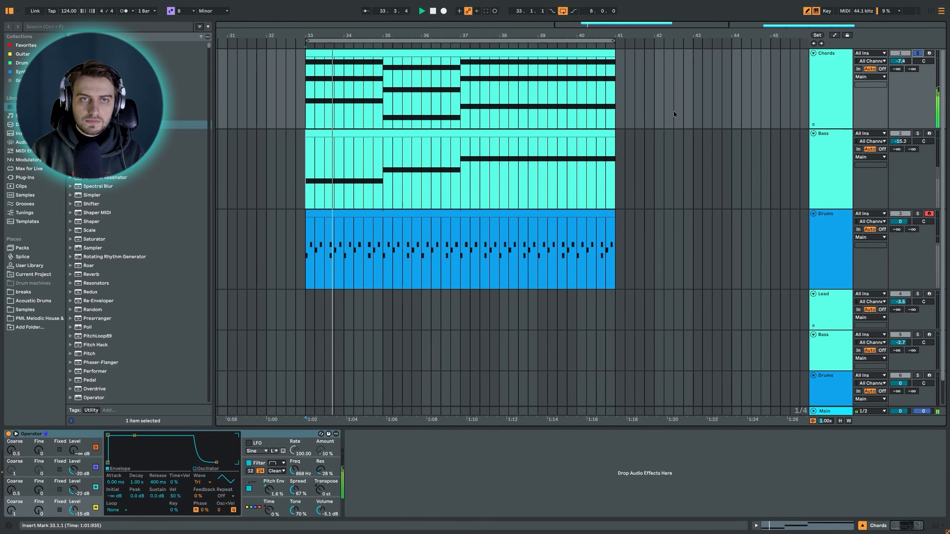
click(383, 89)
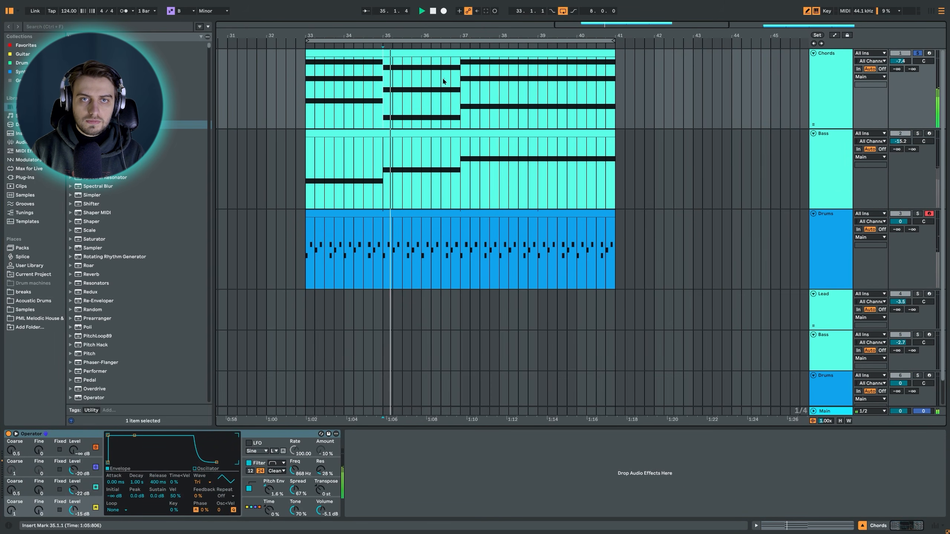
click(462, 88)
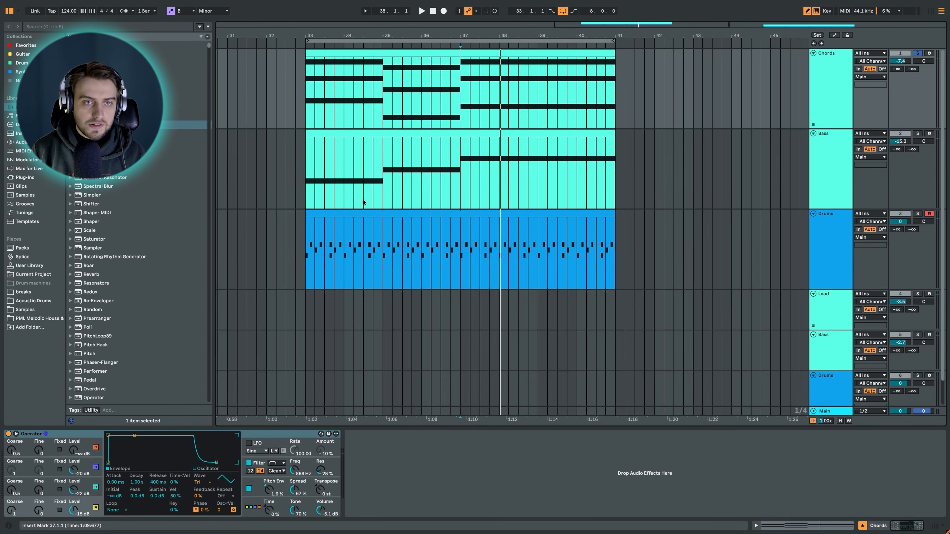
Solo the first Bass track and listen to its notes from bars 33, 35 and 37
click(307, 197)
key(space)
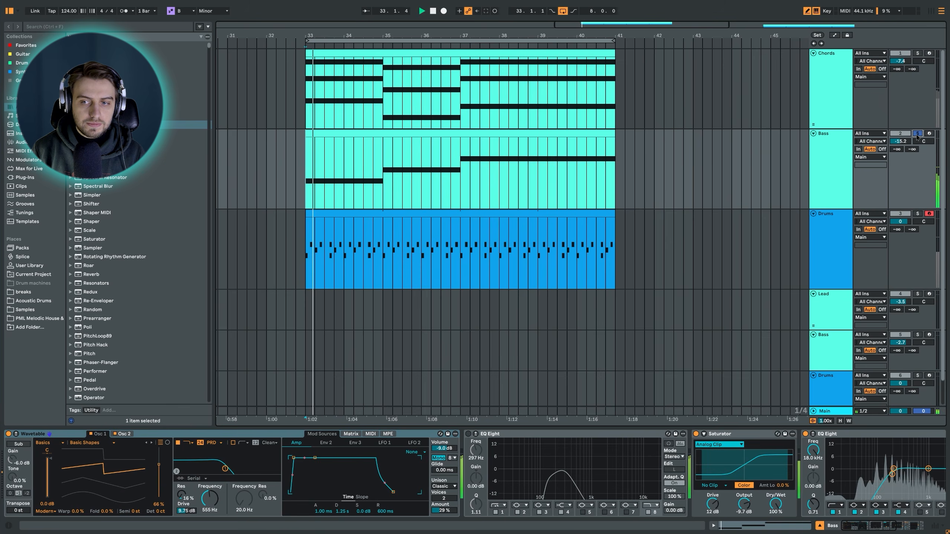
key(space)
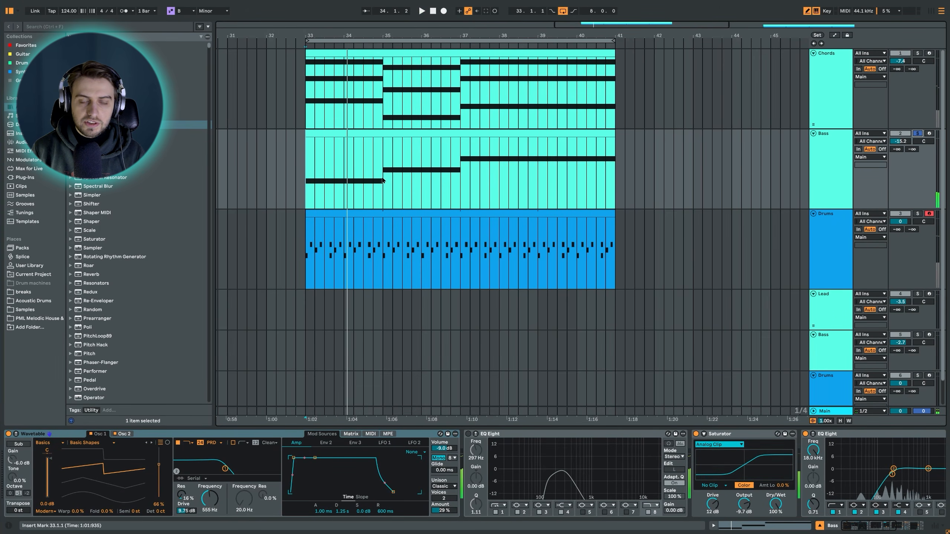
click(385, 182)
click(461, 168)
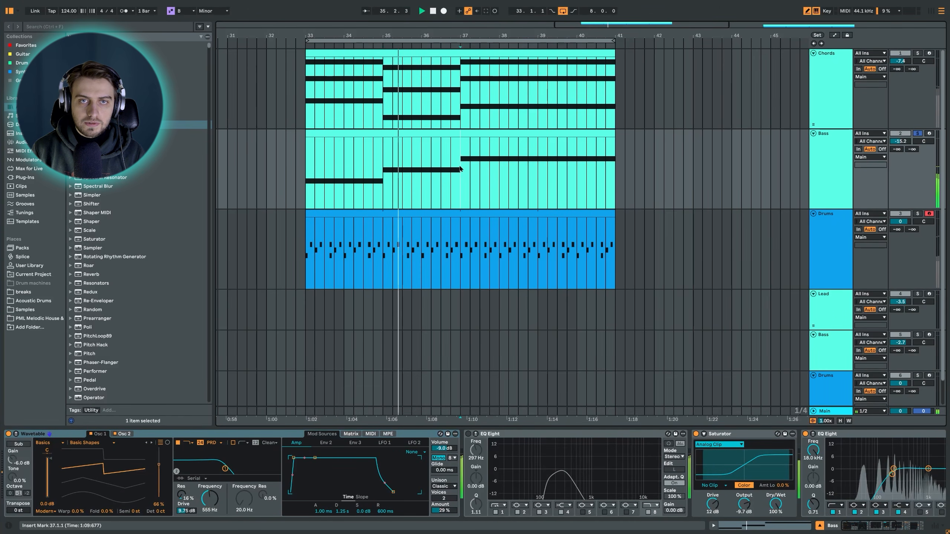
key(space)
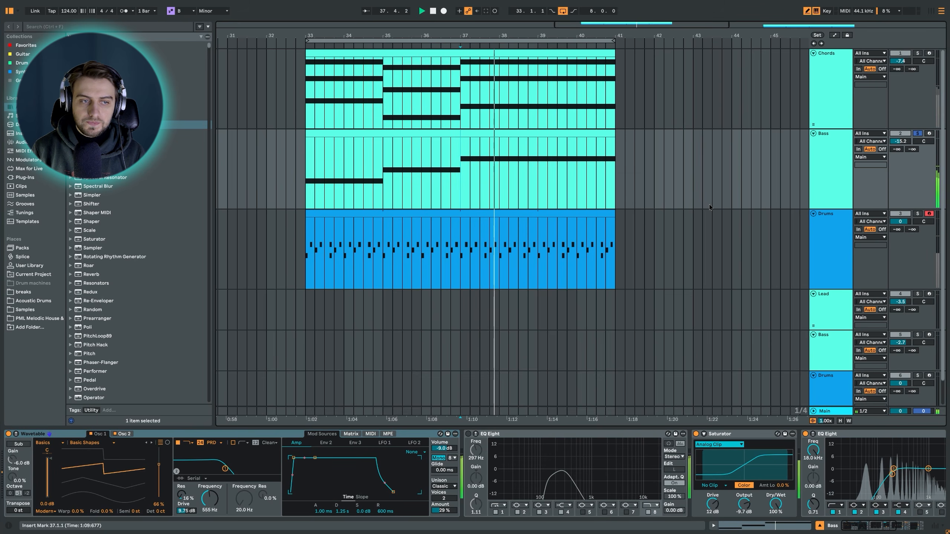
key(space)
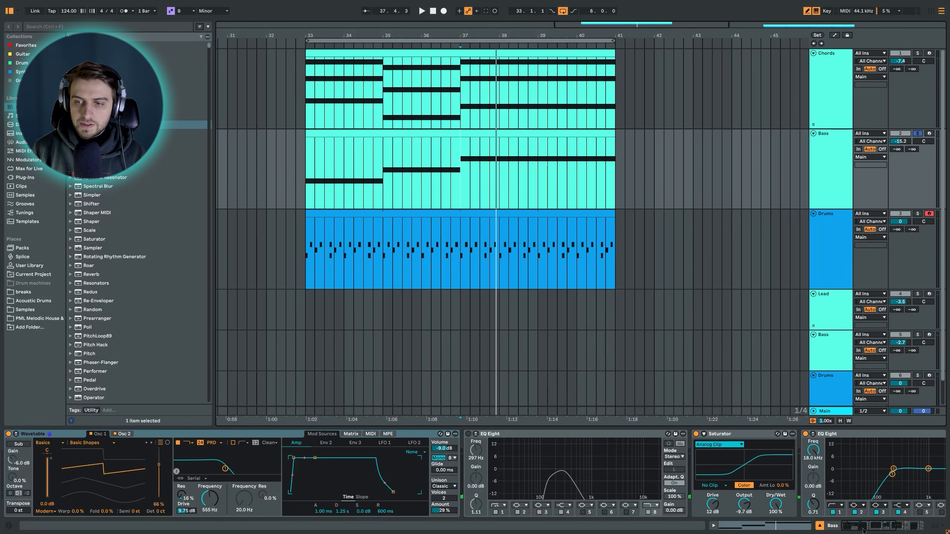
mouse_move(863, 531)
mouse_down()
mouse_move(893, 530)
mouse_move(863, 529)
mouse_up()
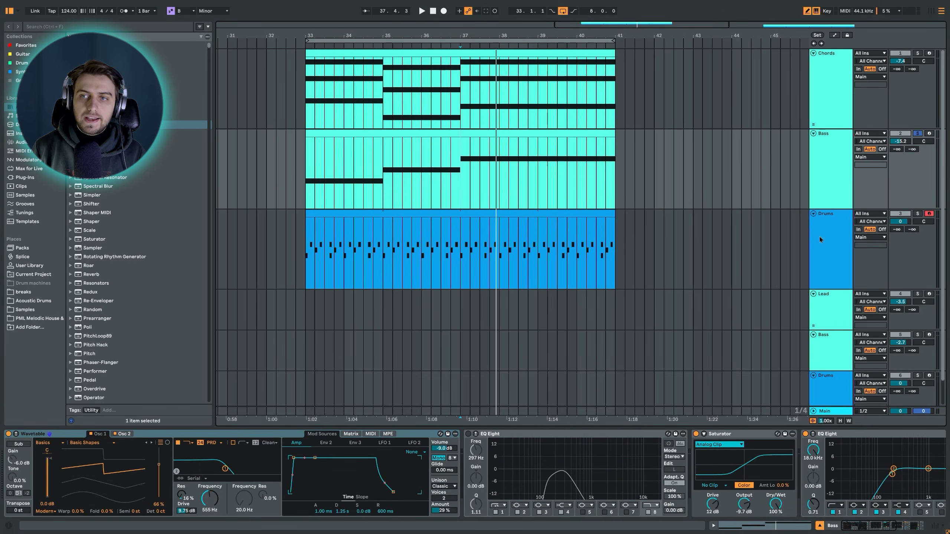
Audition the kick in the first Drums track's rack, with soloing off, and play all three parts together from bar 33
click(836, 241)
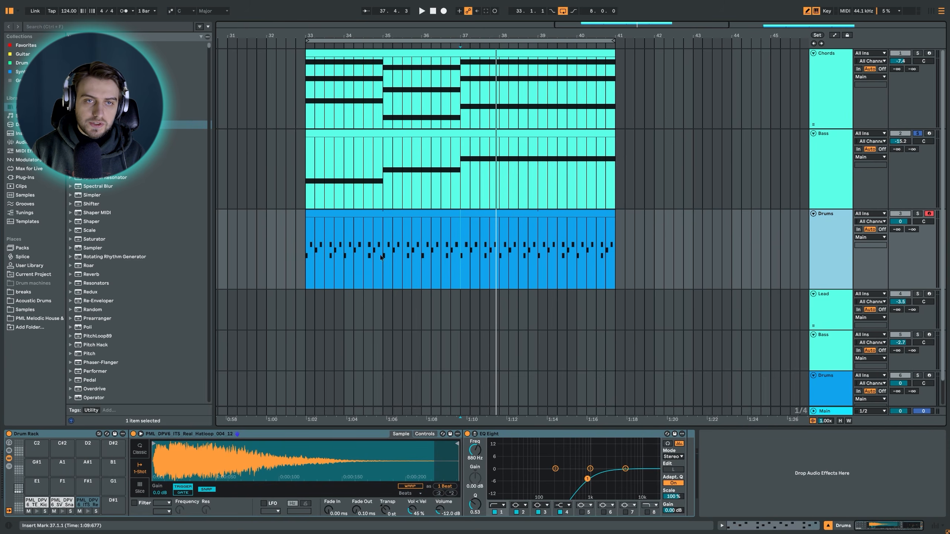
click(331, 213)
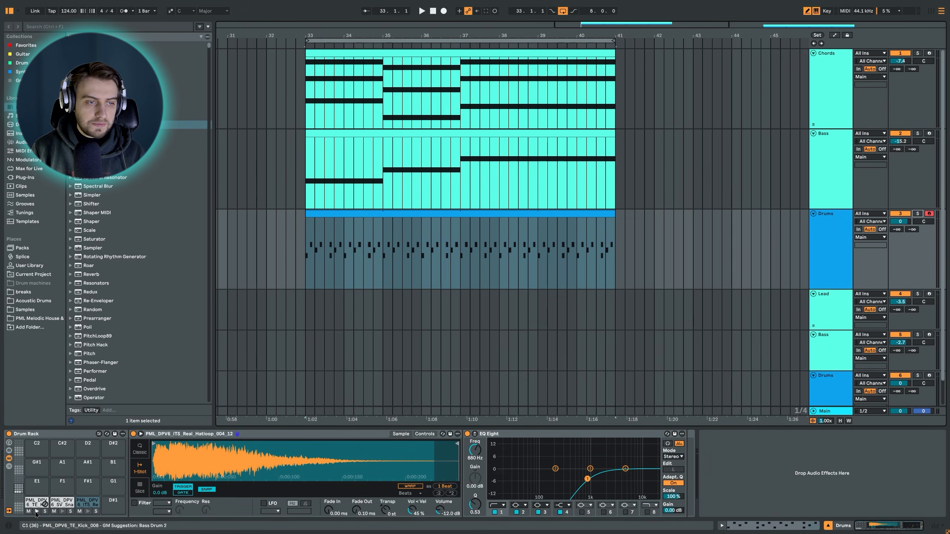
click(36, 511)
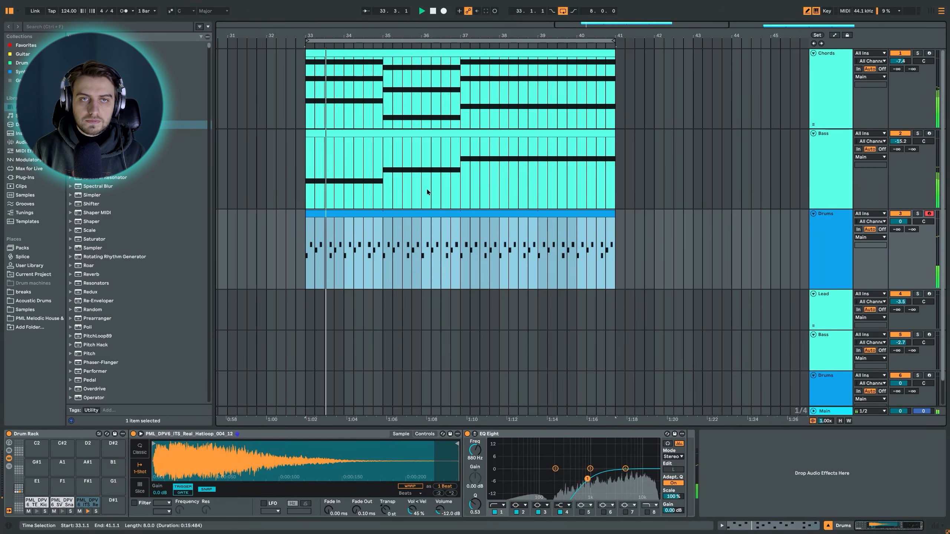
click(379, 38)
scroll(379, 38, down, 5)
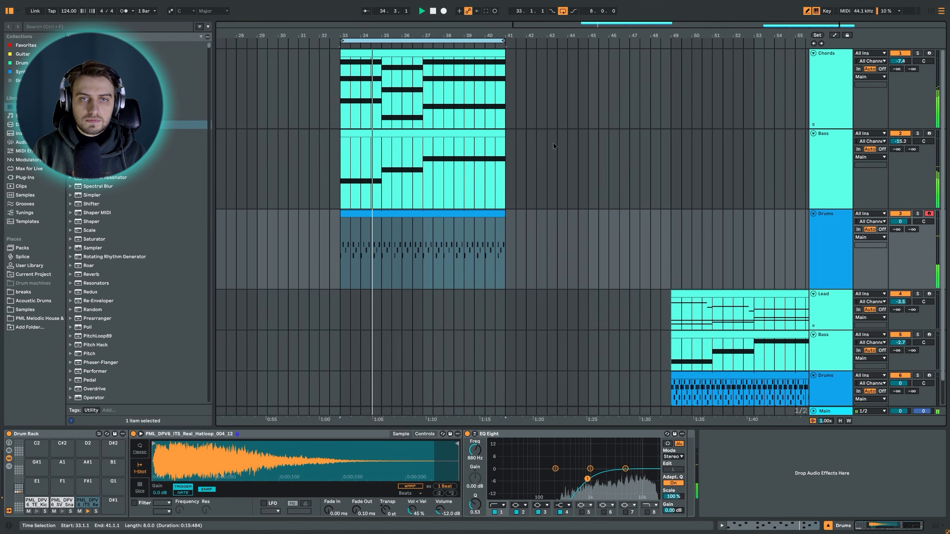
click(566, 202)
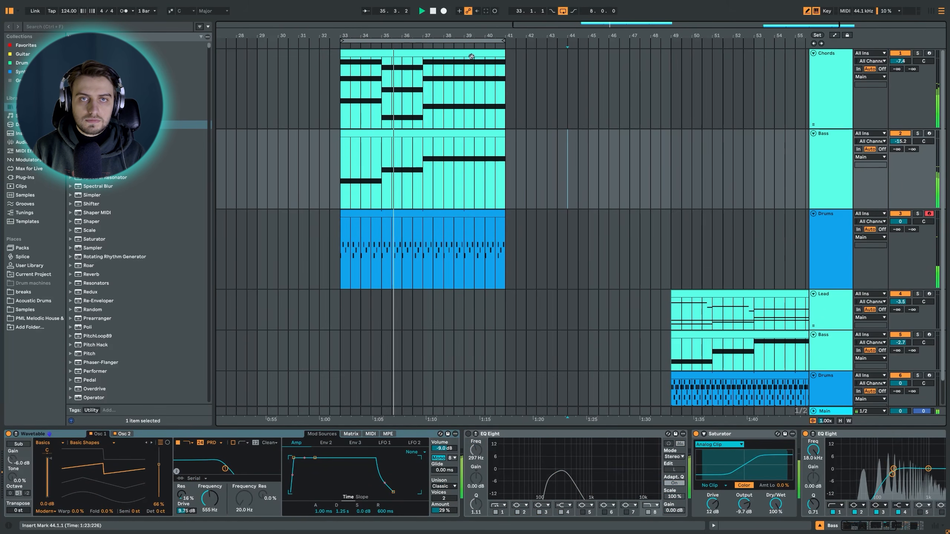
Enlarge the Lead track and the Bass and Drums tracks below it, and play their clips from bar 49
drag(479, 36, 389, 30)
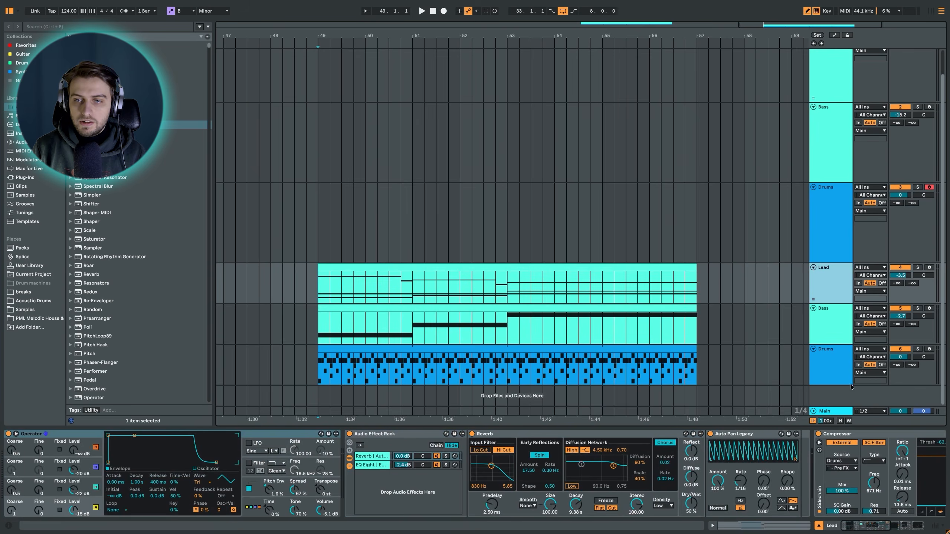
click(832, 357)
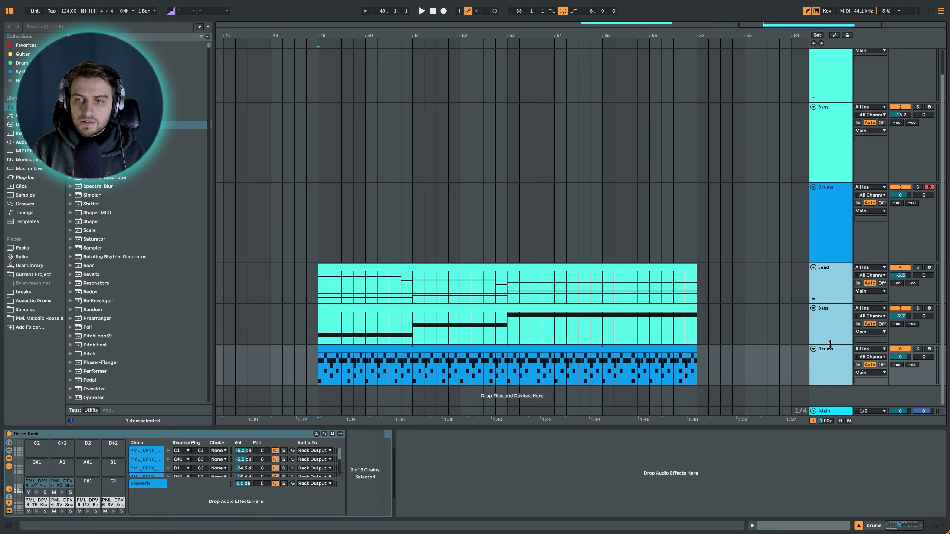
drag(830, 344, 829, 369)
scroll(674, 285, down, 2)
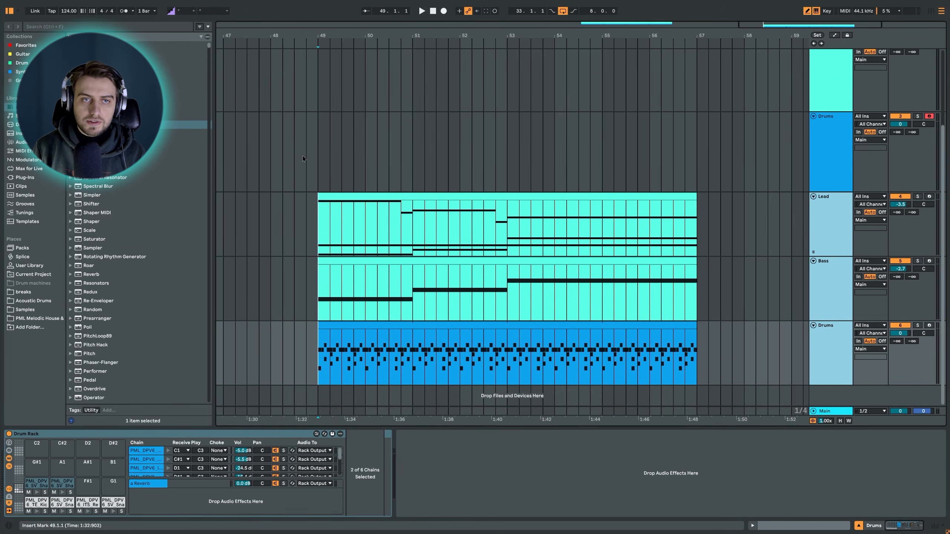
click(319, 235)
key(space)
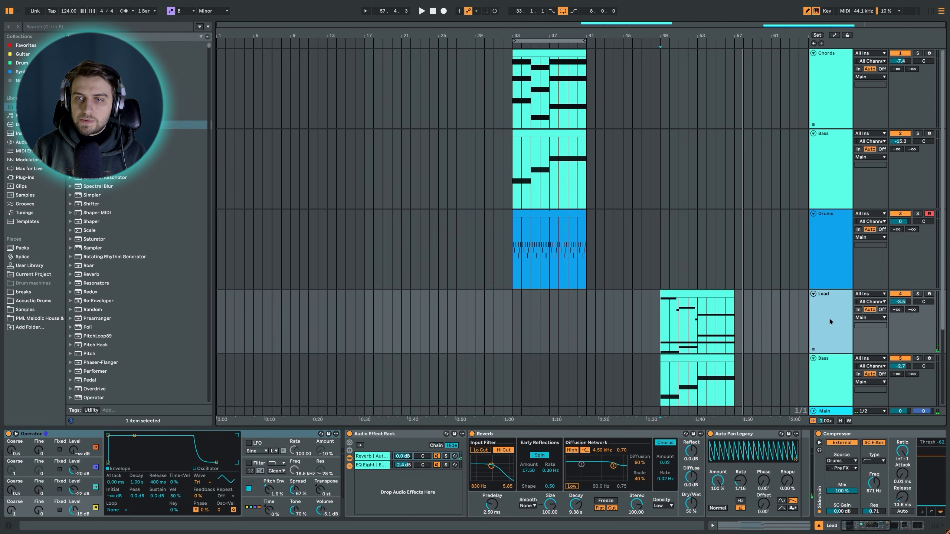
Group the Lead track with the Bass and Drums tracks below it and fold the group
scroll(829, 318, down, 3)
click(825, 341)
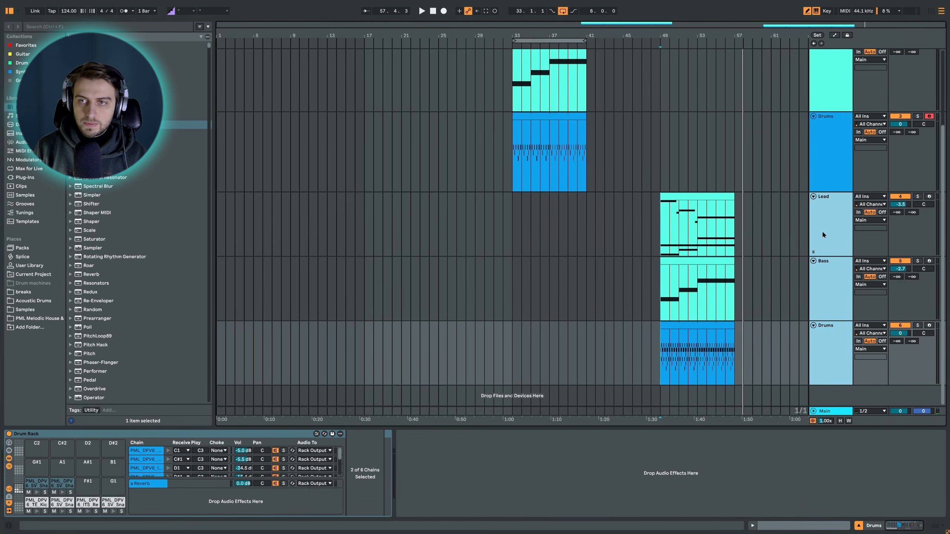
key(ctrl+g)
click(811, 197)
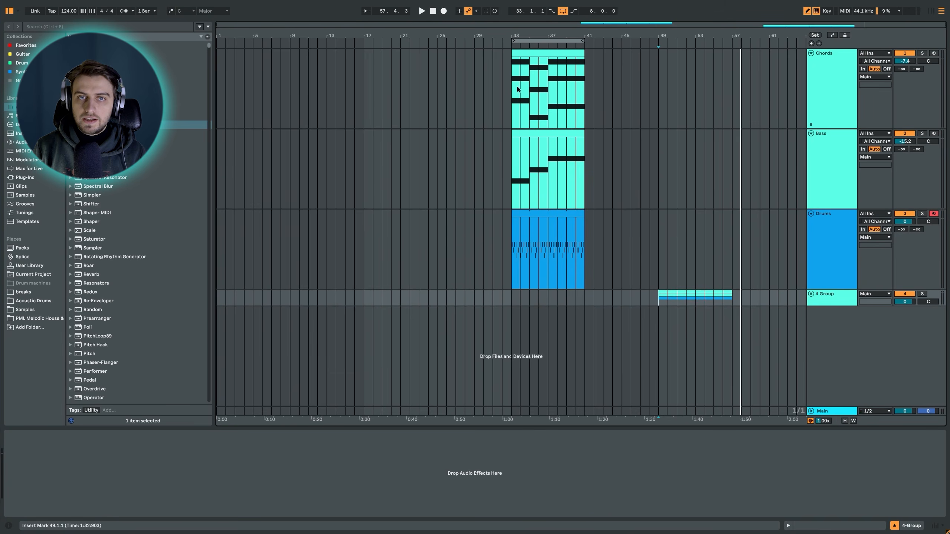
Select the Chords clip at bar 33 and solo the Chords track
click(525, 75)
drag(551, 34, 515, 35)
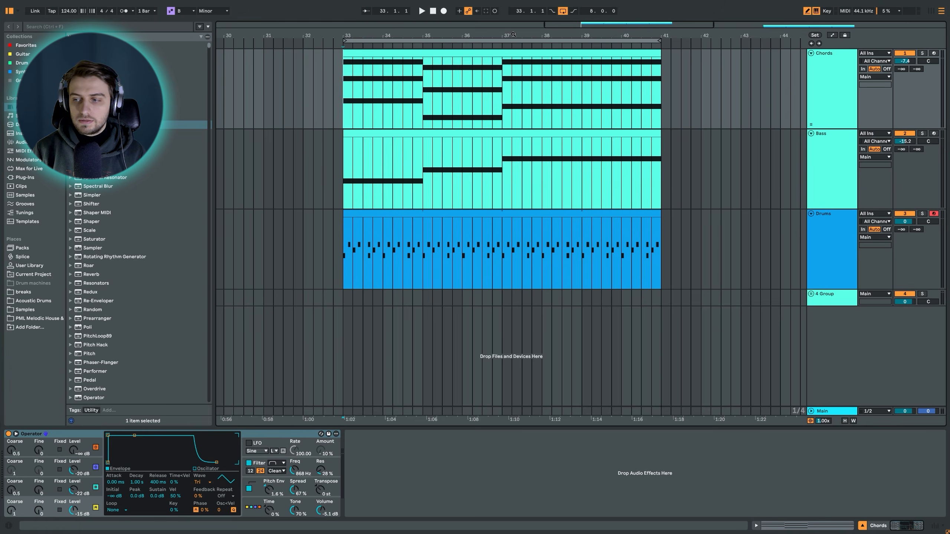
click(496, 52)
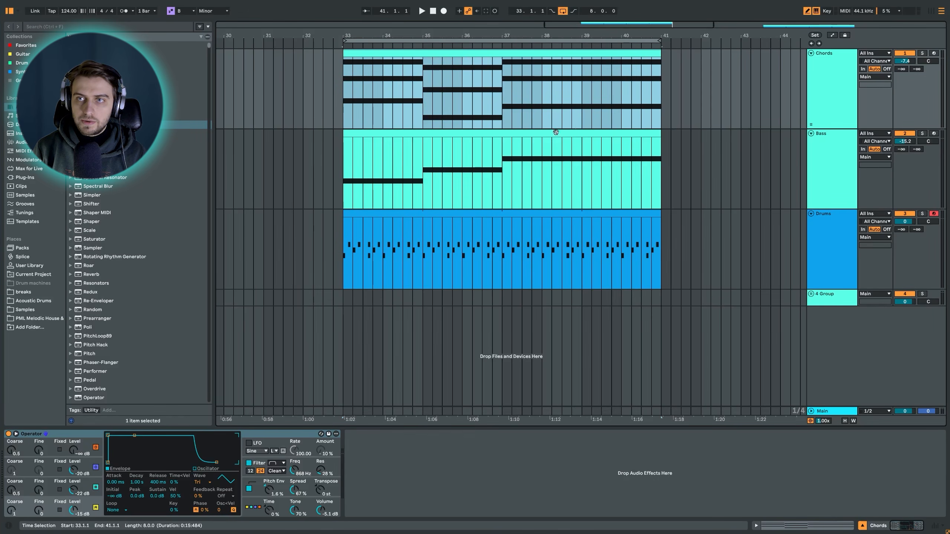
click(925, 54)
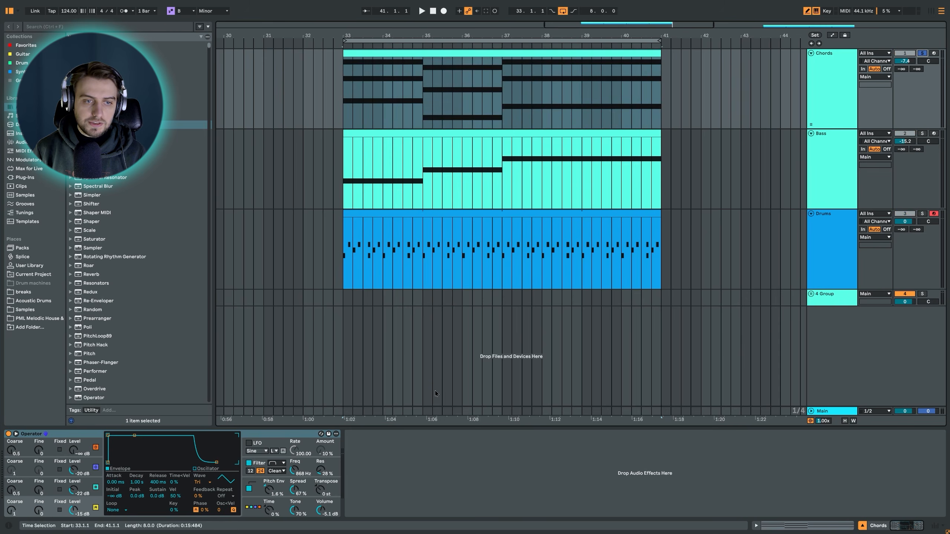
Switch off the filter in the Chords track's Operator and lower the track volume to -28.8 dB during playback
click(249, 464)
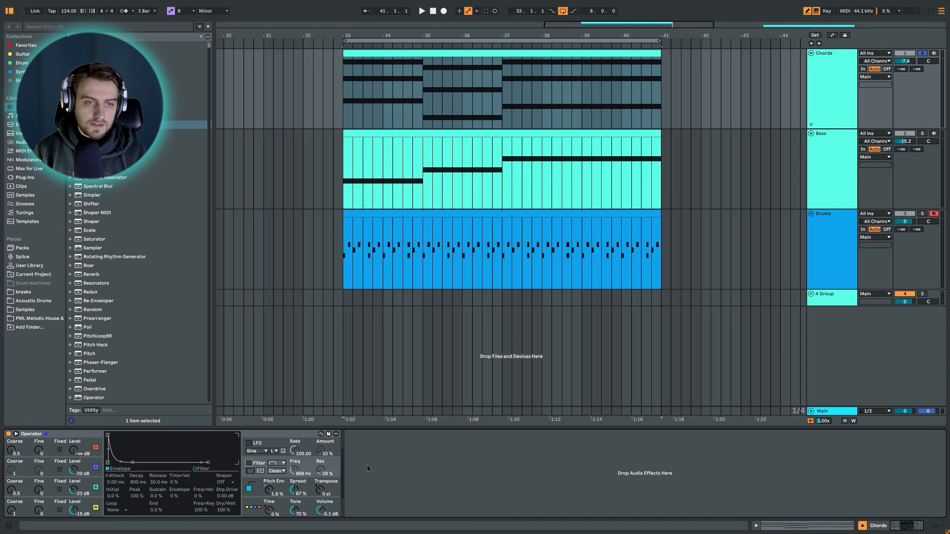
key(space)
drag(911, 63, 911, 89)
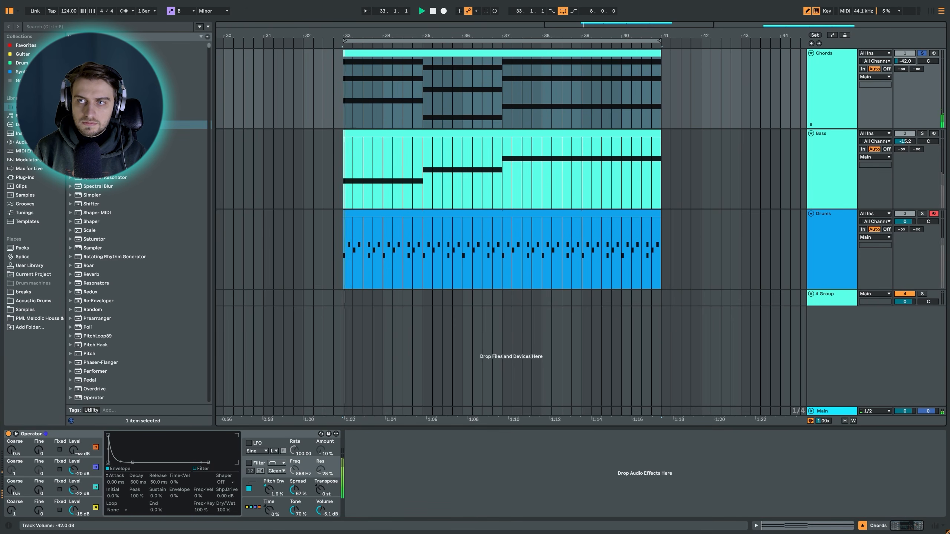
Toggle Operator's oscillators to hear them separately, then leave A, B and C on with D off
click(104, 502)
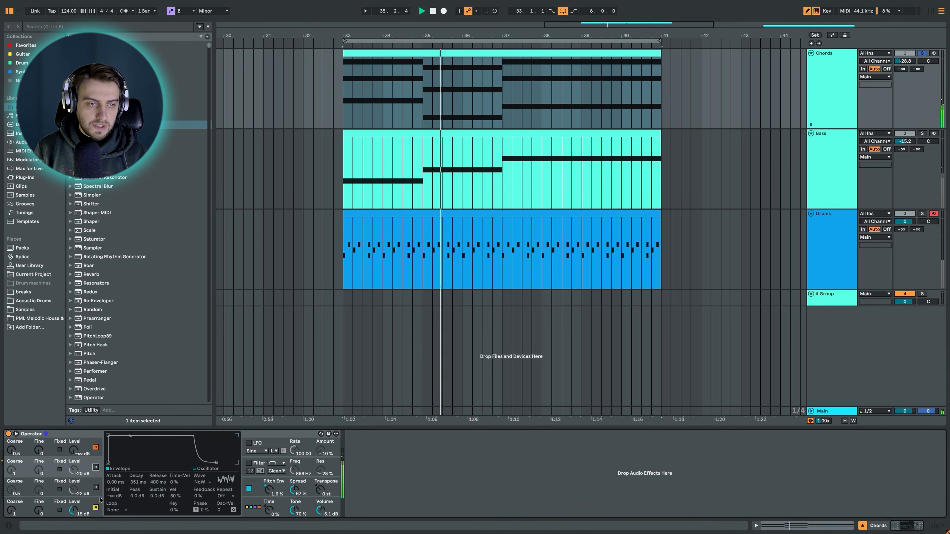
click(95, 487)
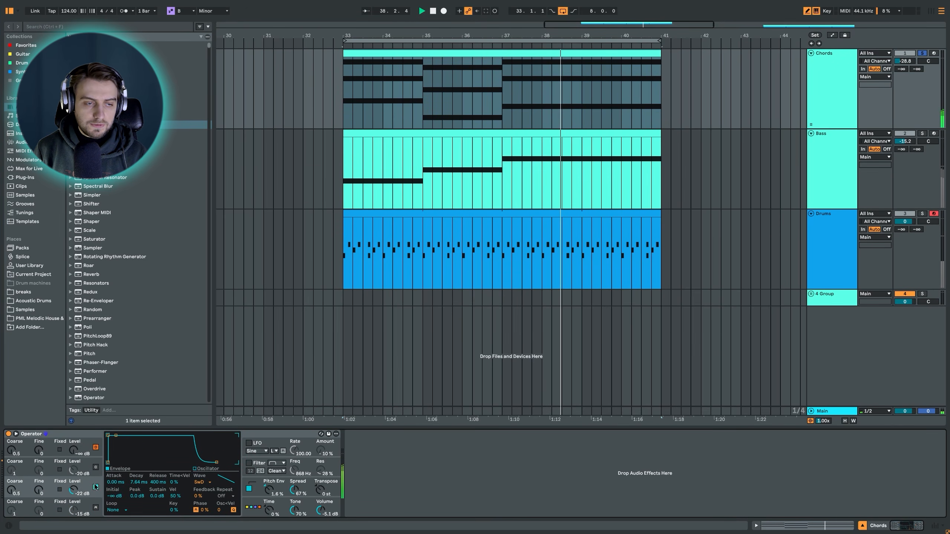
click(98, 476)
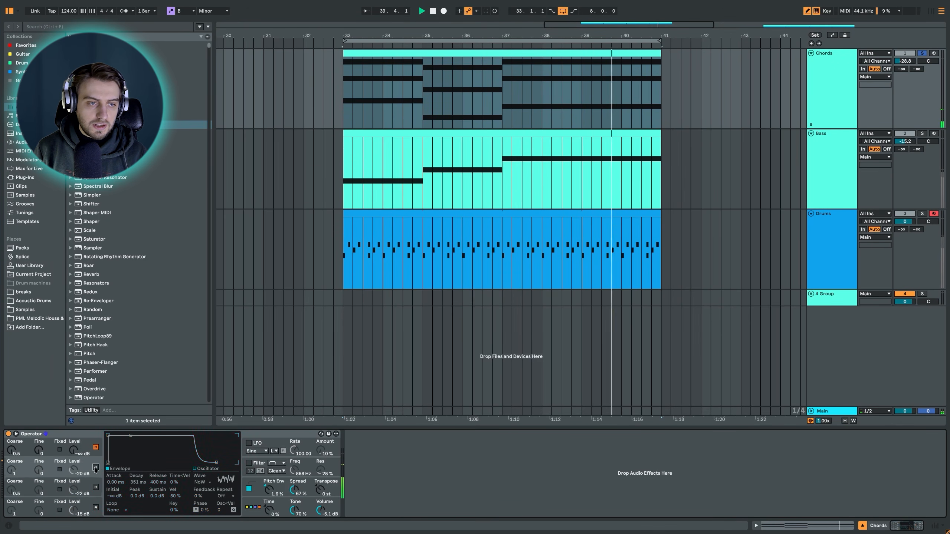
click(101, 452)
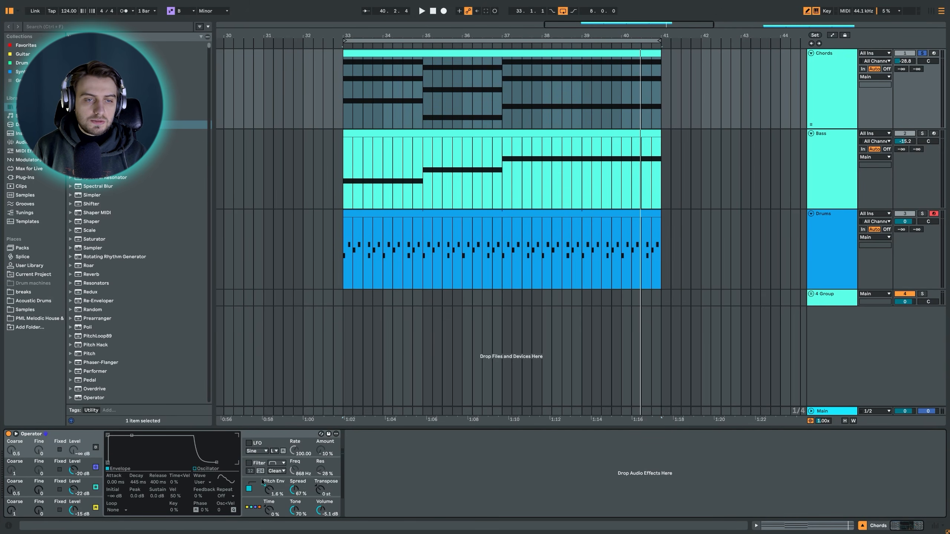
Add an Auto Filter after Operator on the Chords track, set its cutoff to 3.13 kHz, and raise the track volume to -16.0 dB
click(115, 27)
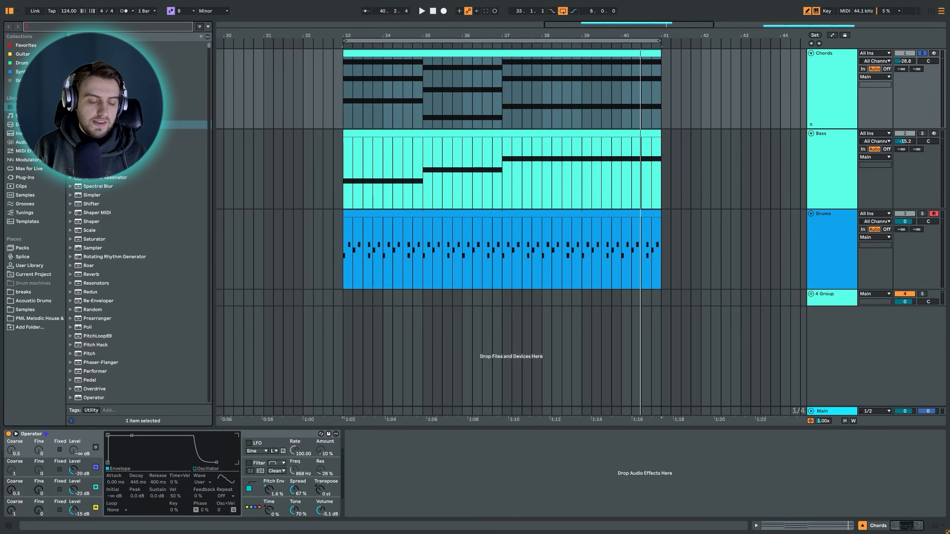
text(auto)
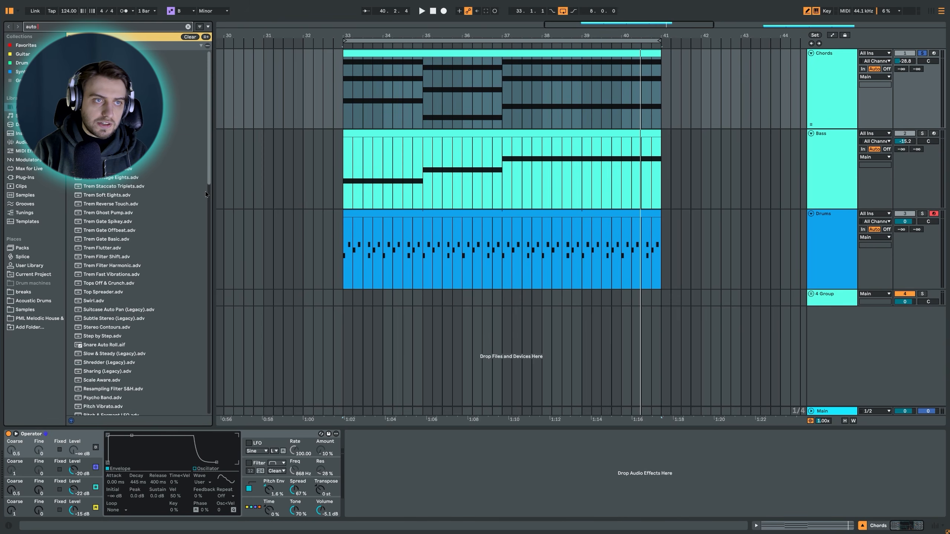
key(Return)
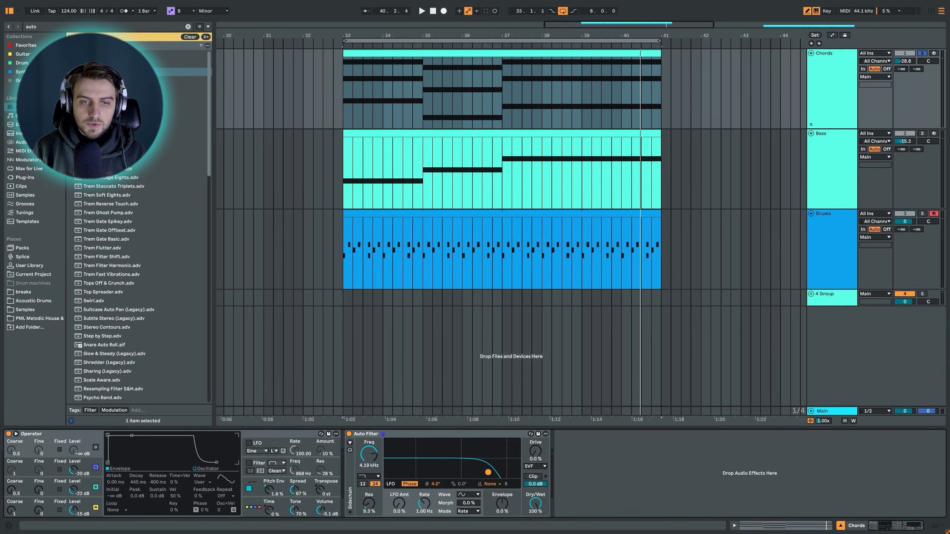
key(space)
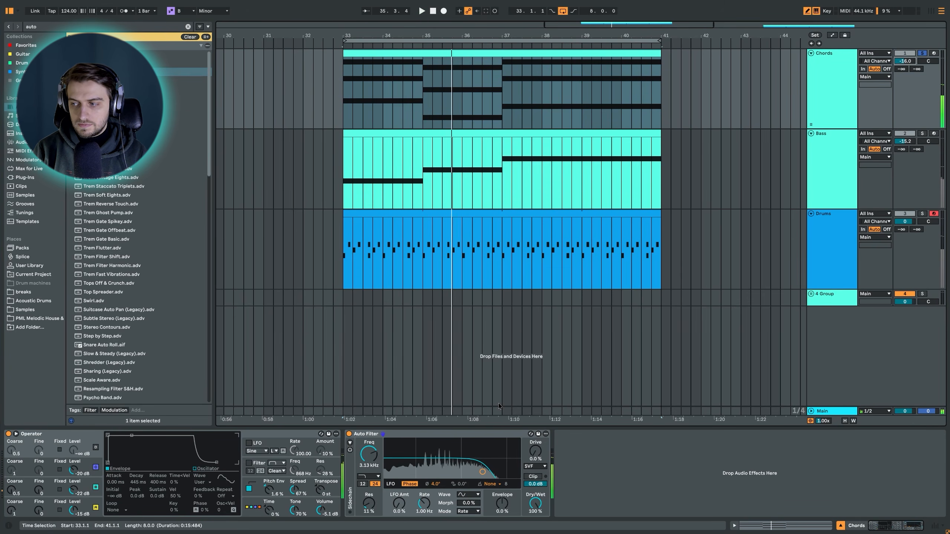
key(space)
scroll(472, 141, down, 2)
Add a Reverb to the Chords track with 4.76 s decay and 34% dry/wet, and lower the Auto Filter cutoff to 1.97 kHz
click(121, 29)
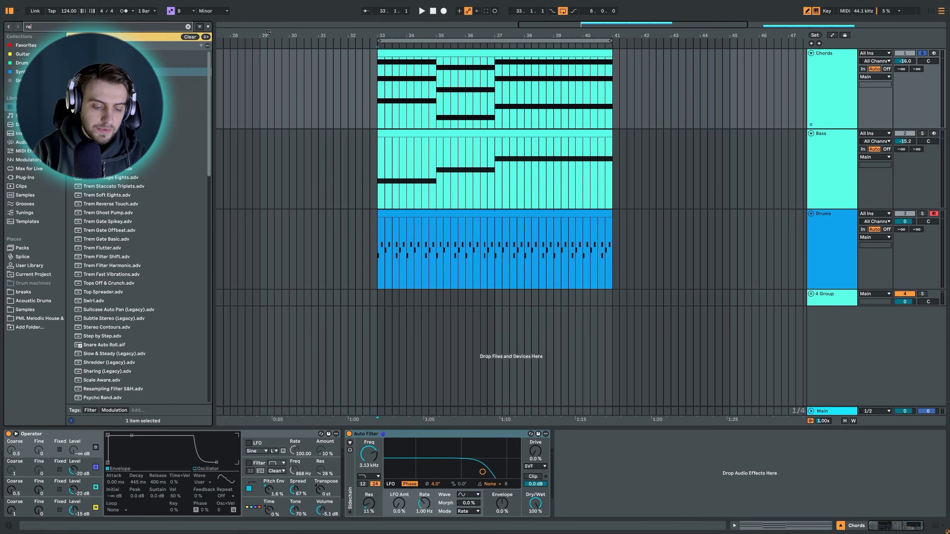
key(space)
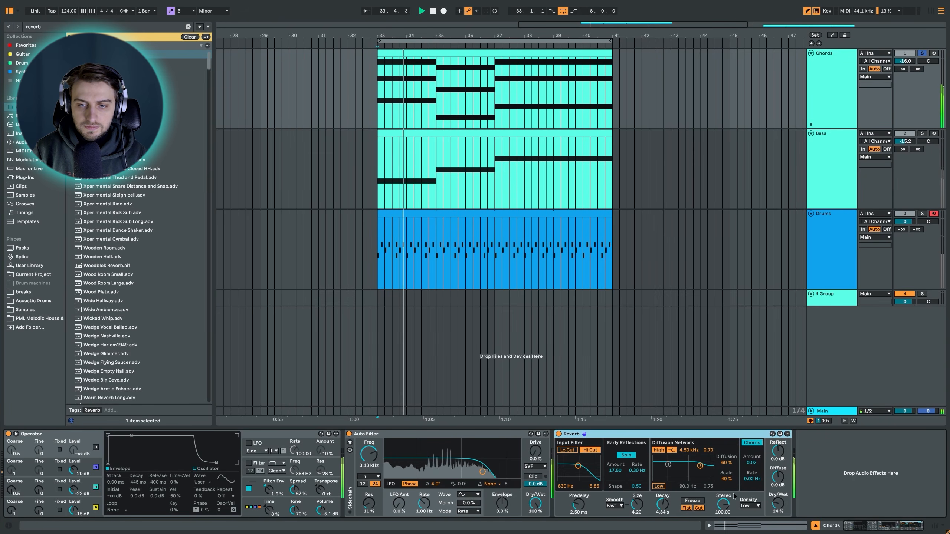
drag(663, 504, 663, 493)
drag(483, 473, 474, 471)
drag(778, 504, 778, 494)
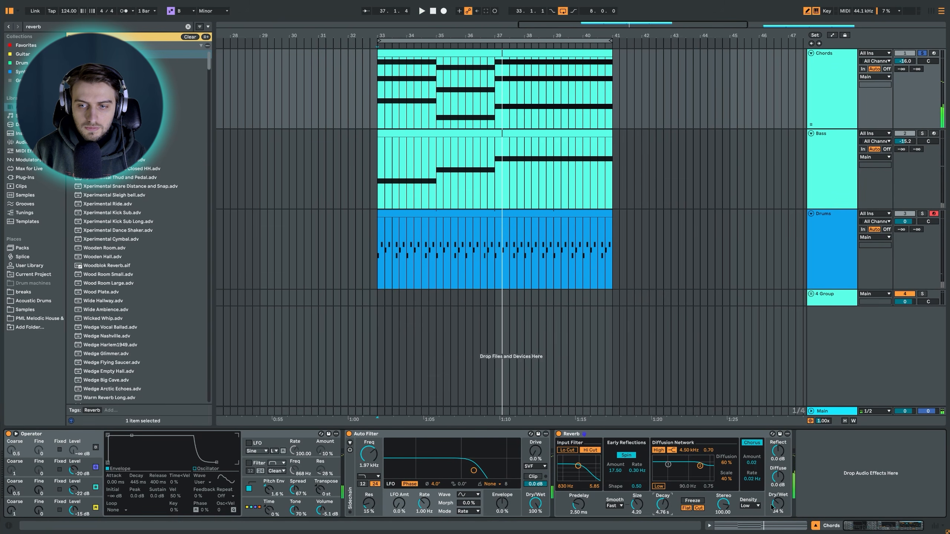
Set the Reverb's chorus amount to 2.41 and rate to 1.76 Hz, with 3.31 s decay and 20% dry/wet, during playback
key(space)
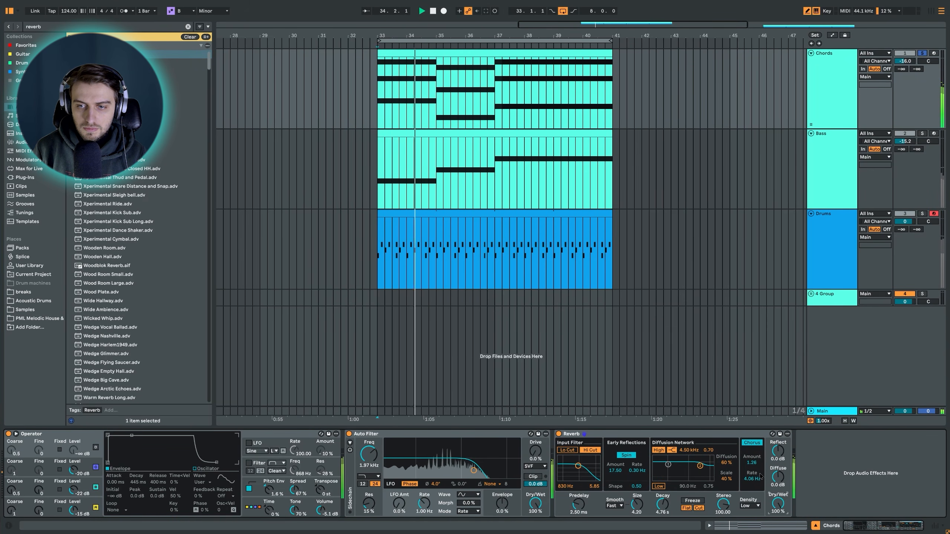
drag(778, 503, 778, 445)
mouse_move(752, 479)
mouse_down()
mouse_move(752, 491)
mouse_move(752, 463)
mouse_up()
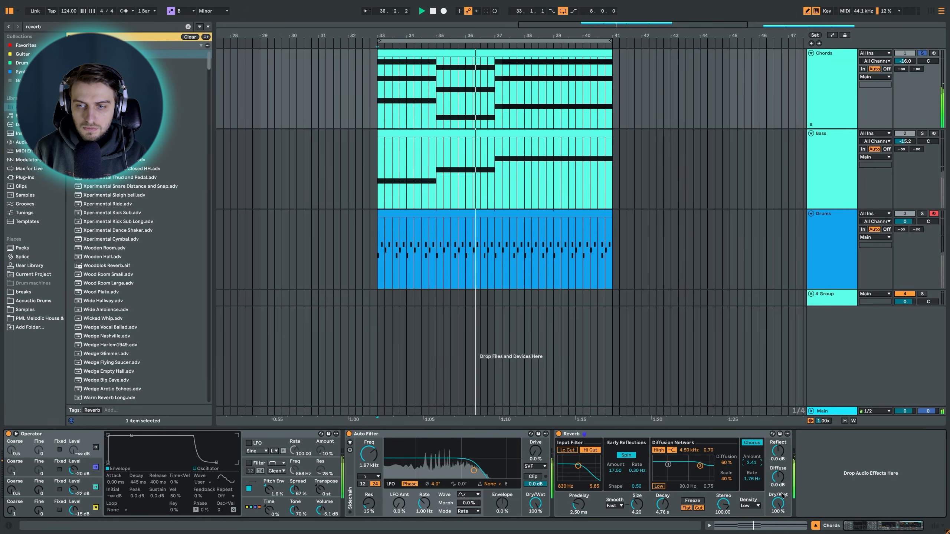
drag(778, 504, 778, 533)
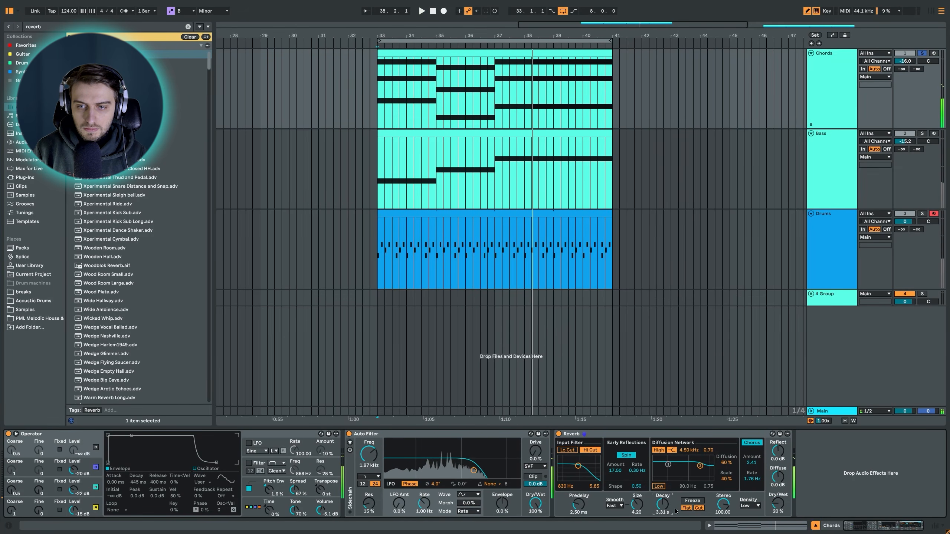
key(space)
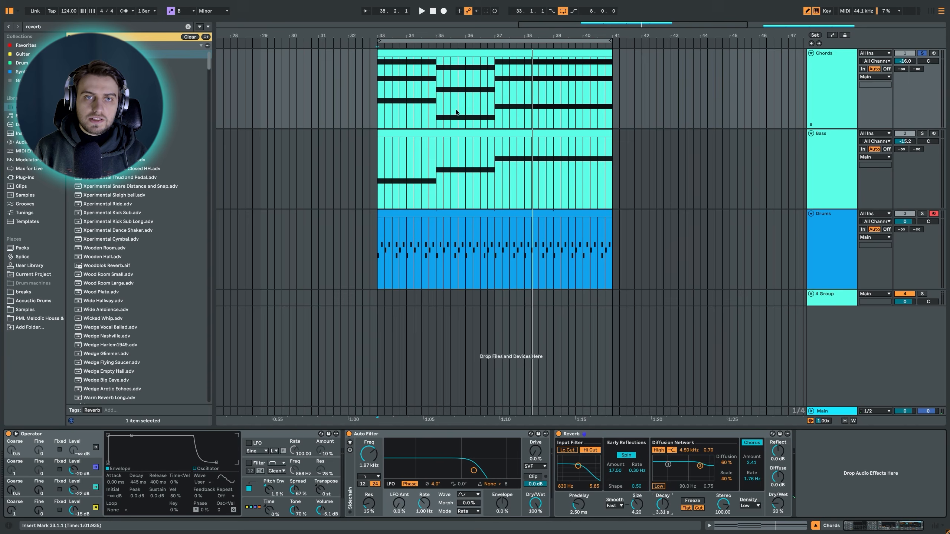
Open the Chords clip for note editing and show only the keys of the B Minor scale
click(440, 55)
double_click(442, 55)
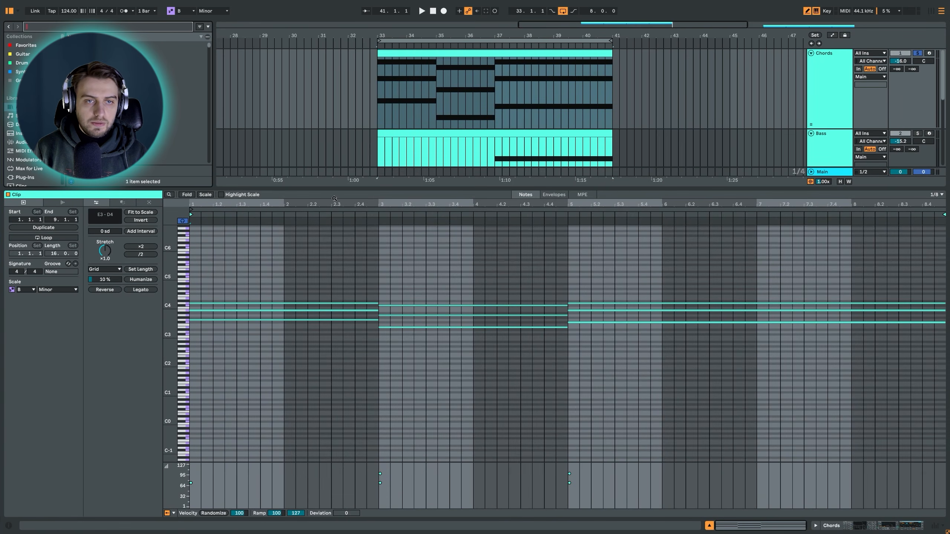
double_click(173, 303)
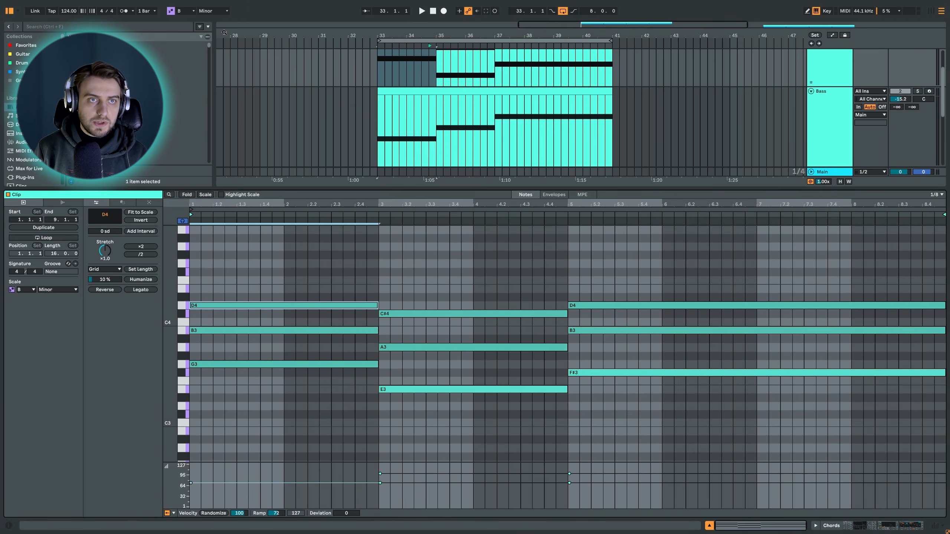
click(206, 195)
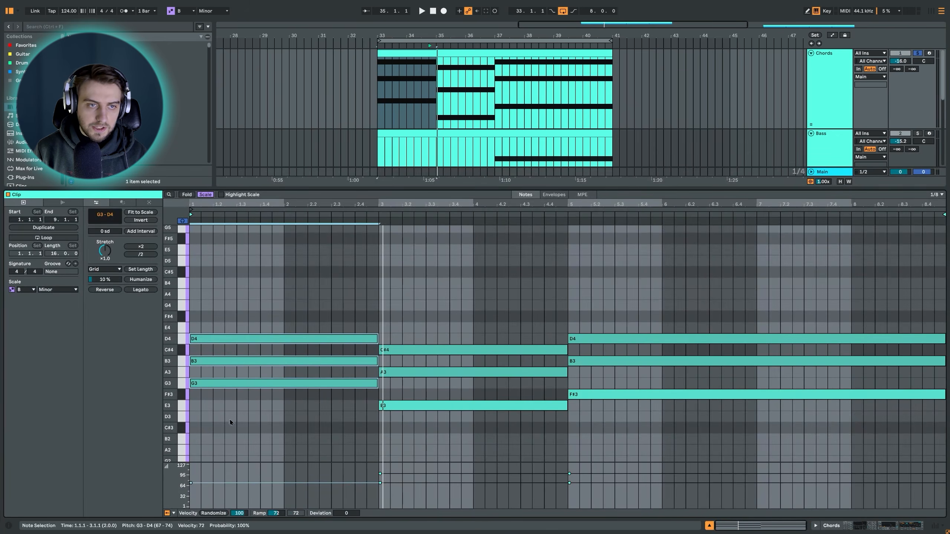
Add top notes B4, A4 and B4 above the three chords and play the result
scroll(809, 271, up, 2)
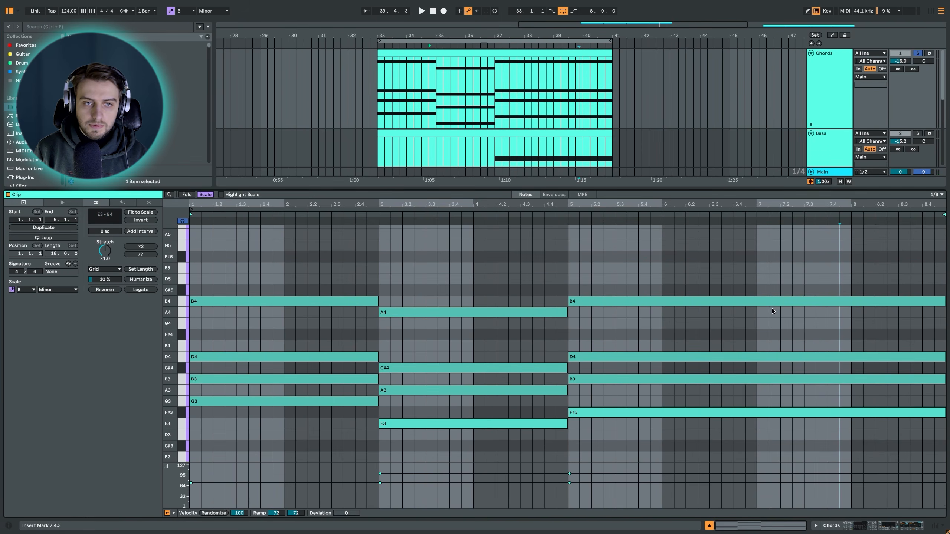
key(space)
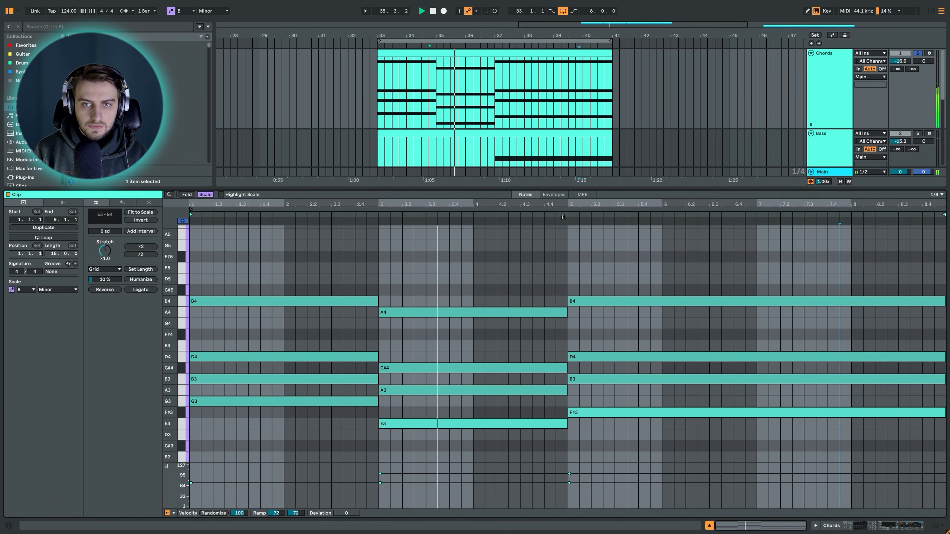
key(space)
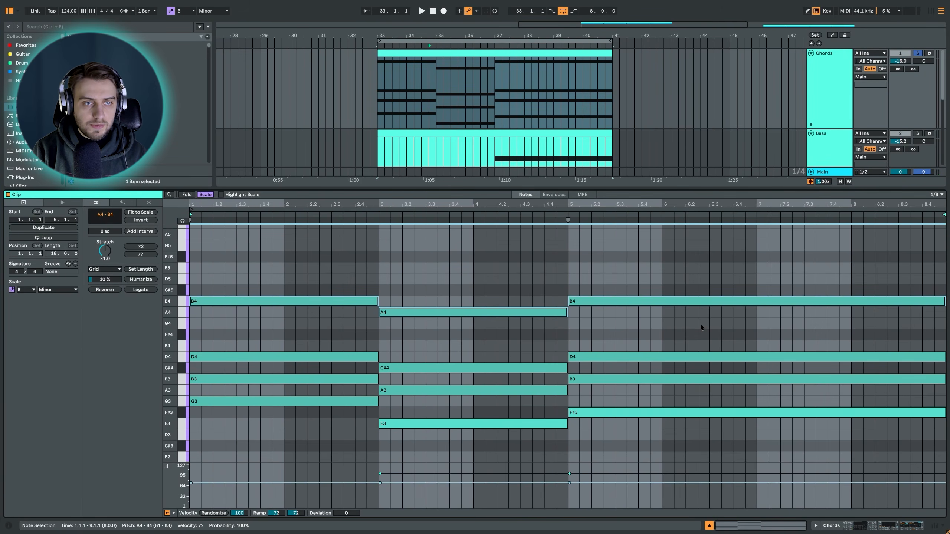
Raise the three top notes by two scale steps to D5, C#5 and D5, and play the chords
key(Up)
key(Up)
key(space)
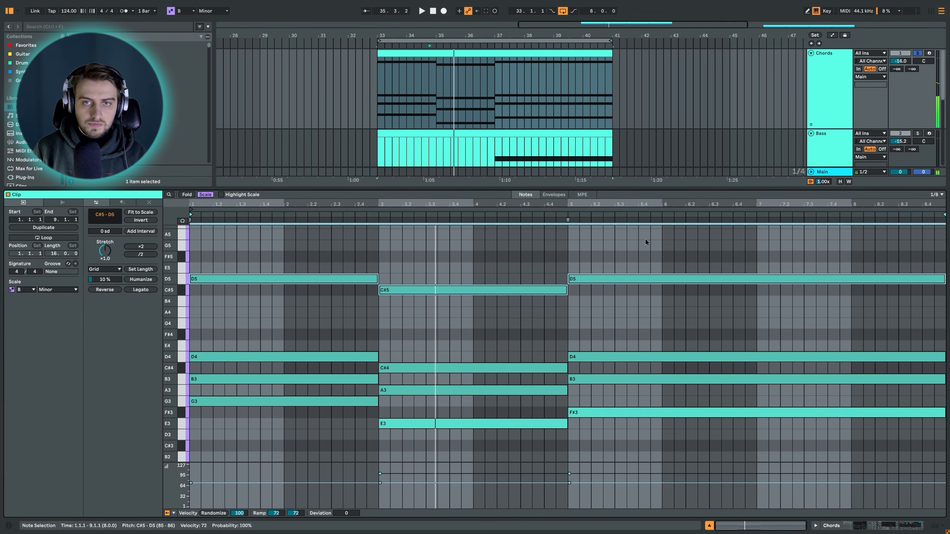
click(569, 213)
key(space)
click(542, 252)
Lower the last chord's top note to B4 and raise the middle chord's top note to D5, checking by playback
scroll(510, 344, up, 2)
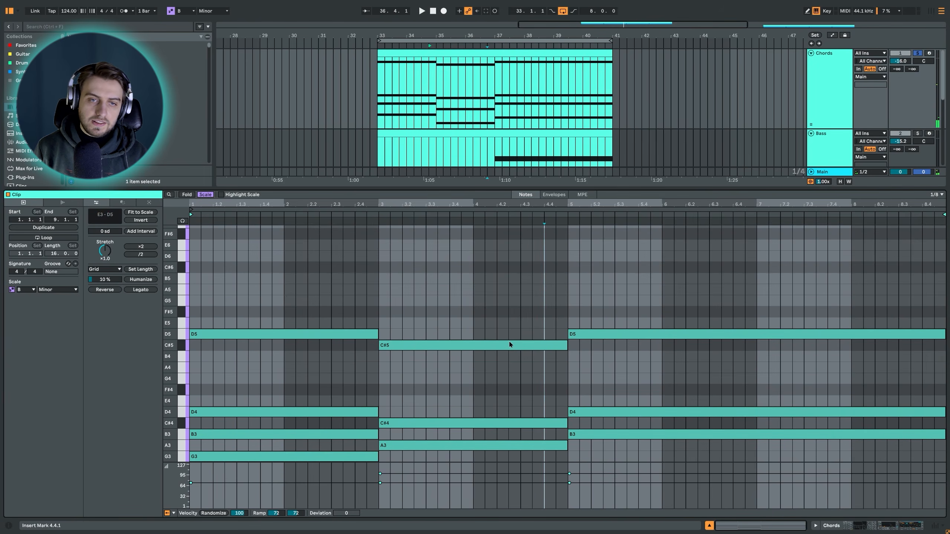
click(591, 335)
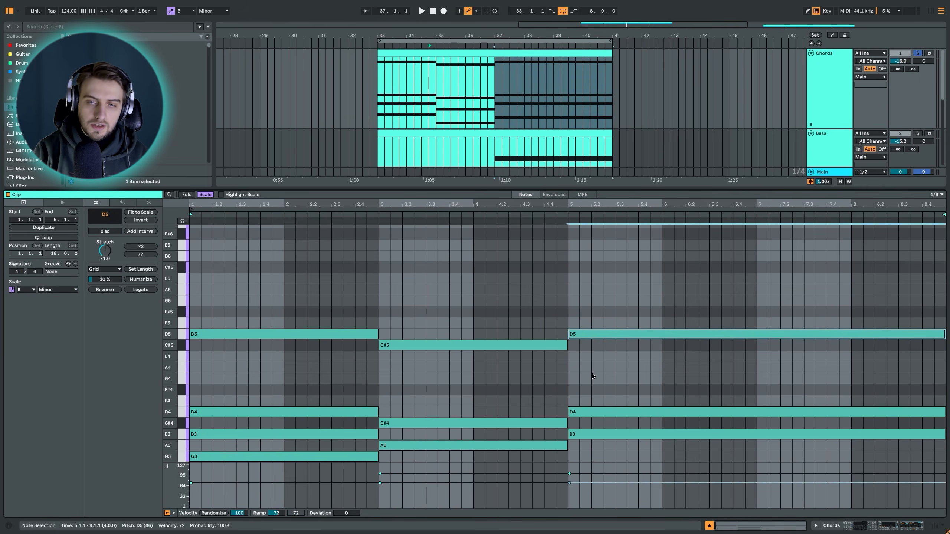
key(Down)
key(Down)
key(space)
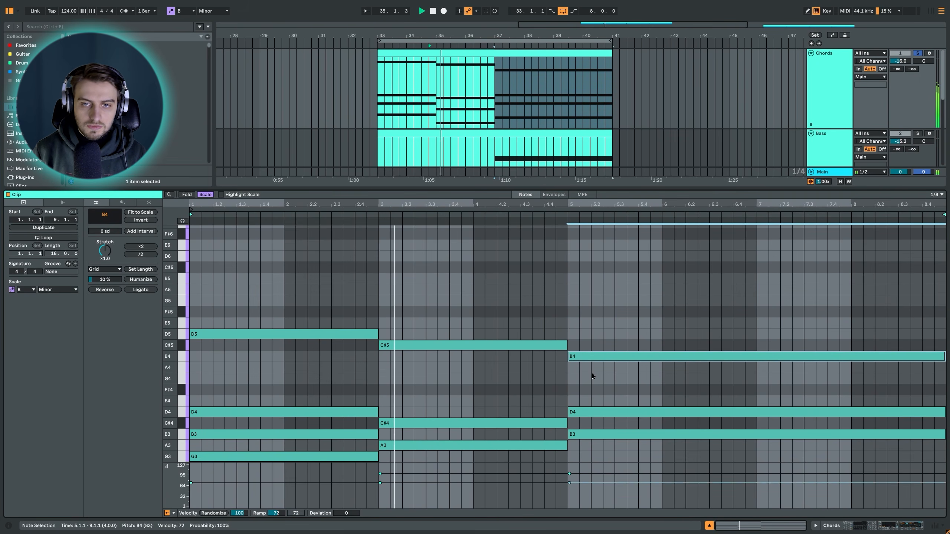
click(569, 215)
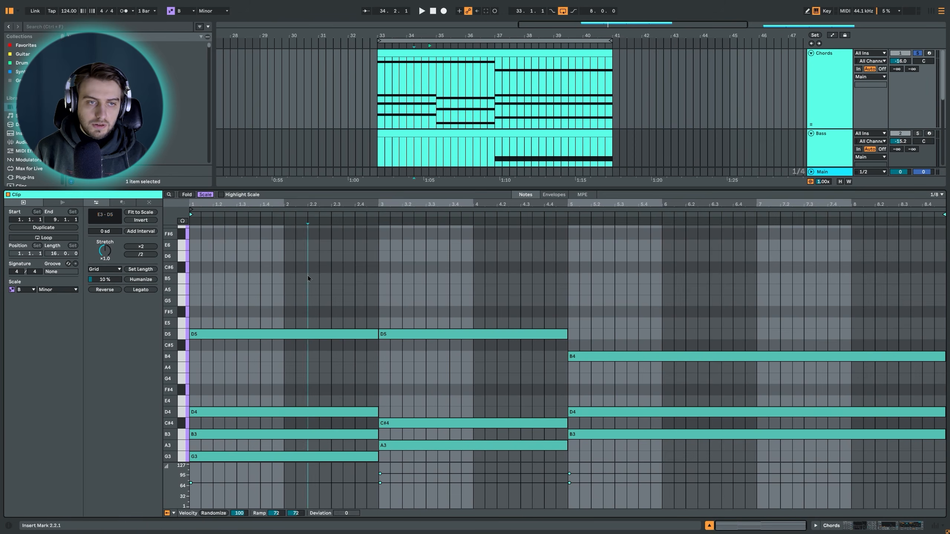
Raise the first chord's top note to F#5 and play the progression
click(313, 334)
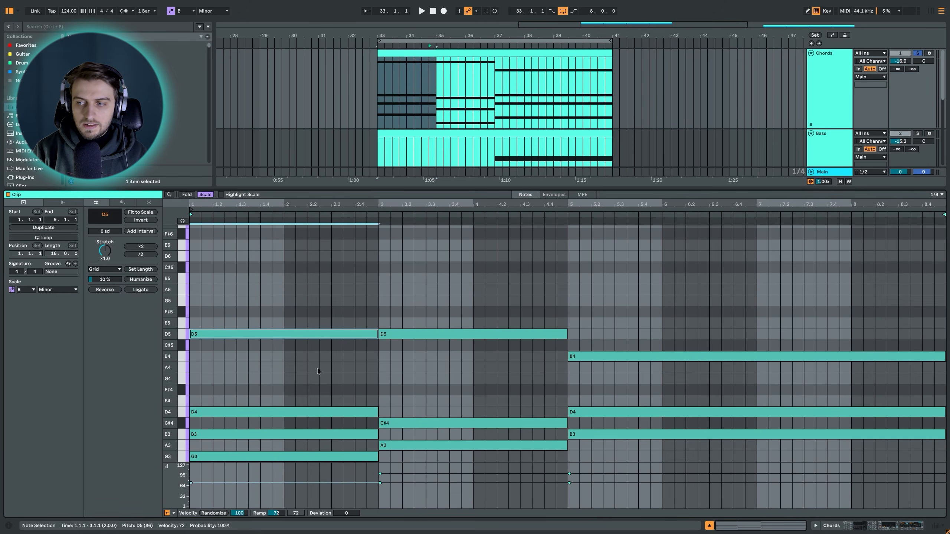
key(Up)
key(Up)
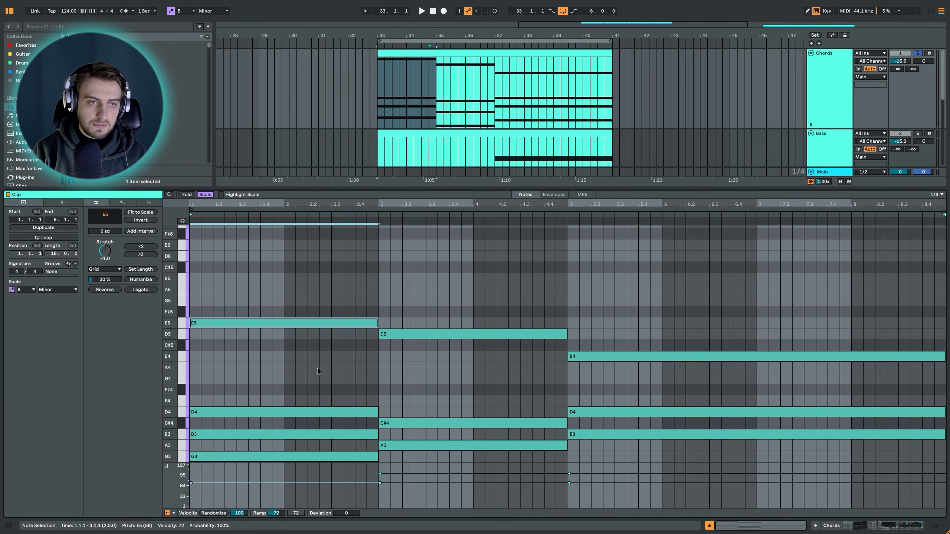
key(space)
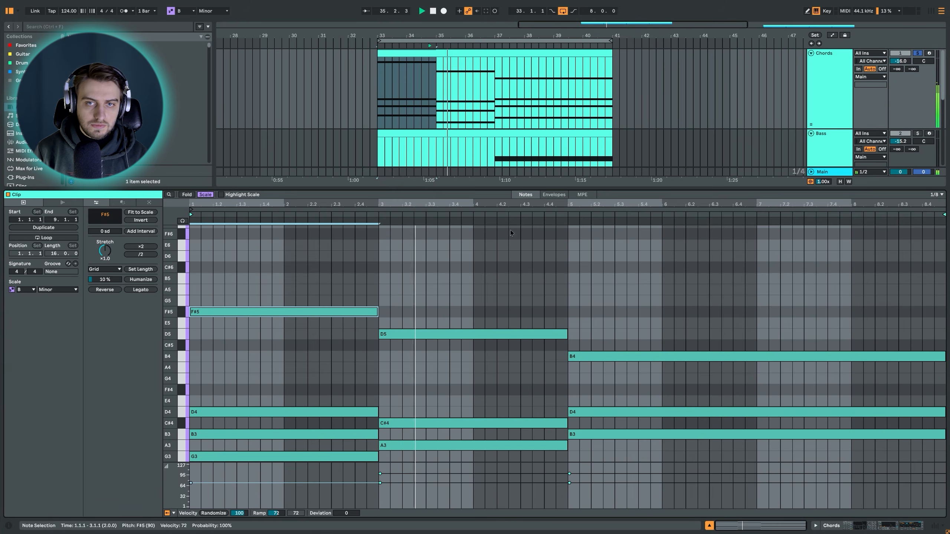
click(569, 215)
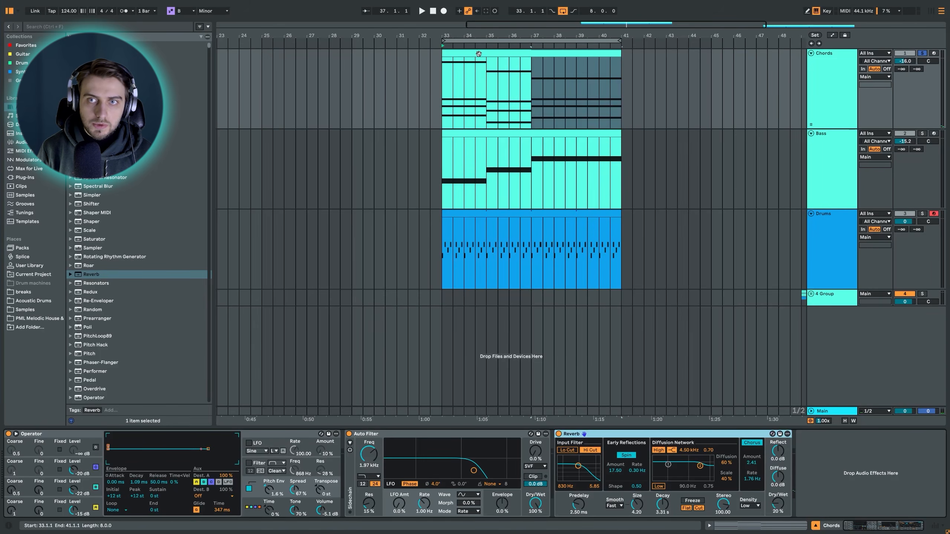
Select the Chords clip in the arrangement and play it from bar 33 to hear the new voicing
click(478, 53)
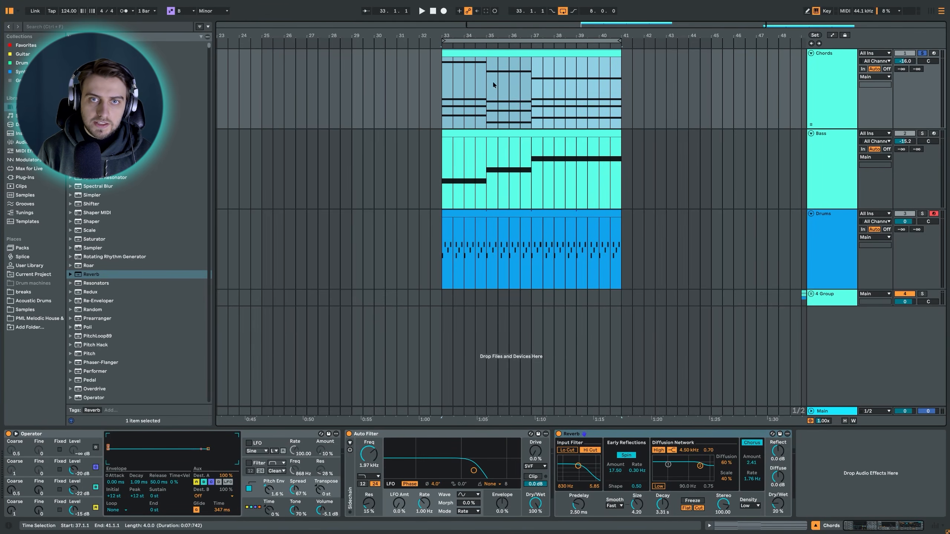
key(space)
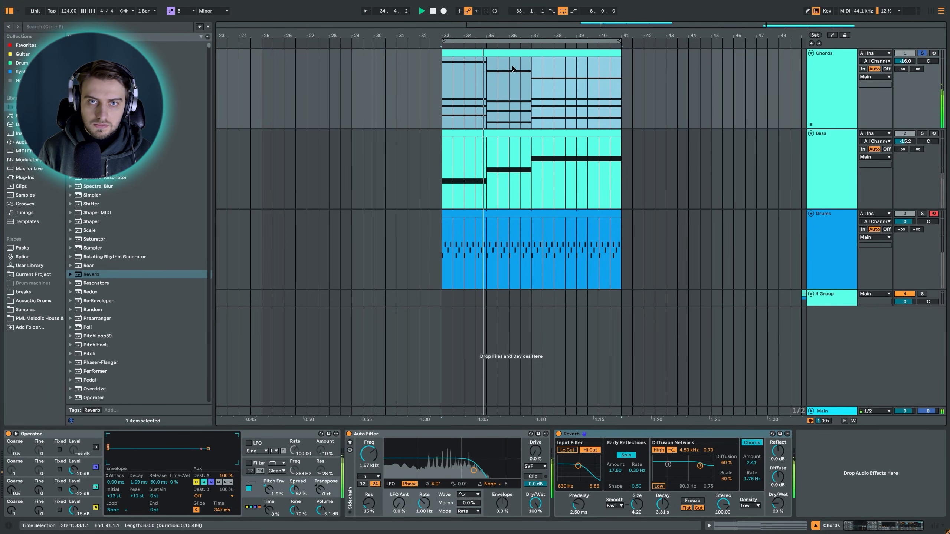
click(532, 103)
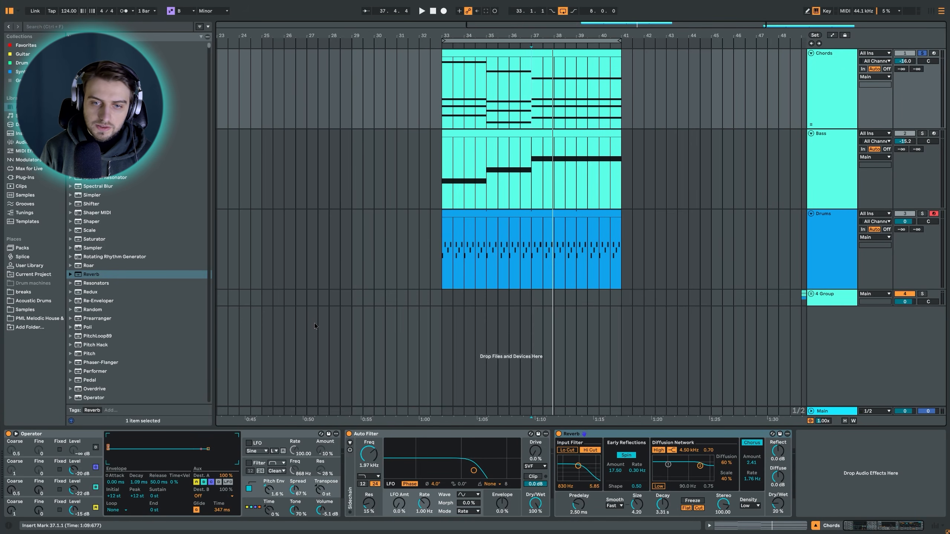
Add an Auto Pan-Tremolo after the Reverb on the Chords track and switch it to Tremolo mode
click(144, 28)
text(auto pan)
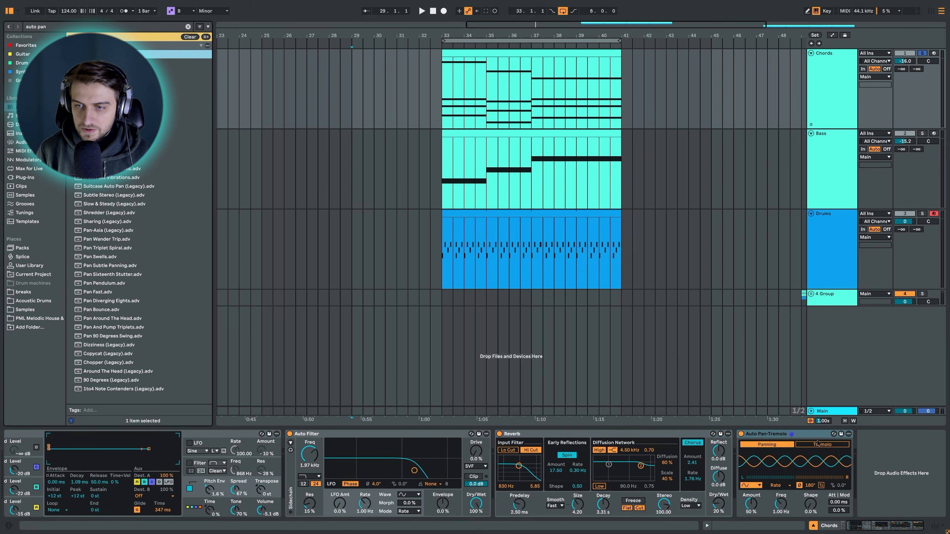
click(821, 445)
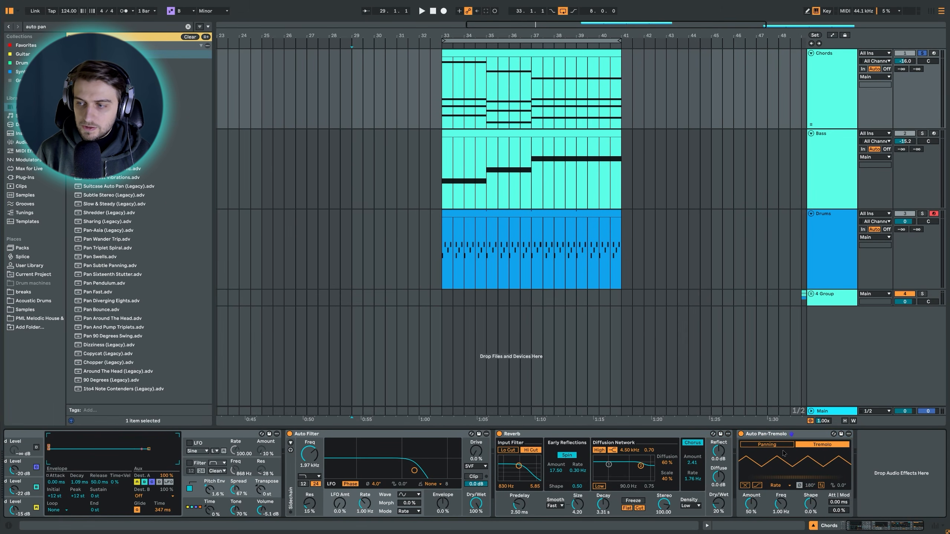
Set the tremolo's shape to -56% and amount to 100%, and raise its frequency to about 2.8 Hz during playback
drag(811, 503, 811, 518)
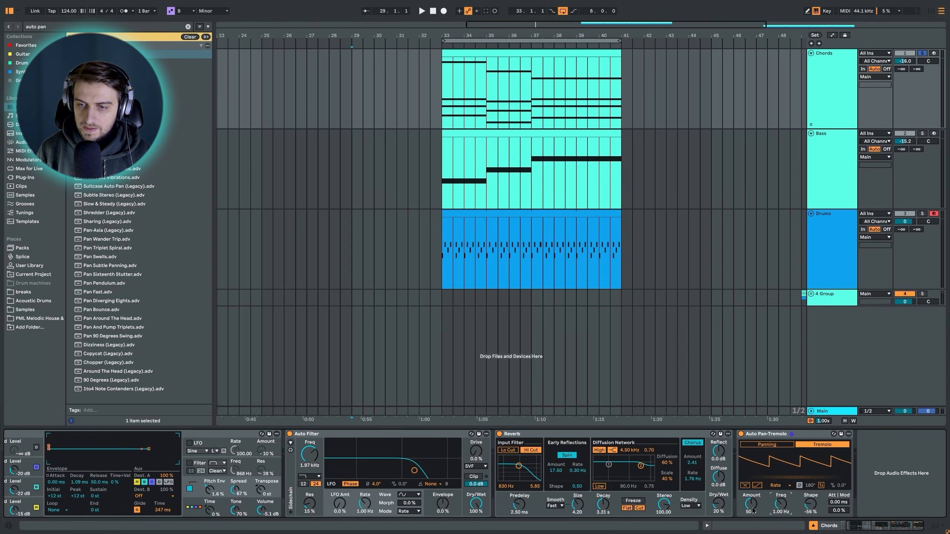
drag(753, 511, 753, 492)
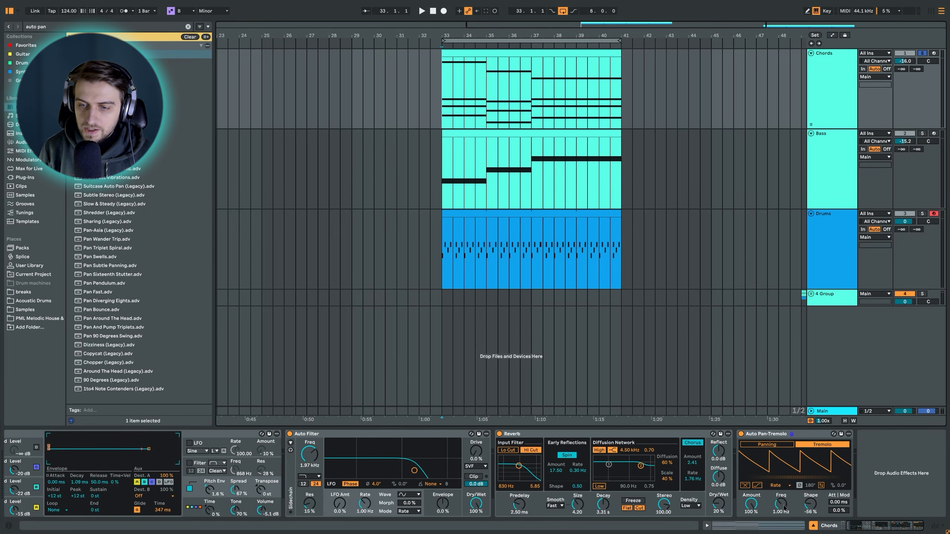
key(space)
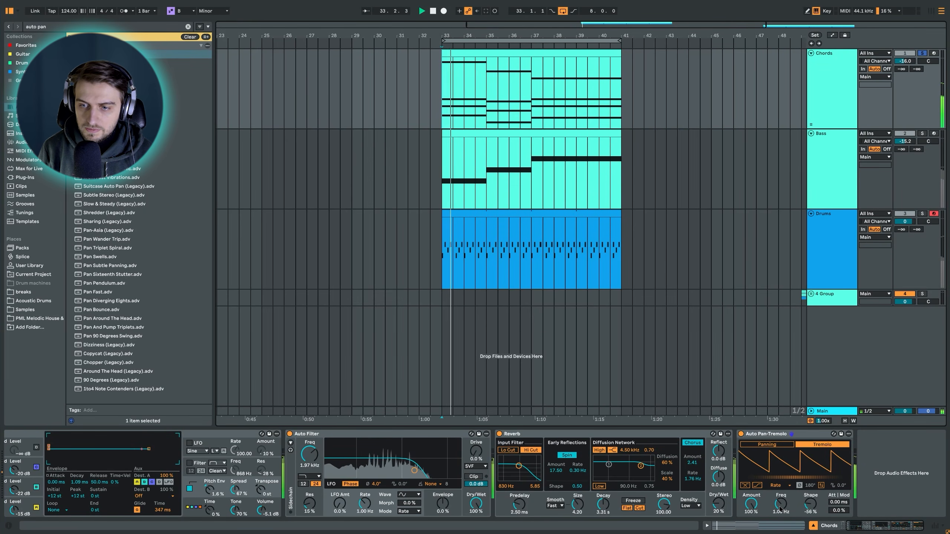
drag(780, 507, 781, 486)
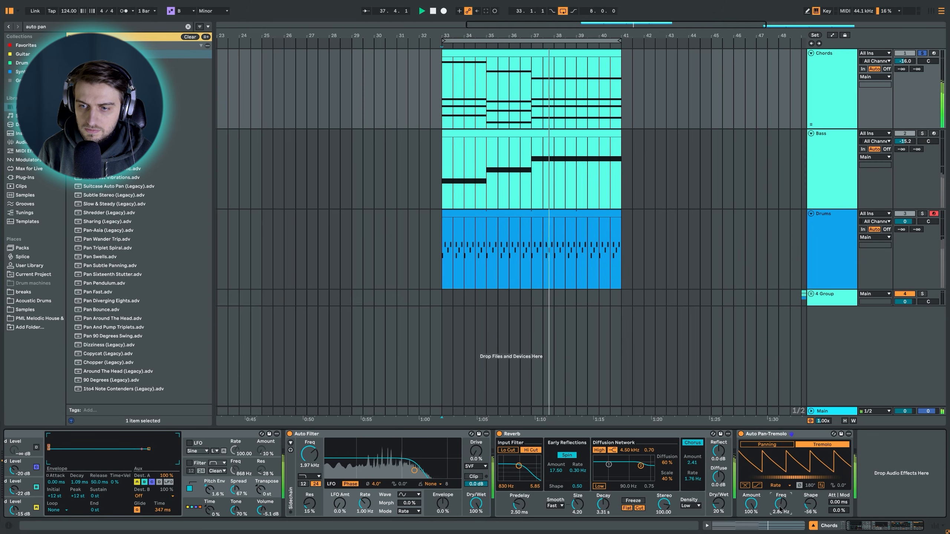
Switch the Auto Pan-Tremolo's rate to Synced mode and set it to 1/16
click(790, 486)
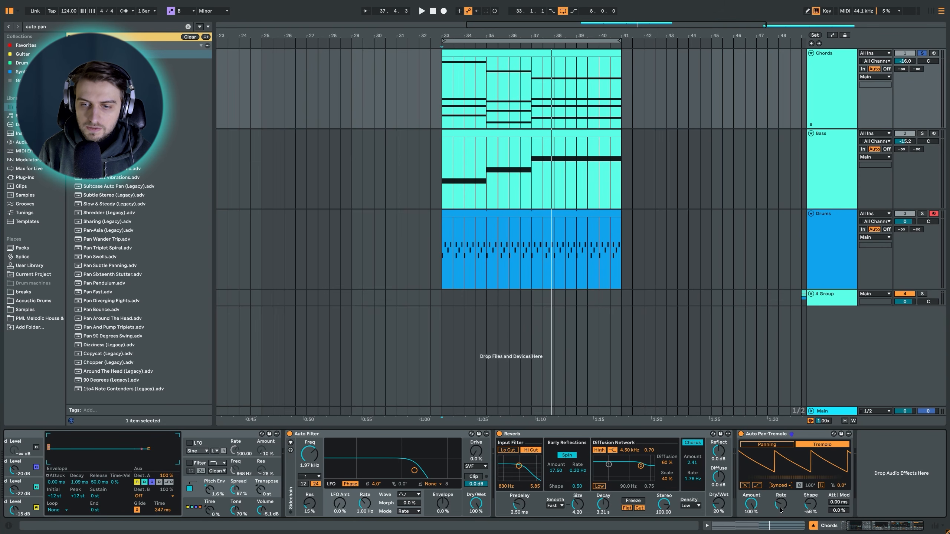
key(space)
drag(781, 509, 781, 482)
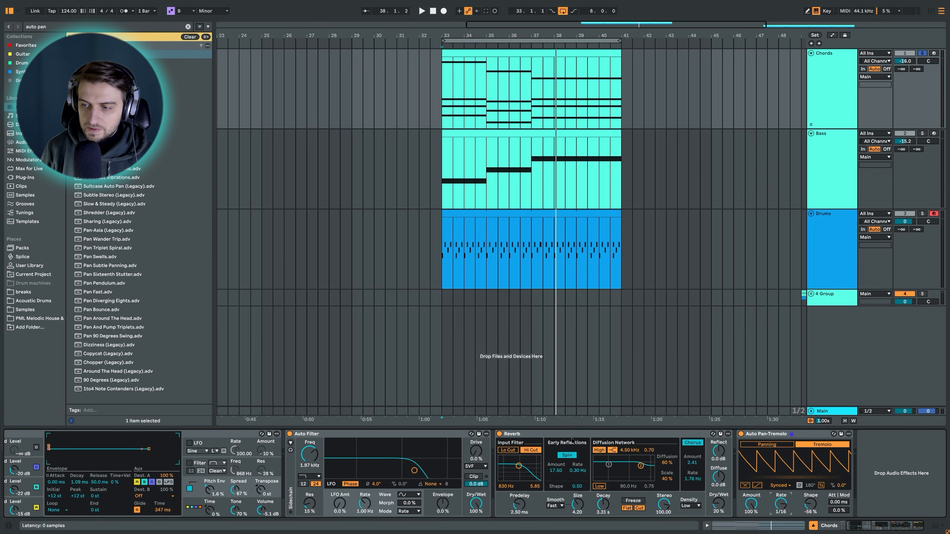
Group the Reverb and Auto Pan-Tremolo into an Audio Effect Rack and create a second, empty chain in it
click(761, 434)
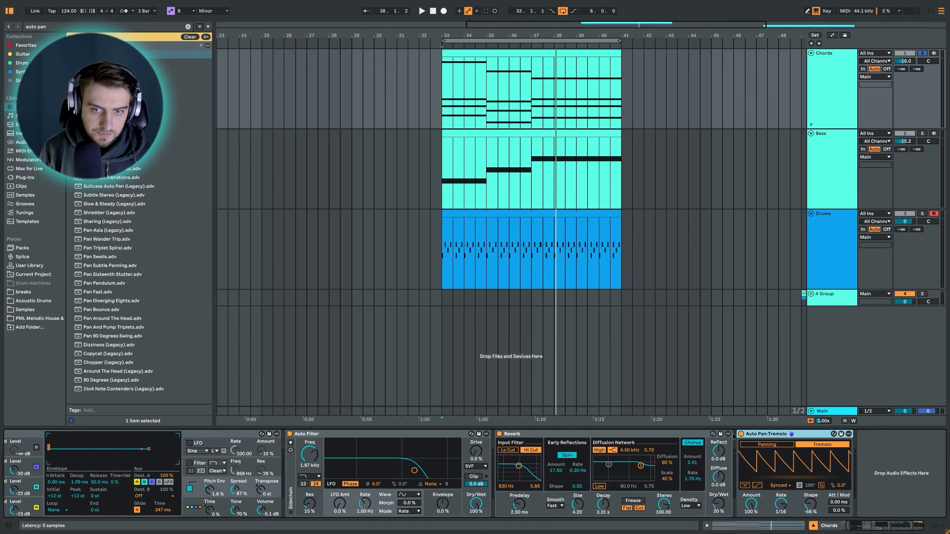
click(644, 465)
key(ctrl+g)
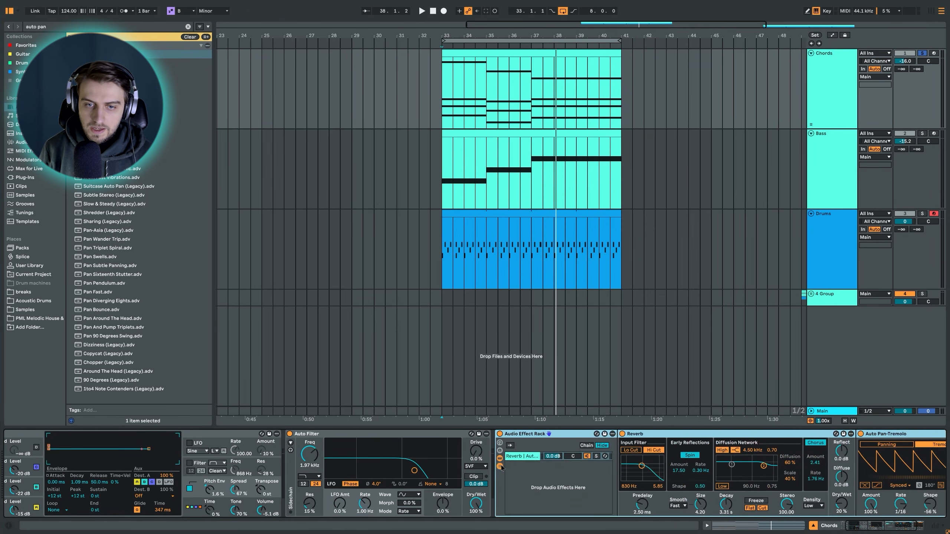
click(529, 457)
right_click(529, 469)
click(546, 473)
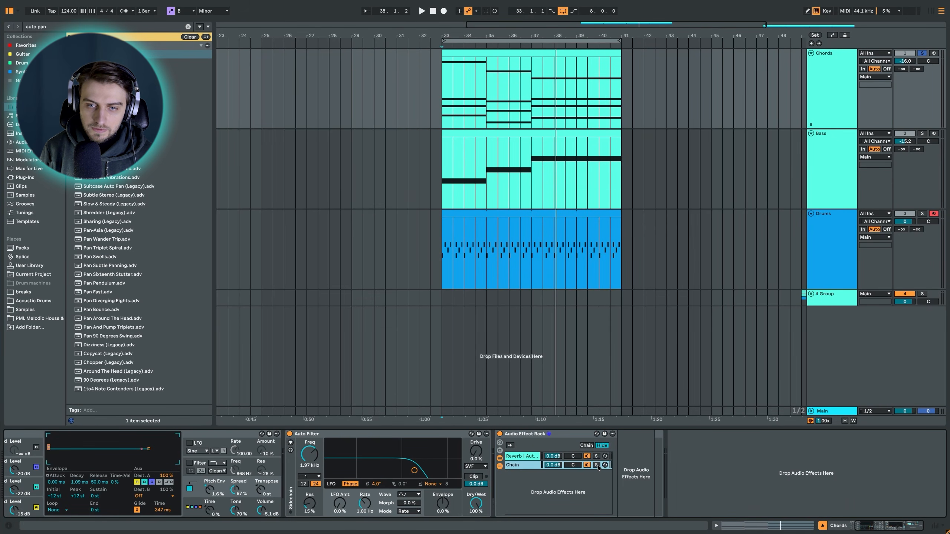
Add an EQ Eight to the new soloed chain and play the selected Chords clip from bar 33
click(458, 55)
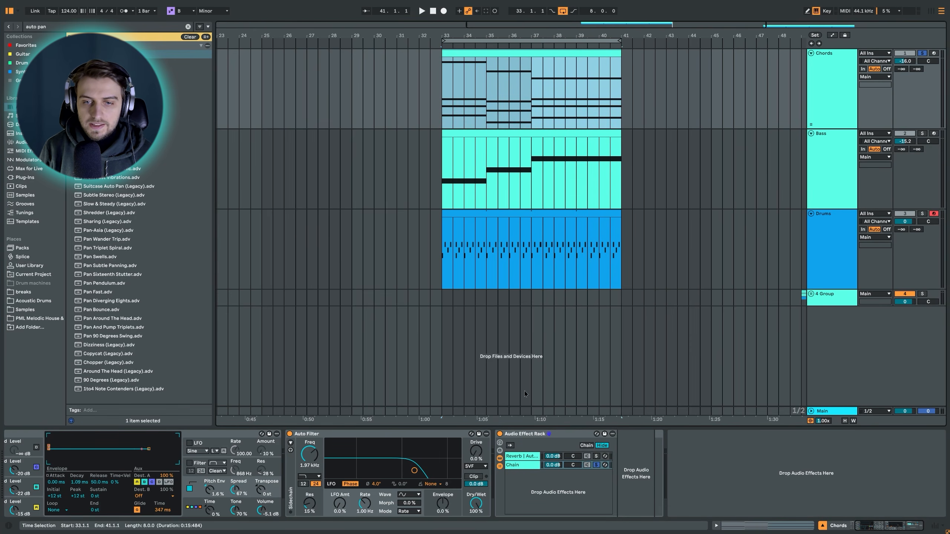
key(space)
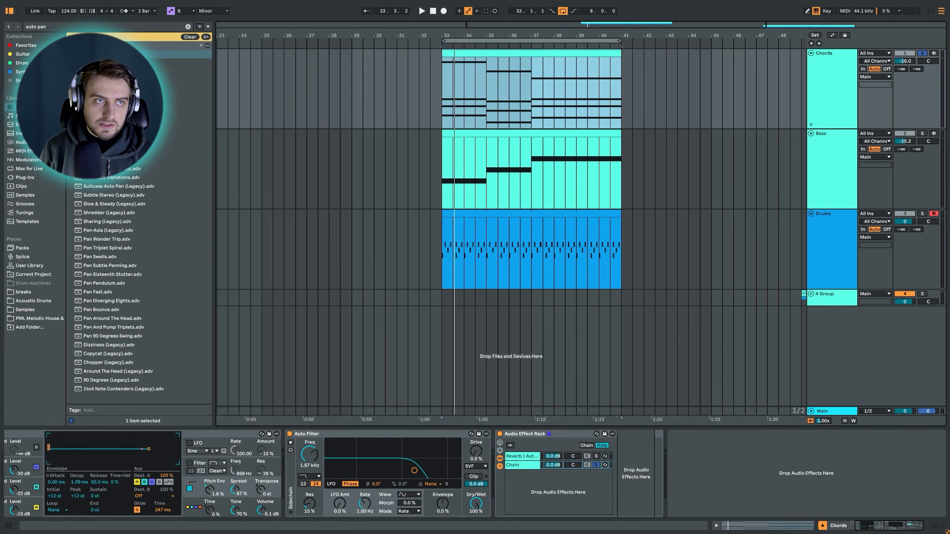
click(75, 28)
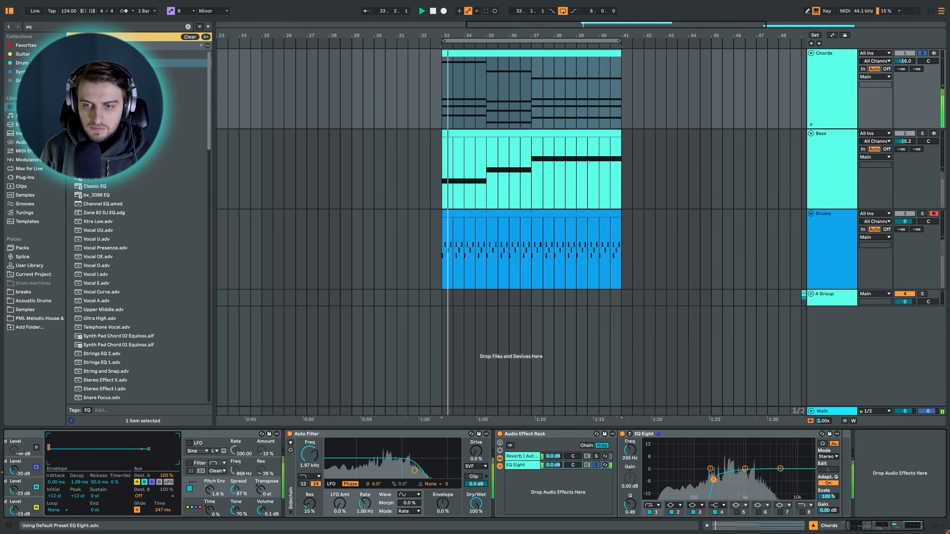
Shape the EQ Eight to cut the lows and highs and dip the mids by -15 dB at about 1.35 kHz, checking it in playback
click(697, 505)
click(697, 499)
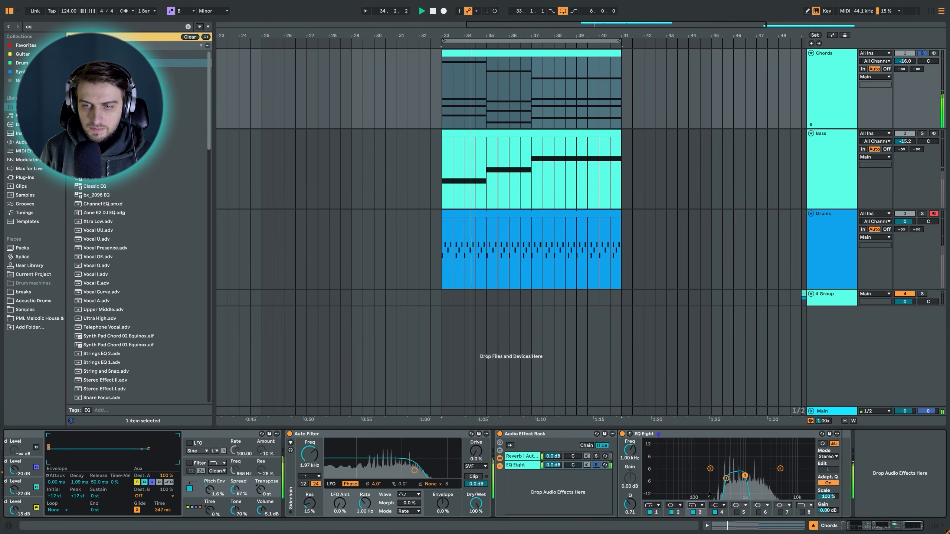
drag(745, 478, 784, 477)
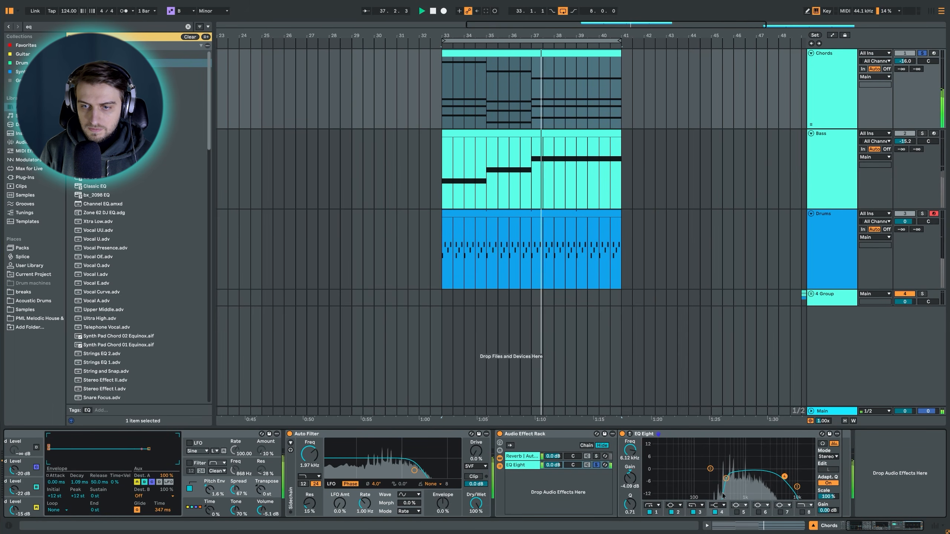
drag(710, 469, 747, 492)
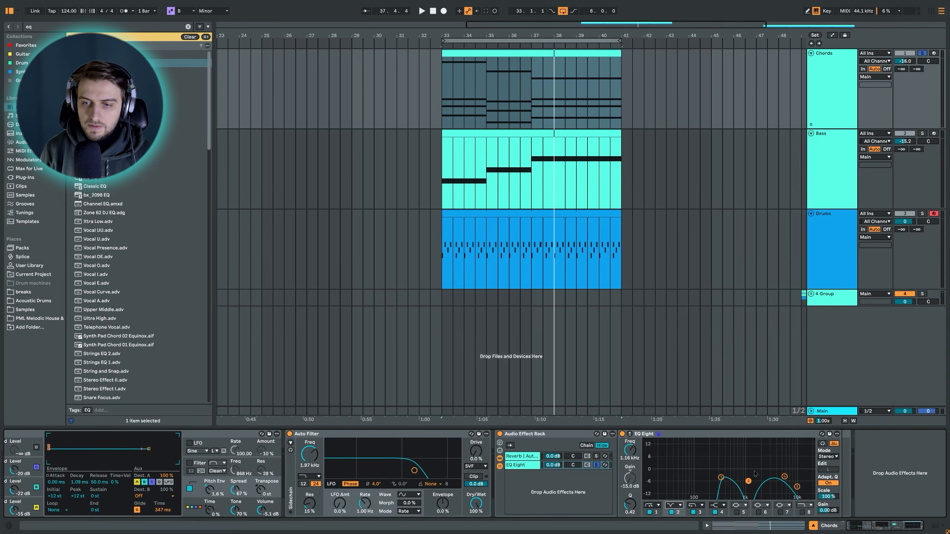
key(space)
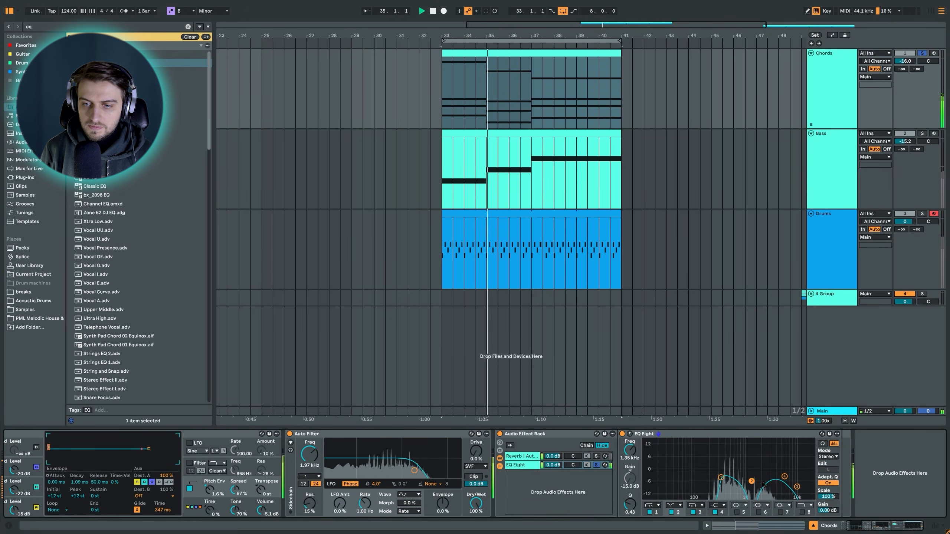
key(space)
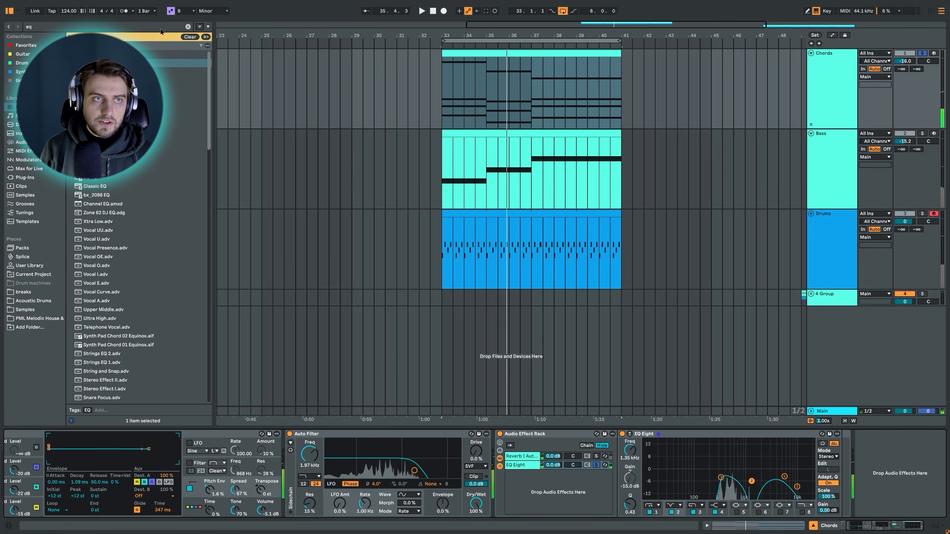
Find the legacy Chorus.adv preset among the Core Library pack's audio effects
click(160, 30)
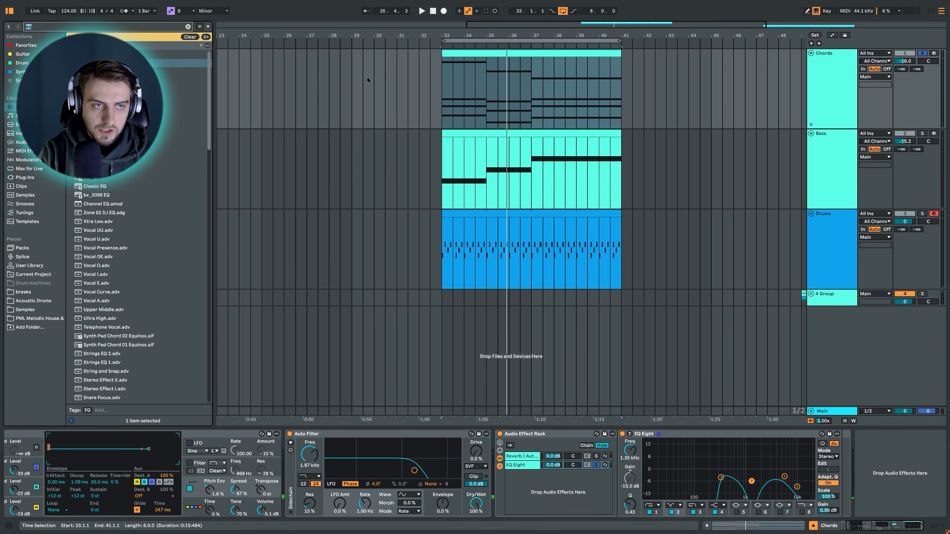
text(chor)
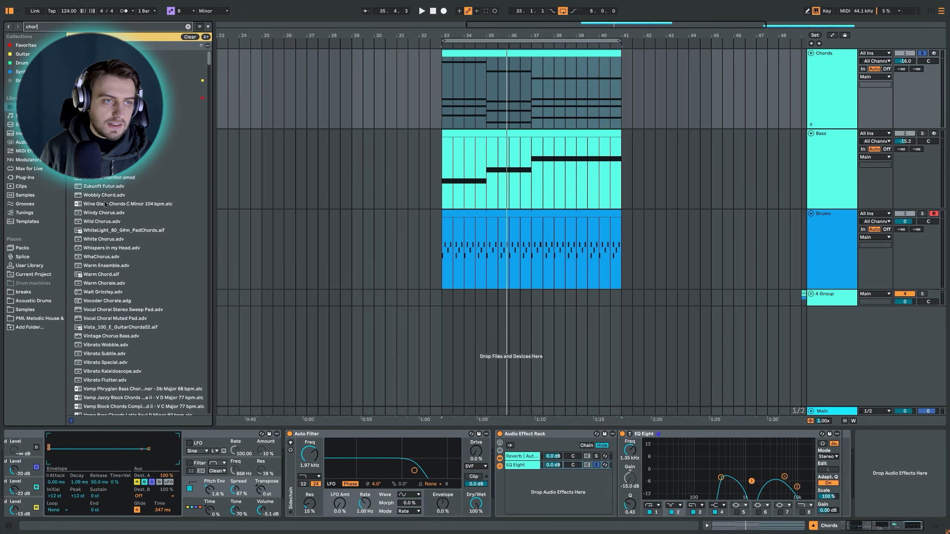
click(22, 248)
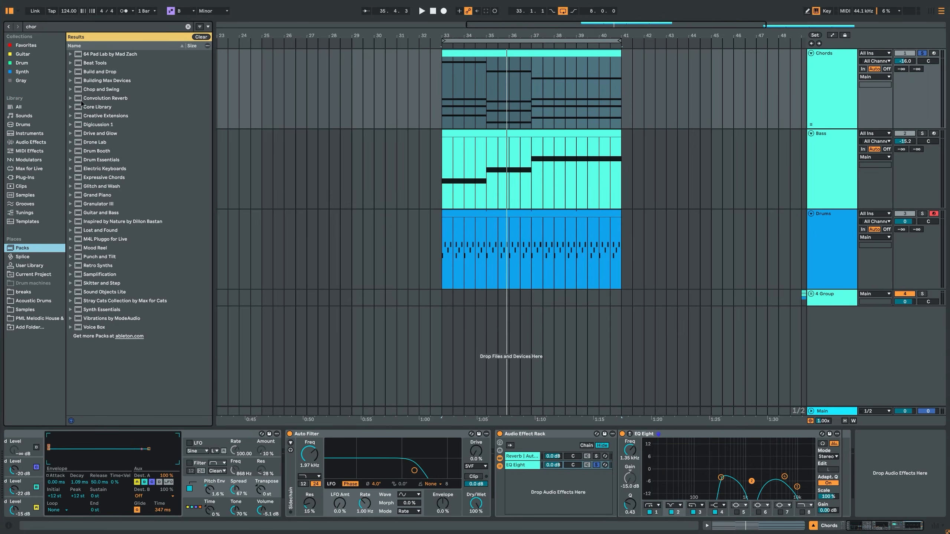
click(69, 107)
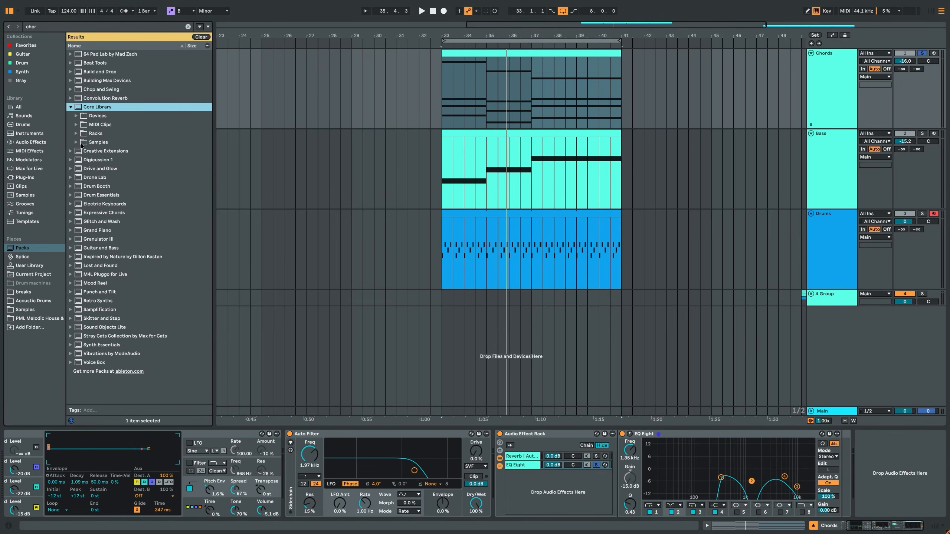
click(76, 116)
click(82, 126)
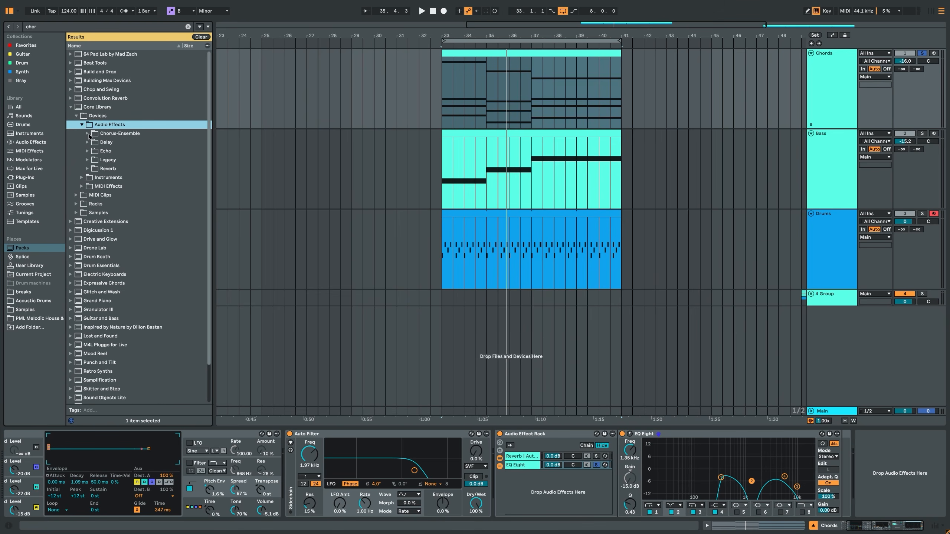
click(88, 160)
click(93, 169)
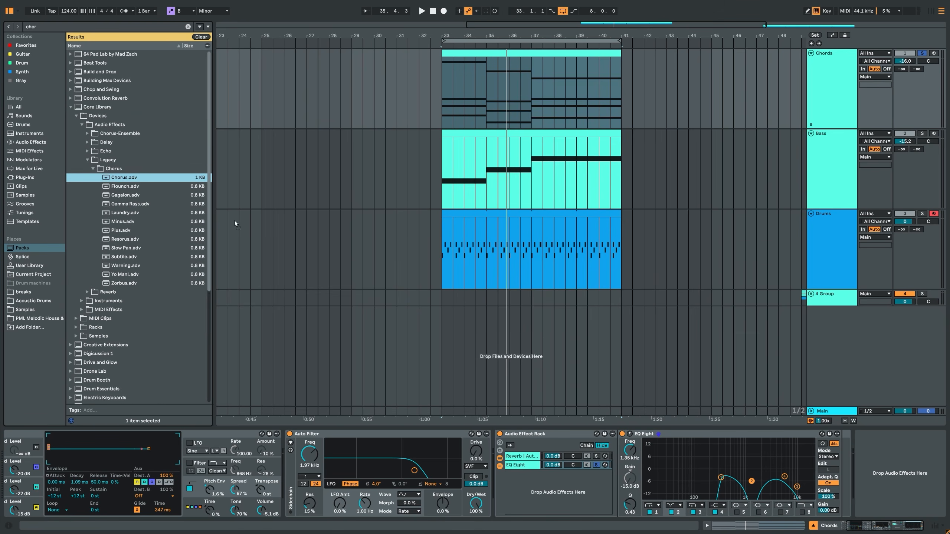
Add the Chorus preset after the EQ Eight and set its Dry/Wet to 37% during playback
mouse_move(549, 388)
mouse_down()
mouse_move(834, 460)
mouse_move(815, 463)
mouse_up()
key(space)
drag(873, 503, 873, 500)
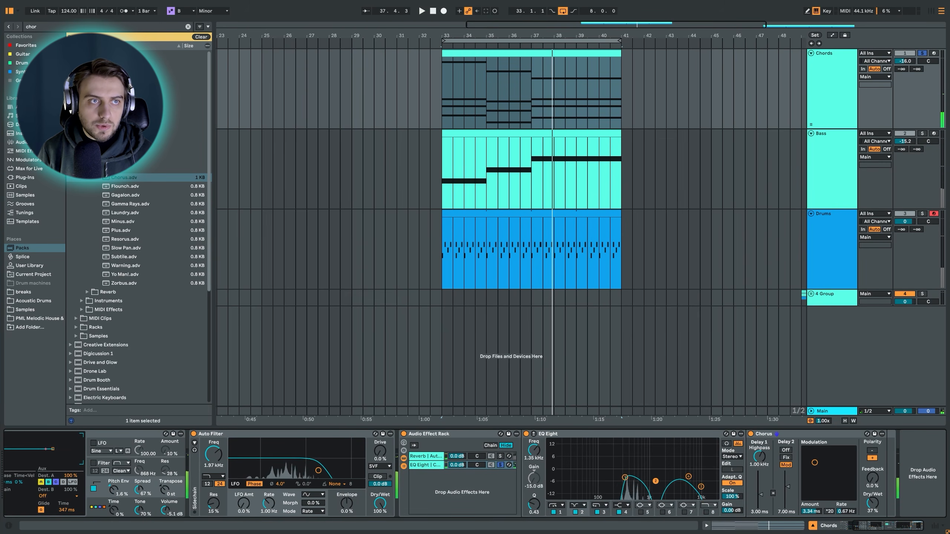
Add a Reverb after the Chorus with Dry/Wet at 44% and raise its decay to about 3.02 s
click(74, 29)
text(rev)
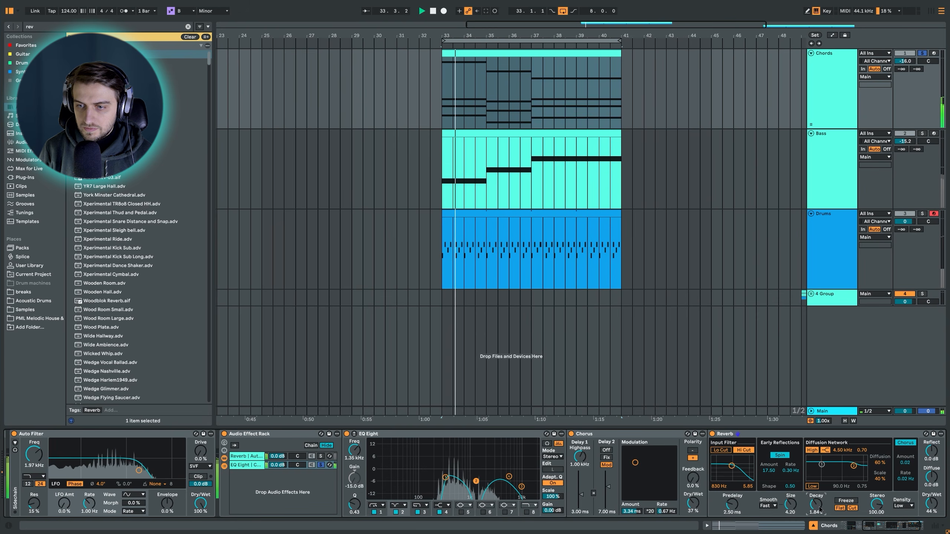
drag(820, 510, 820, 502)
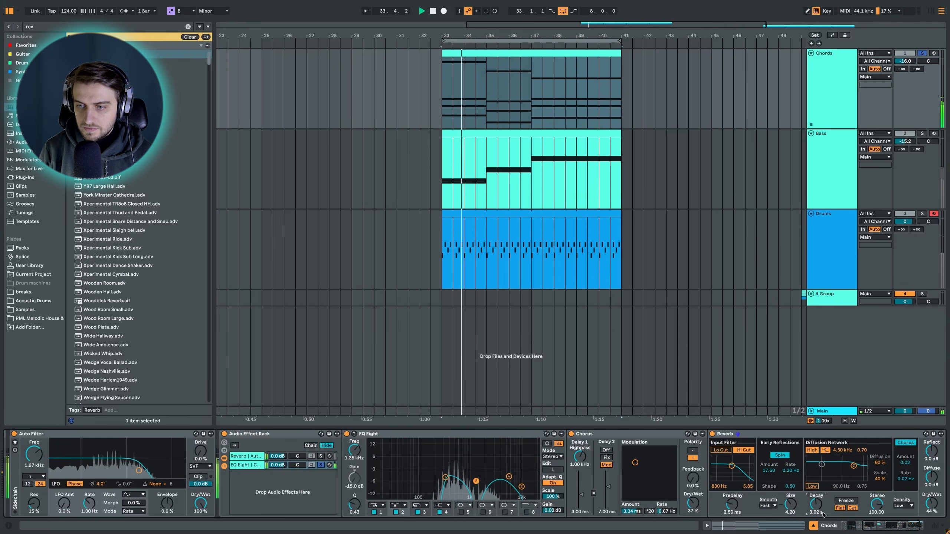
drag(888, 525, 891, 523)
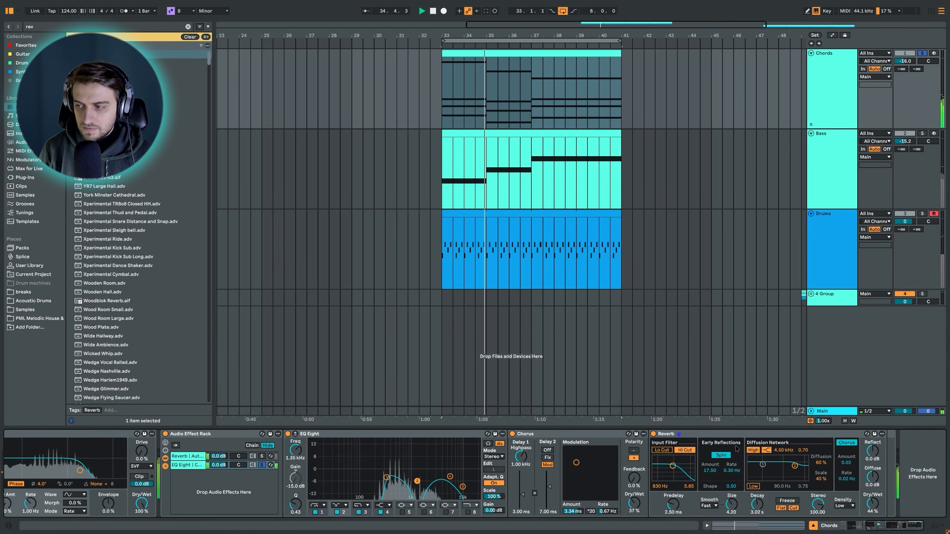
Find the Utility device and add it after the Reverb in the EQ Eight chain
click(104, 27)
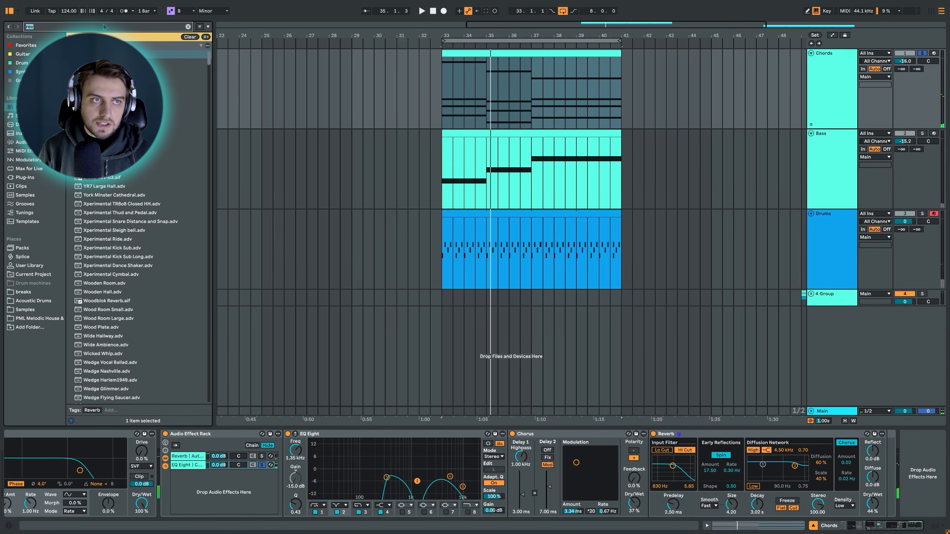
key(BackSpace)
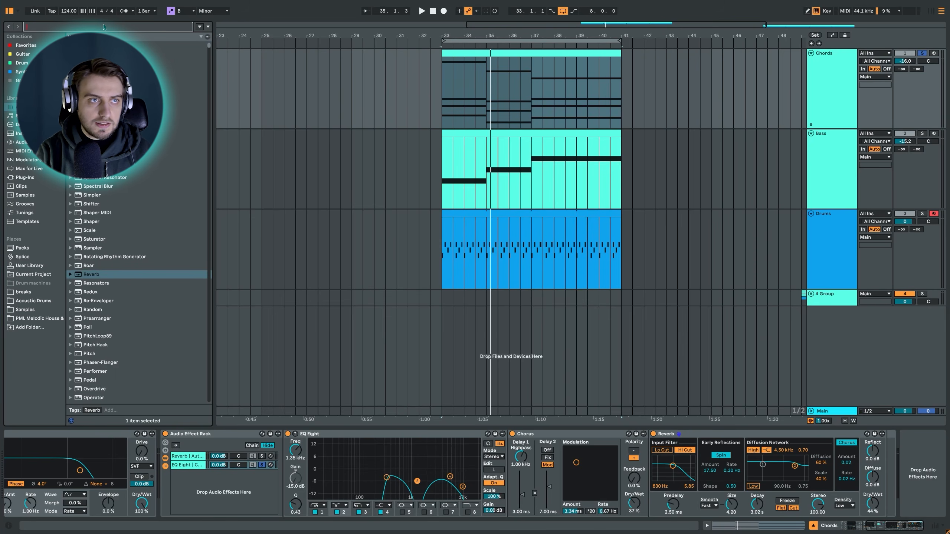
text(utili)
key(Return)
Switch the Utility's Width control to Mid/Side mode and set it to 40M during playback
right_click(837, 480)
click(836, 480)
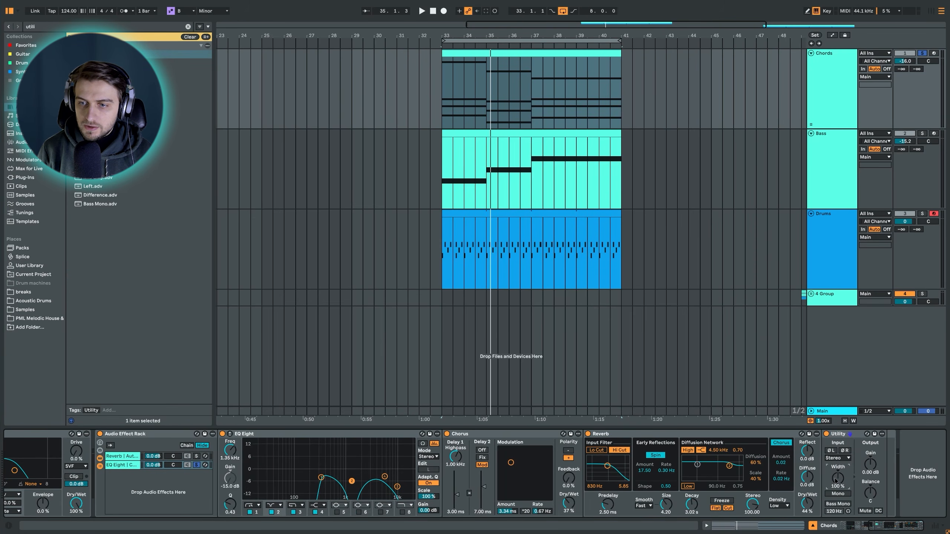
right_click(836, 480)
click(856, 283)
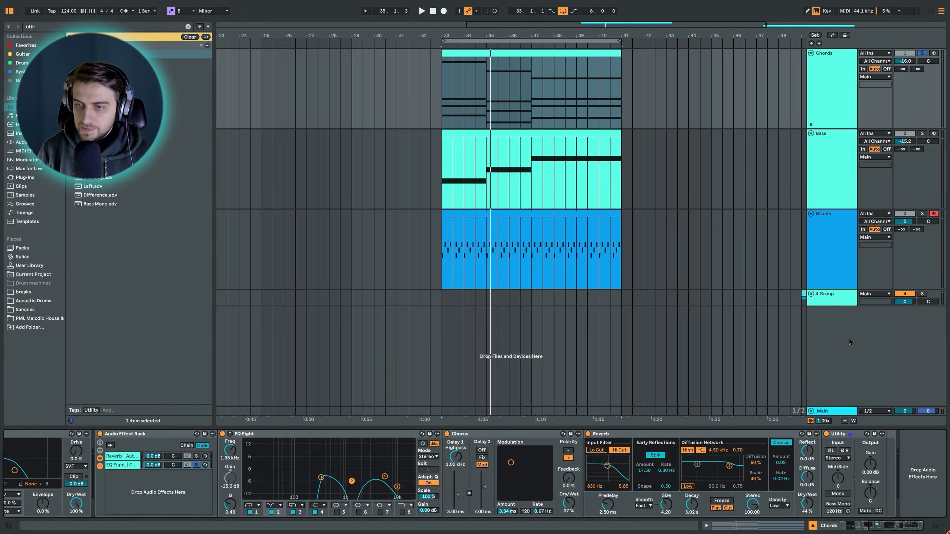
key(space)
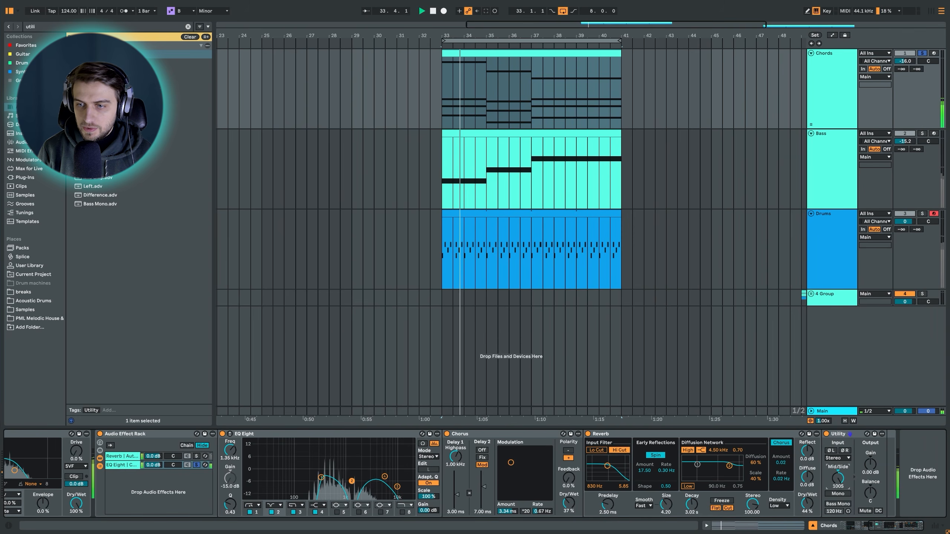
drag(839, 479, 838, 456)
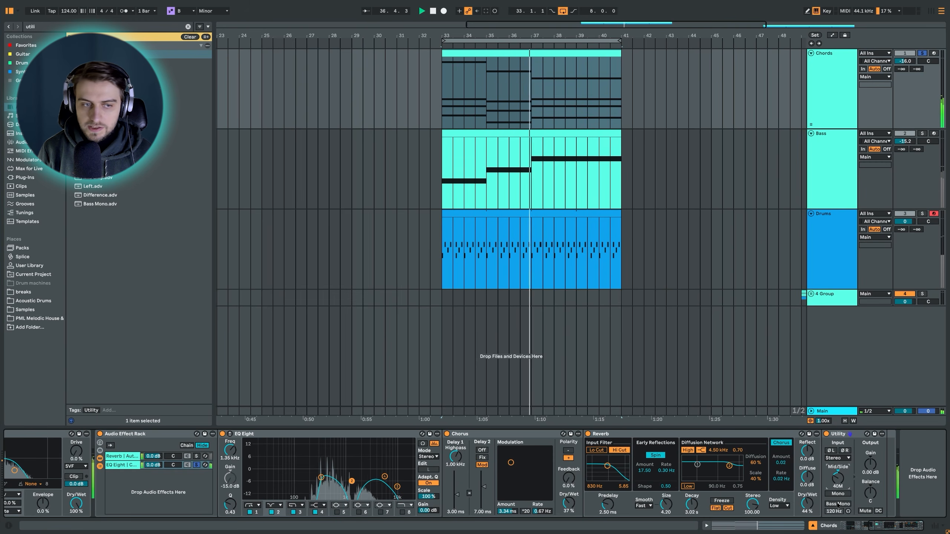
Unsolo the EQ Eight chain and lower the Reverb chain's volume to -5.0 dB, listening to both chains together
click(132, 457)
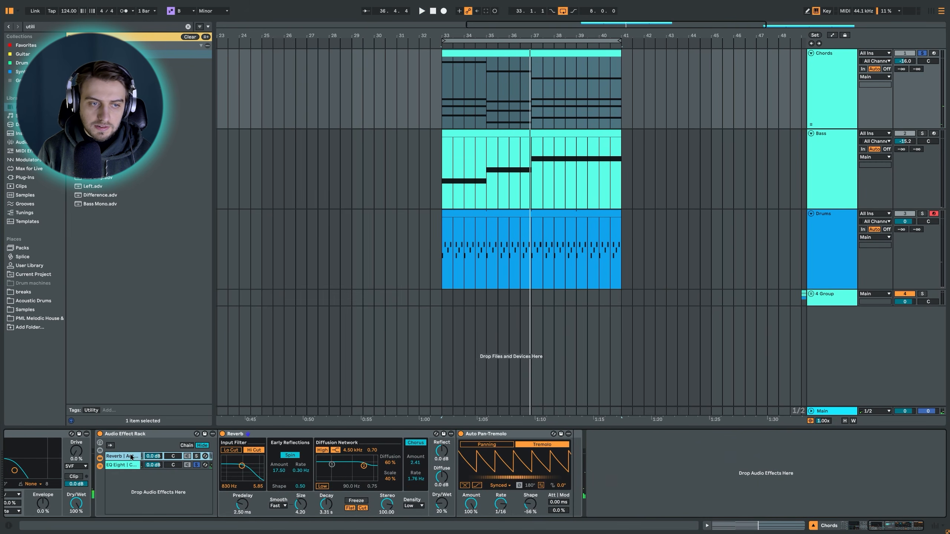
click(196, 465)
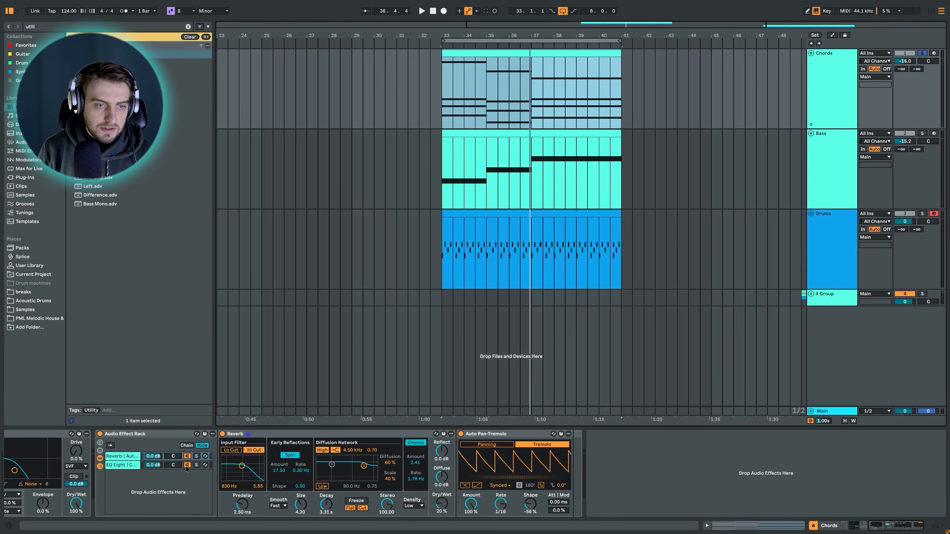
drag(154, 457, 154, 462)
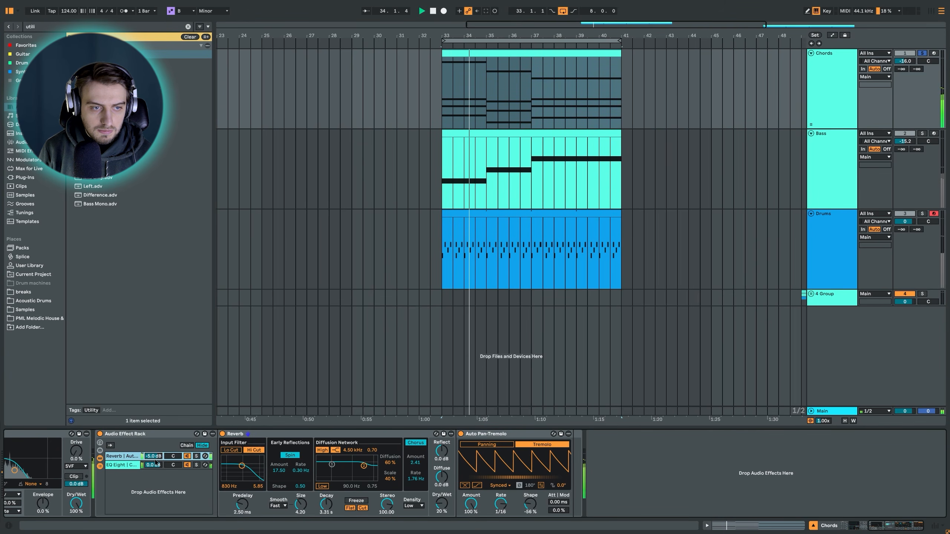
key(space)
click(187, 467)
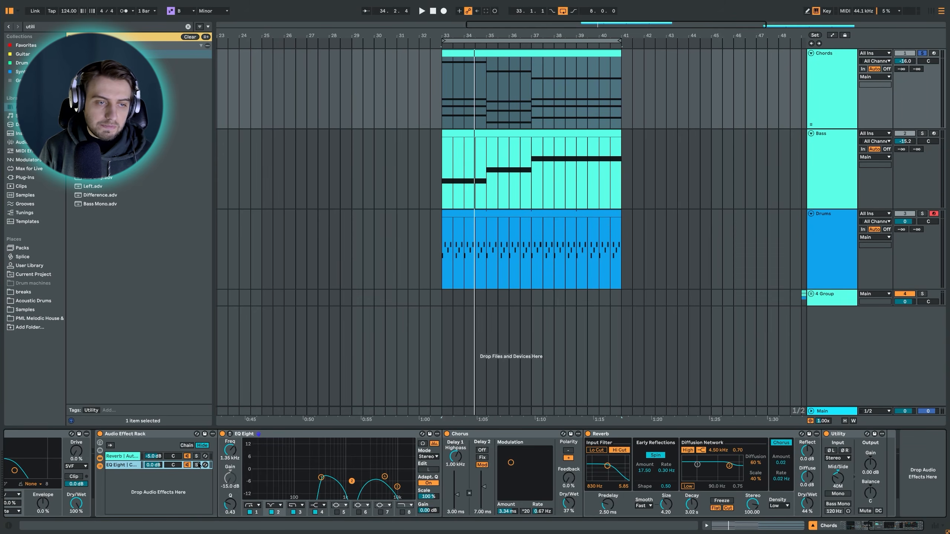
click(119, 457)
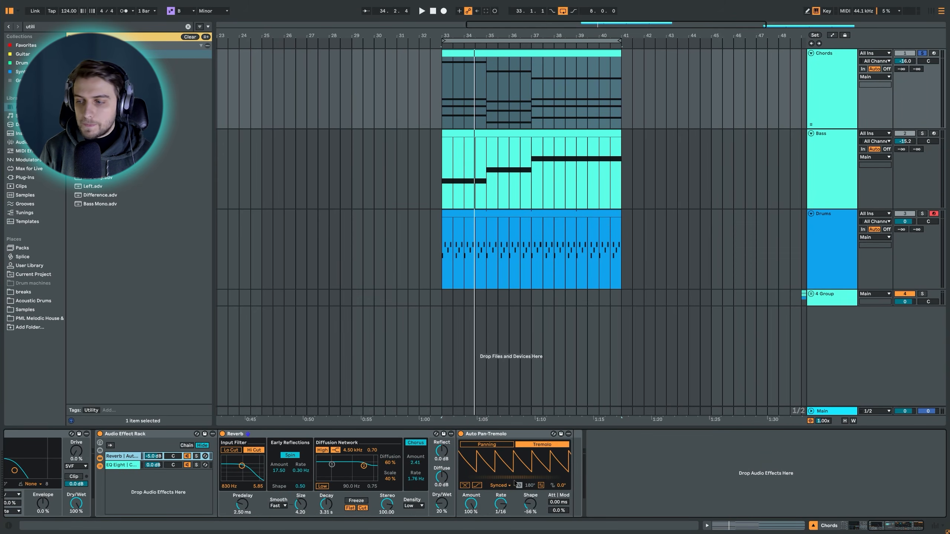
Add an EQ Eight after the Auto Pan-Tremolo, rolling off the lows and boosting about 7.31 dB at 4.84 kHz during playback
click(115, 28)
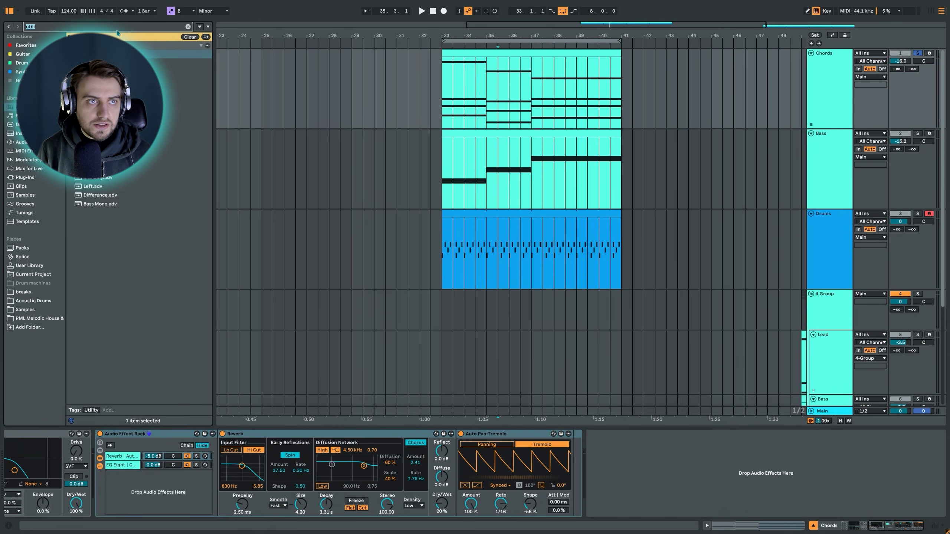
text(eq)
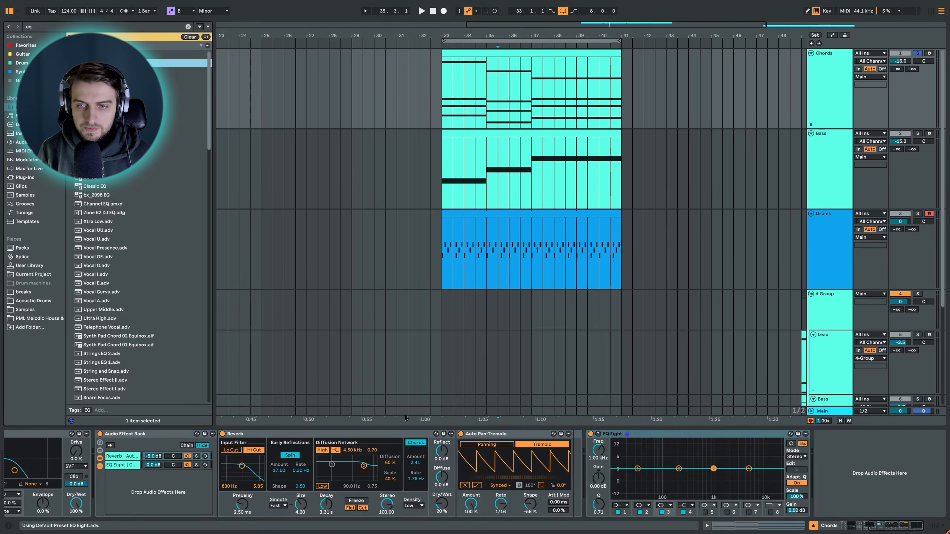
key(space)
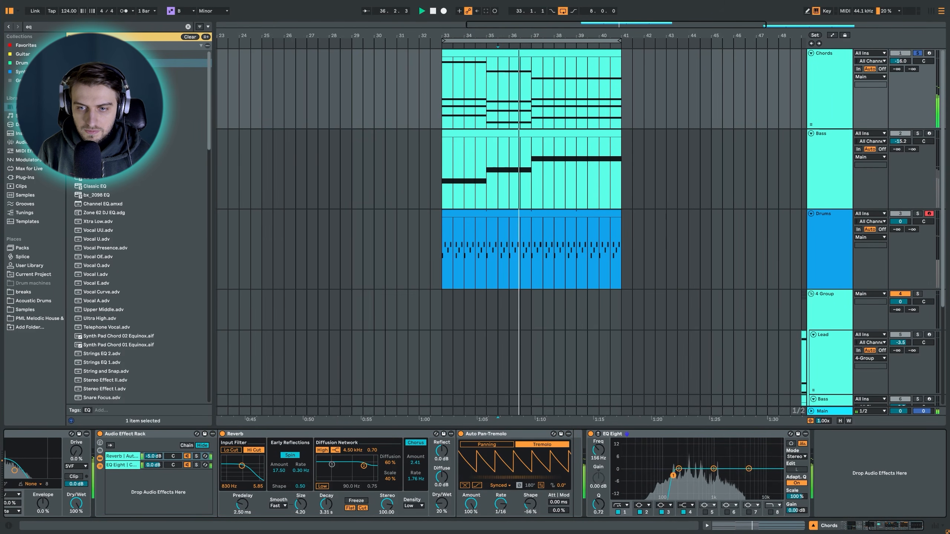
drag(714, 473, 749, 456)
key(space)
key(space)
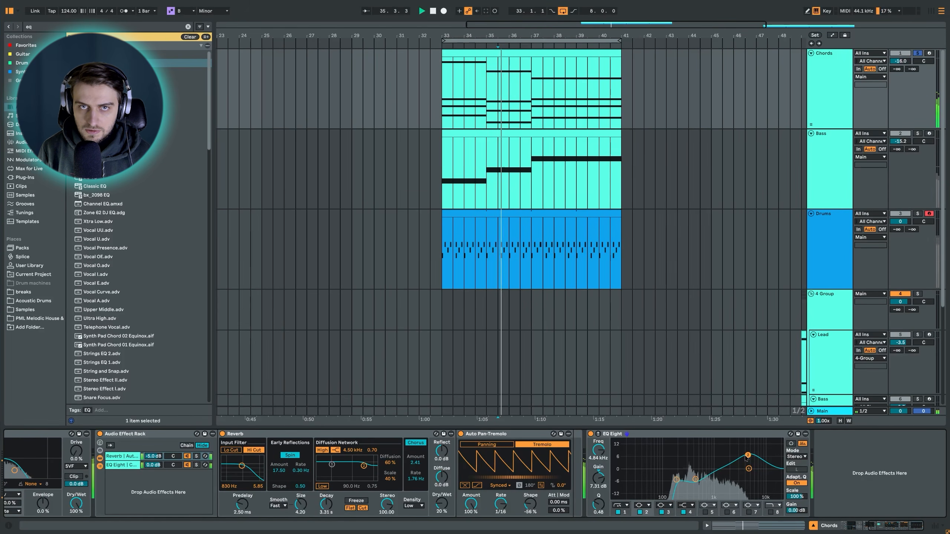
click(442, 113)
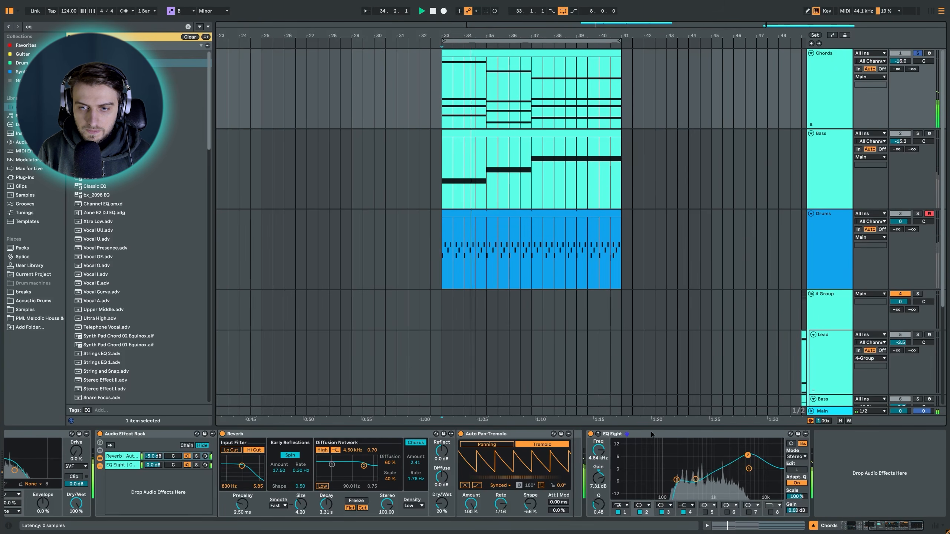
key(space)
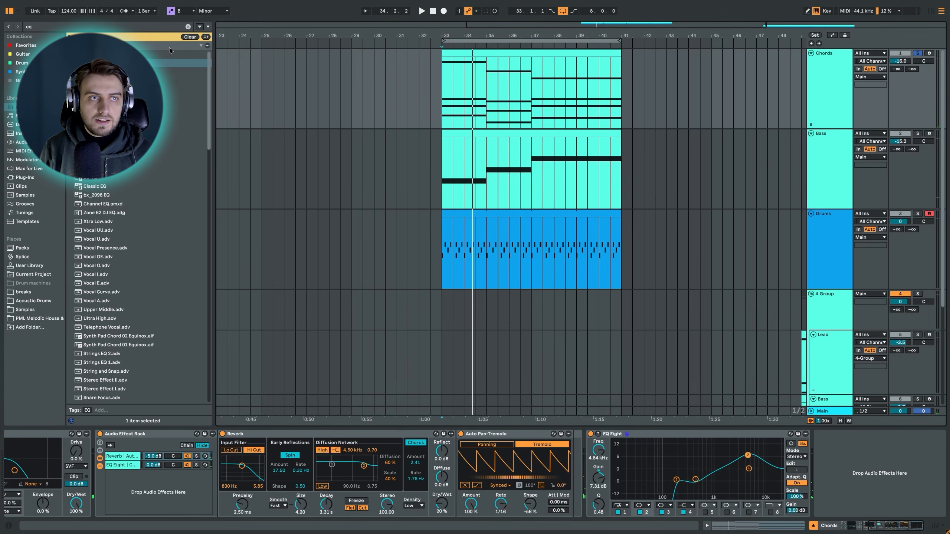
Add a Compressor after the EQ Eight and set its external sidechain source to Drums
click(145, 28)
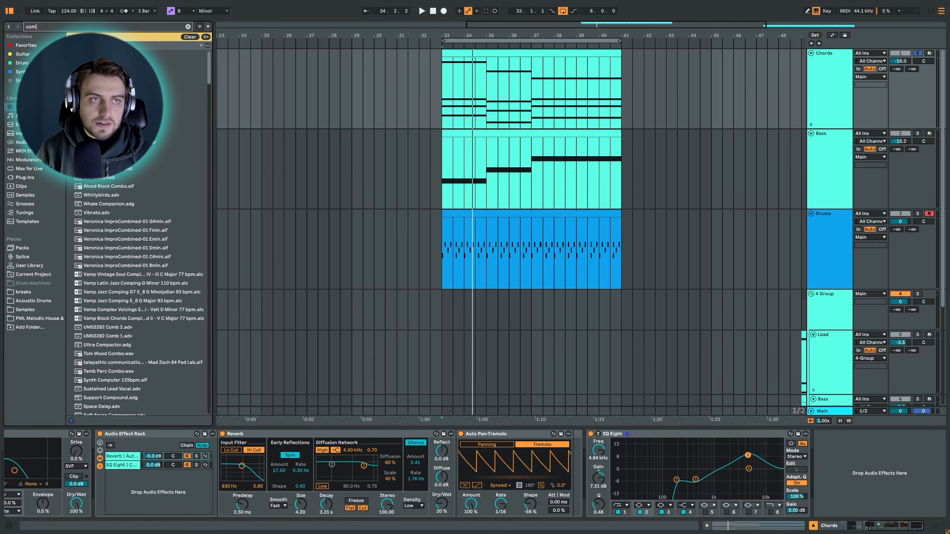
text(com)
key(Return)
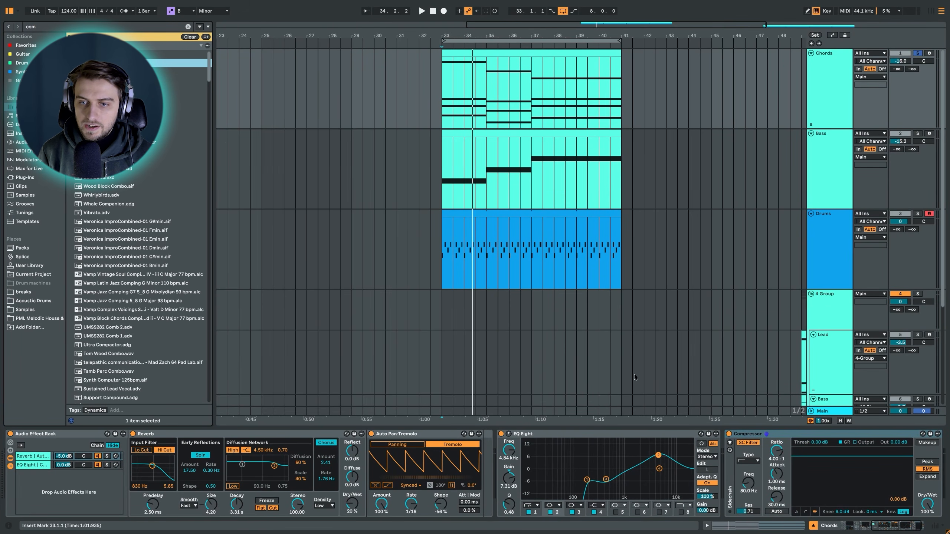
click(730, 443)
click(761, 461)
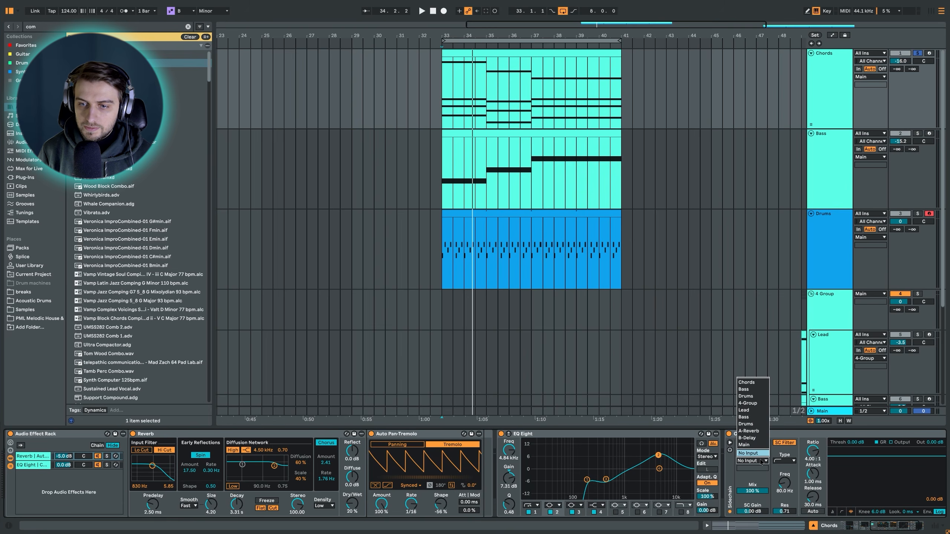
click(752, 397)
Play the Chords loop from its start and lower the Compressor's threshold to about -42.3 dB
click(547, 213)
click(539, 54)
key(space)
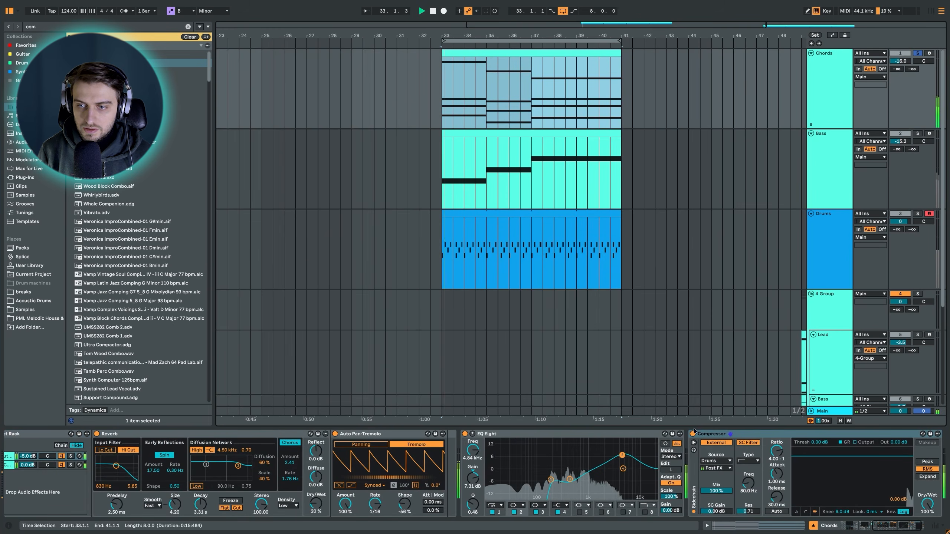
drag(855, 442, 856, 499)
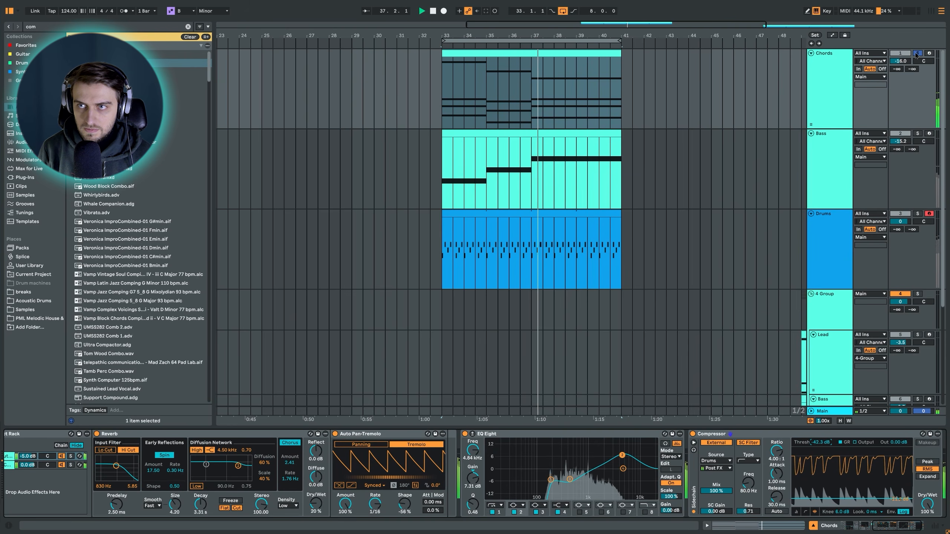
Unsolo Chords, mute the Bass track and raise the Chords volume to -8.9 dB during playback
click(899, 133)
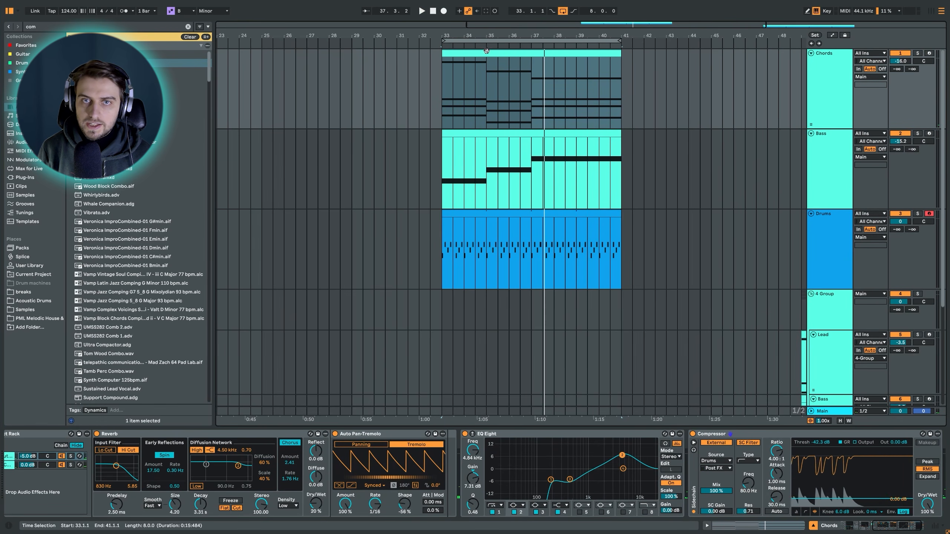
click(897, 133)
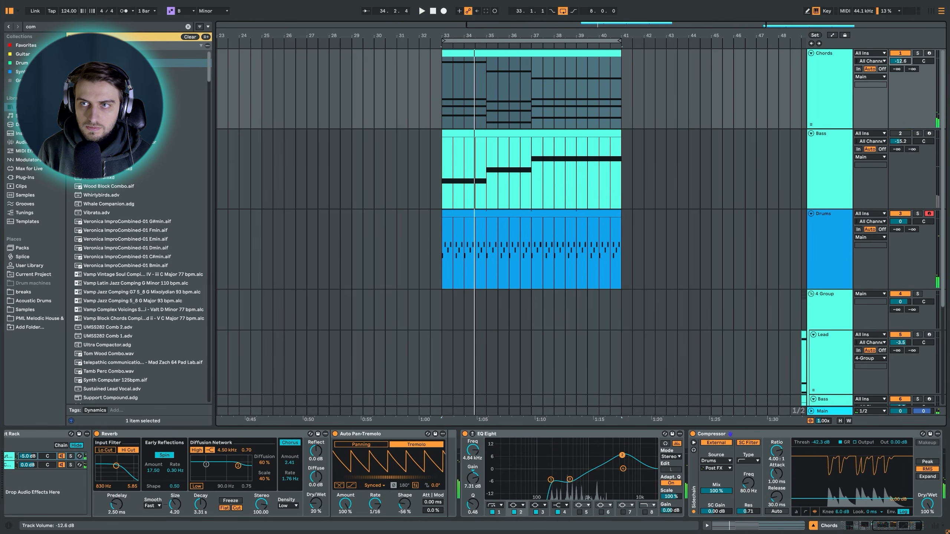
key(space)
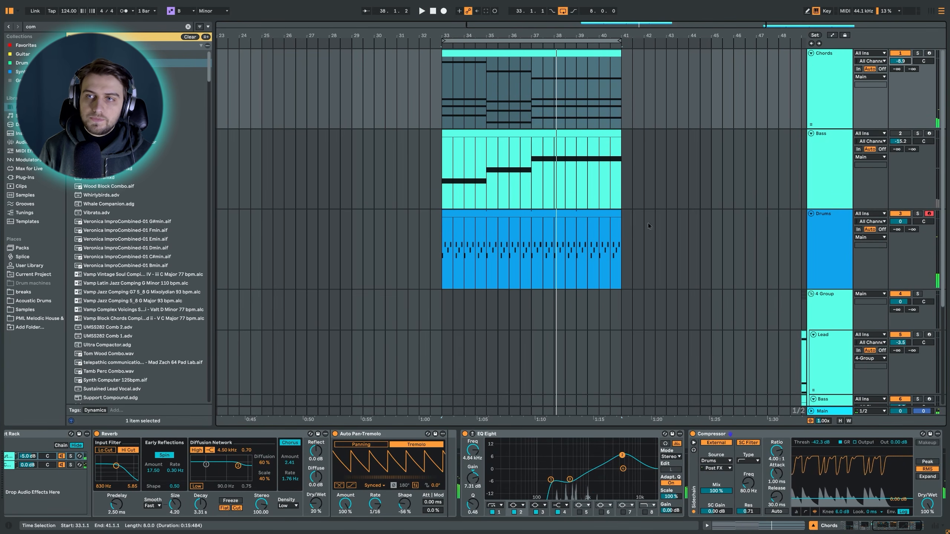
In the Chords clip, shorten the F#5 and D5 notes by one beat, fill the gaps with C#5 and A4, and listen
double_click(569, 53)
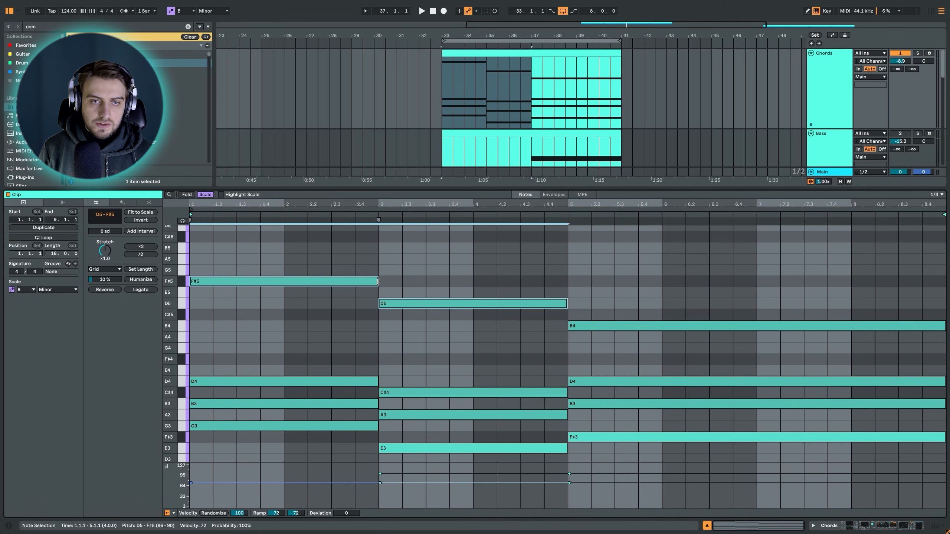
drag(376, 283, 352, 283)
click(364, 328)
key(b)
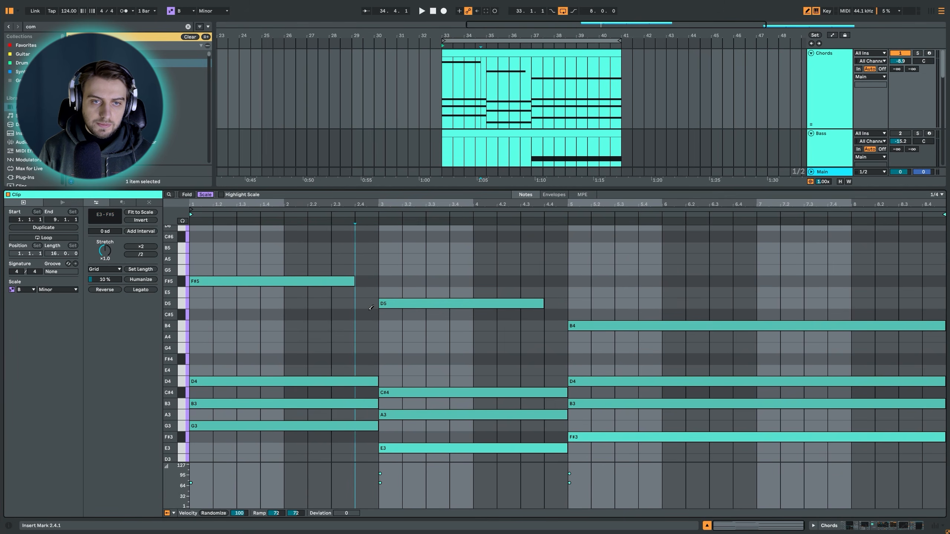
click(367, 314)
click(555, 336)
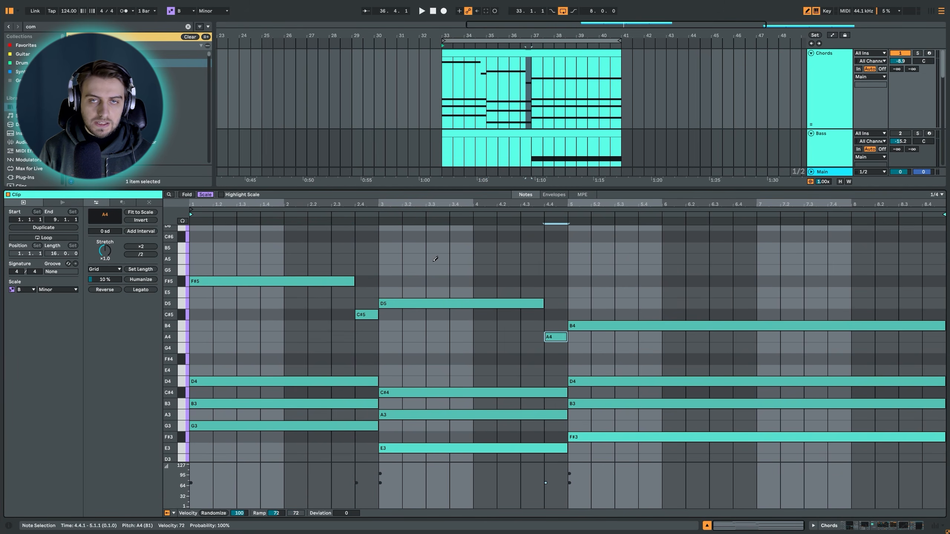
key(space)
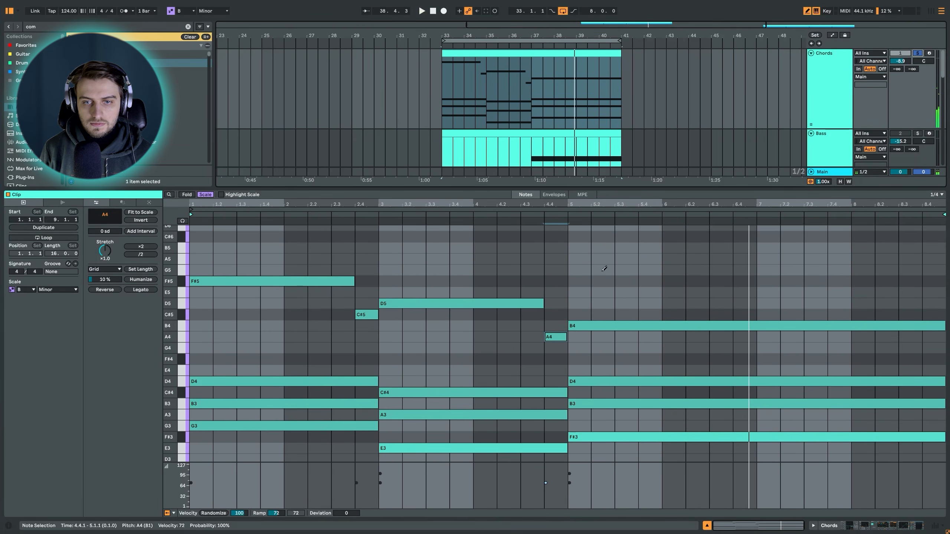
Return to the device view, select the Bass clip and play the Bass track soloed
key(shift+Tab)
click(557, 133)
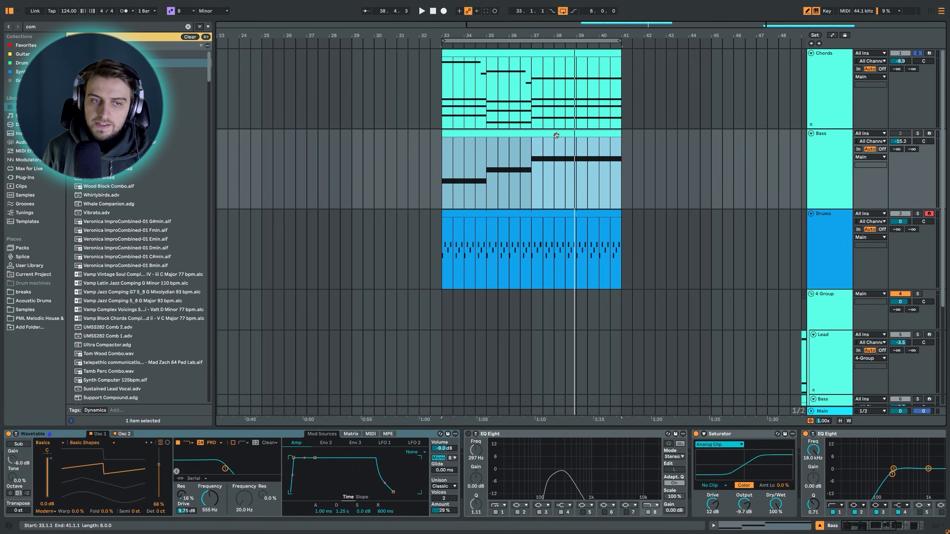
key(space)
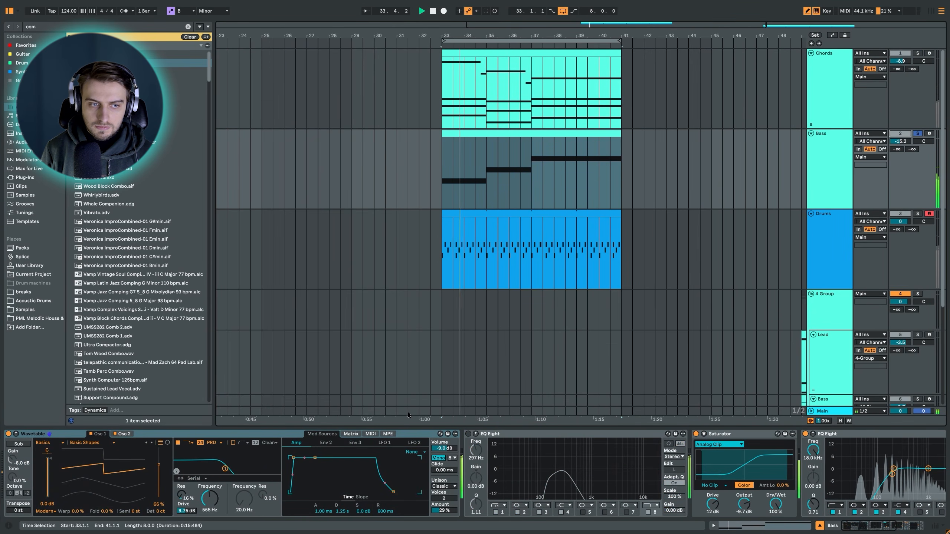
key(space)
Switch off Osc 1 and Osc 2 in the Bass Wavetable and enable its Sub oscillator at octave 0
click(108, 436)
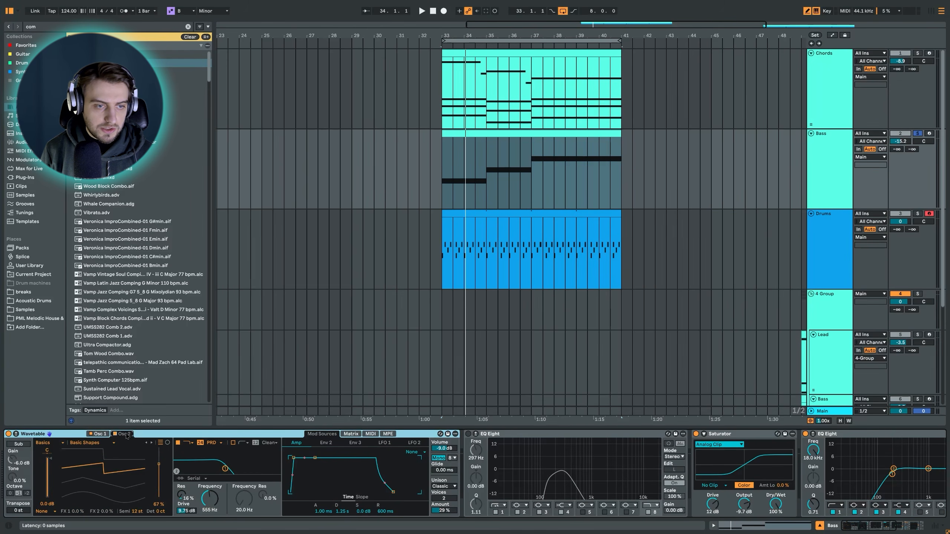
key(space)
click(124, 434)
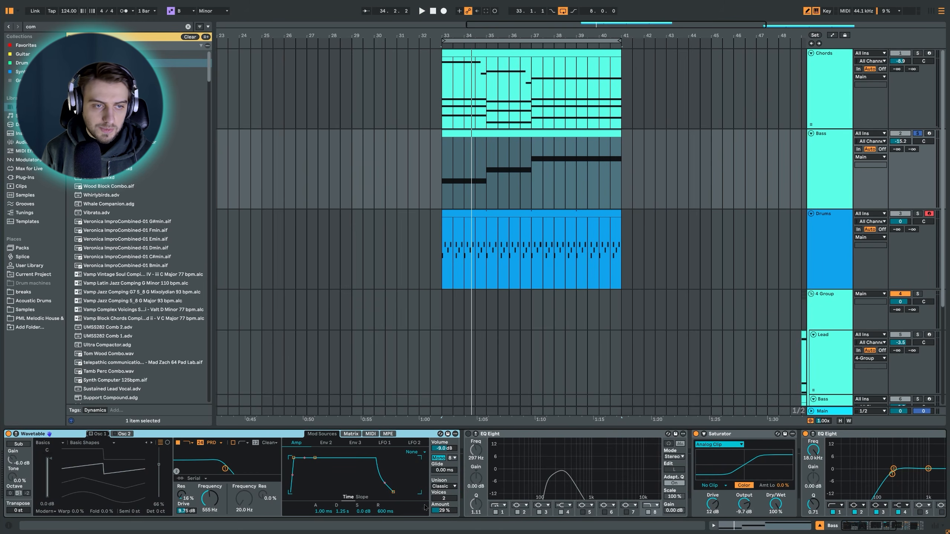
click(17, 446)
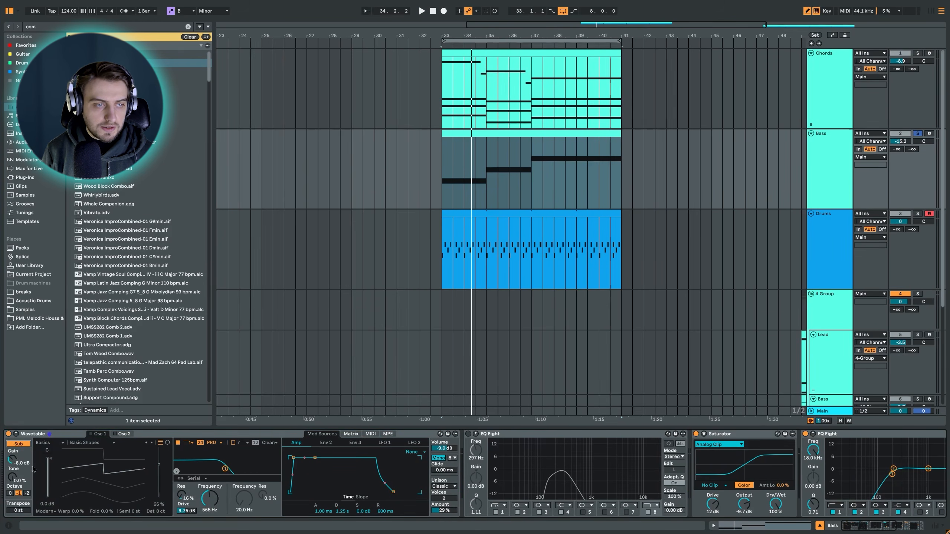
click(10, 494)
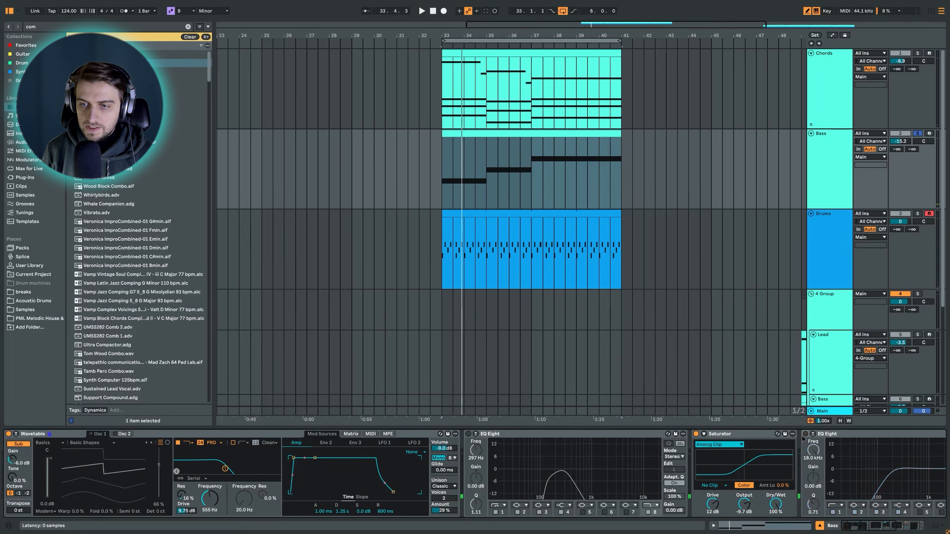
key(space)
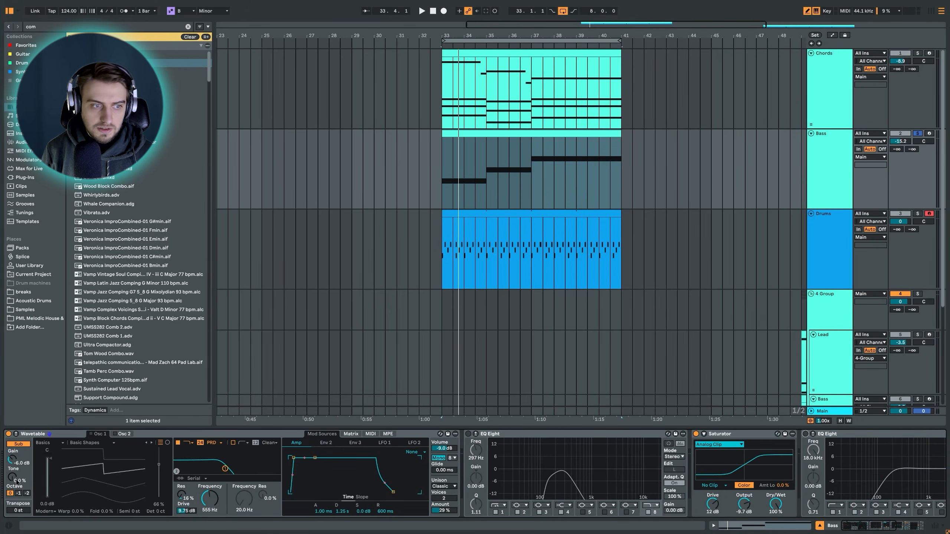
Raise the Sub oscillator's Tone to 25% during playback with the Saturator bypassed
key(space)
mouse_move(11, 481)
mouse_down()
mouse_move(8, 474)
mouse_move(12, 487)
mouse_up()
key(space)
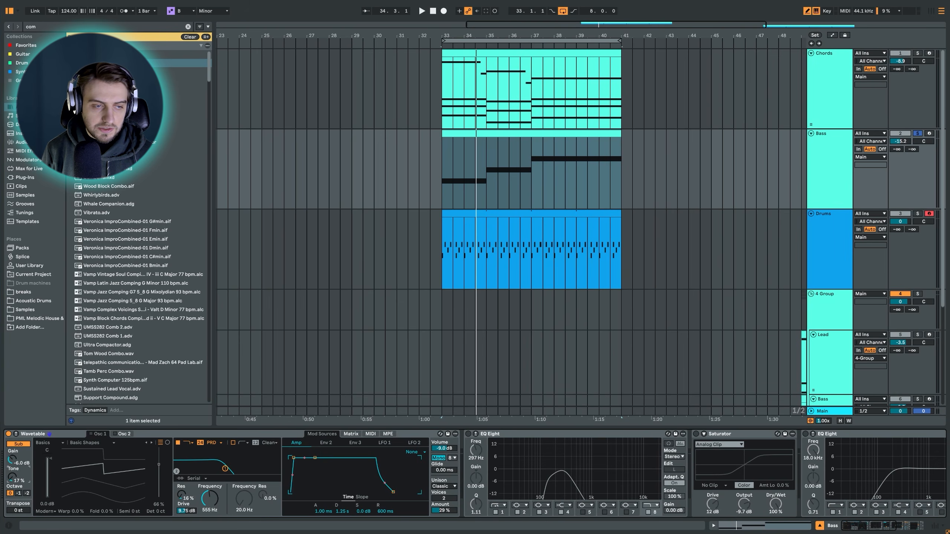
key(space)
mouse_move(12, 478)
mouse_down()
mouse_move(11, 453)
mouse_move(12, 477)
mouse_up()
Turn Osc 1 and Osc 2 back on in the Wavetable and listen to them together with the sub
key(space)
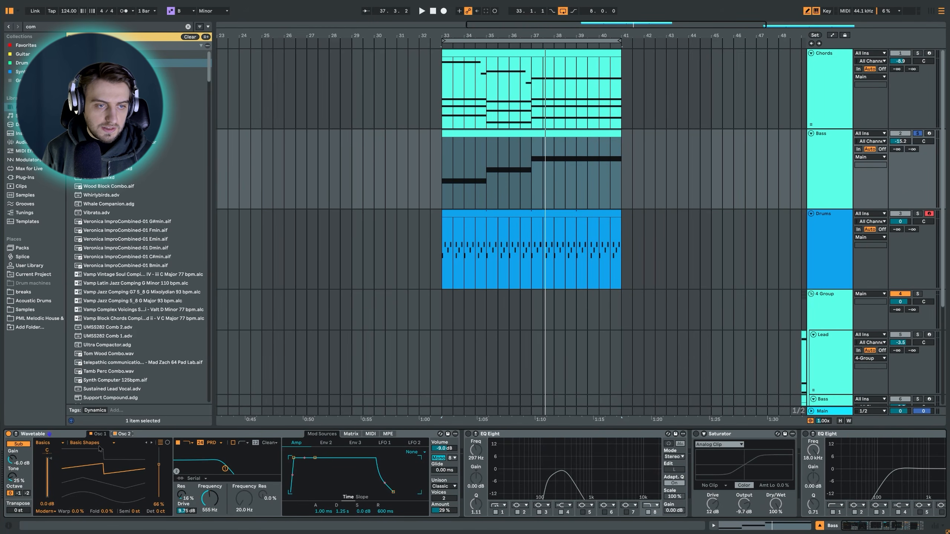
key(space)
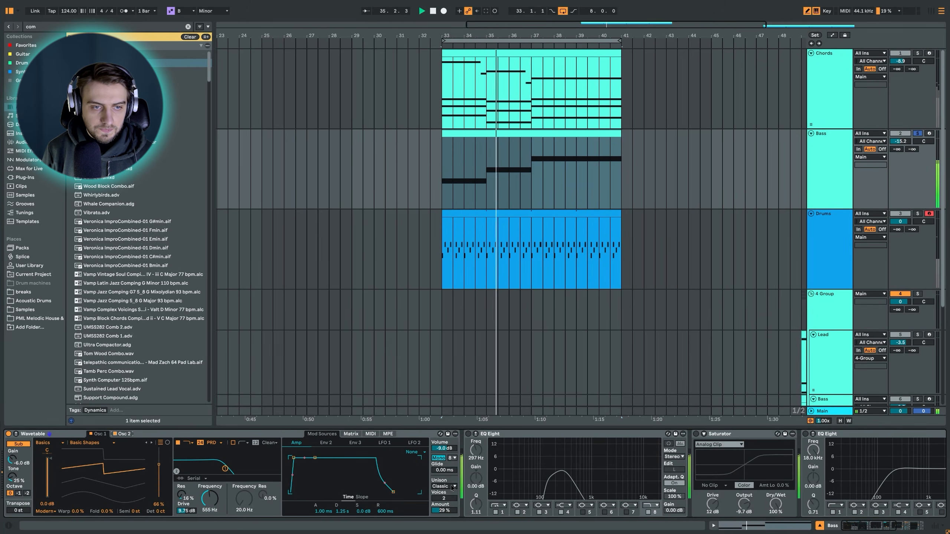
key(space)
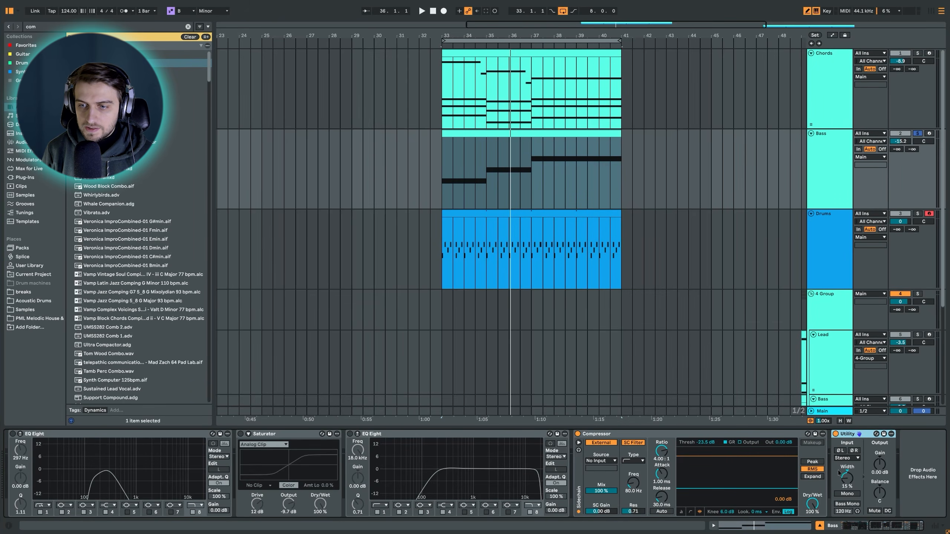
Switch the Bass Utility's Width control to Mid/Side mode and set it to 100M, listening to the result
right_click(850, 479)
click(806, 405)
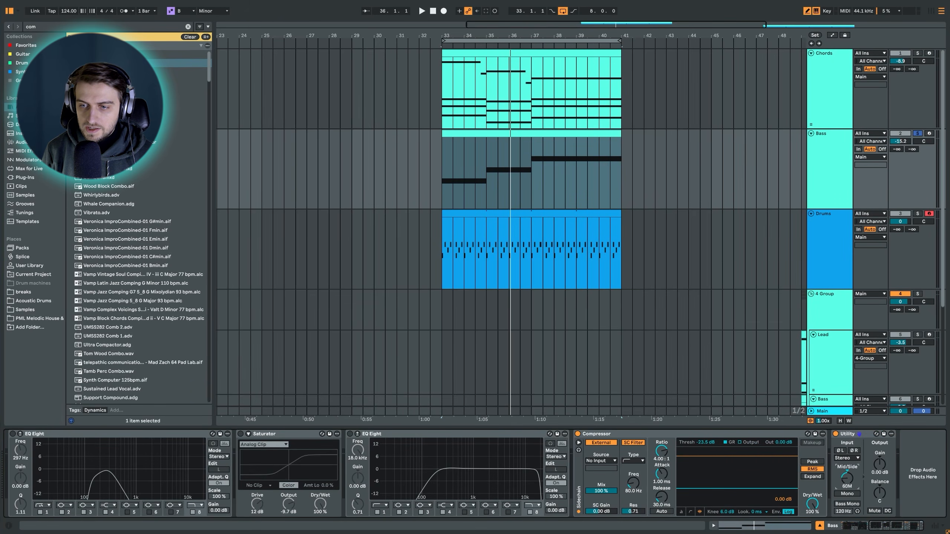
key(space)
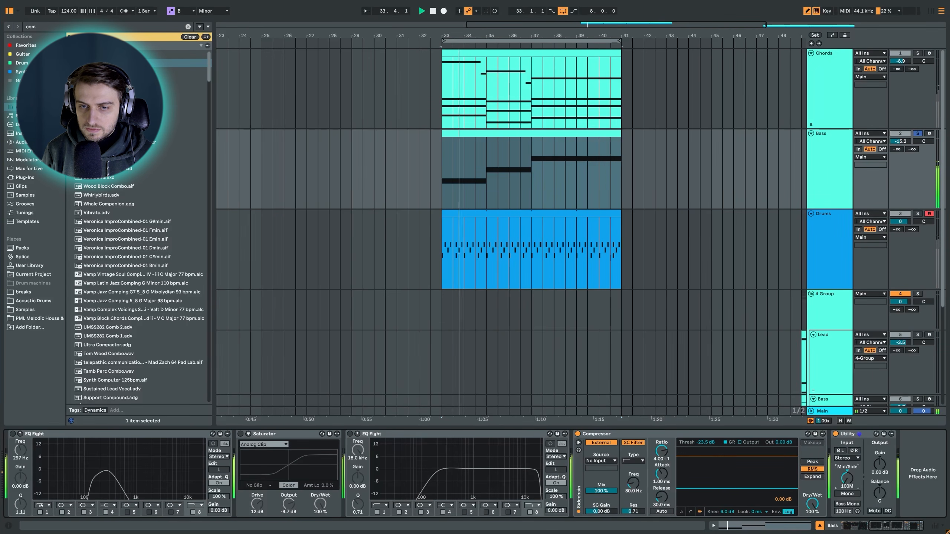
drag(852, 476, 852, 446)
key(space)
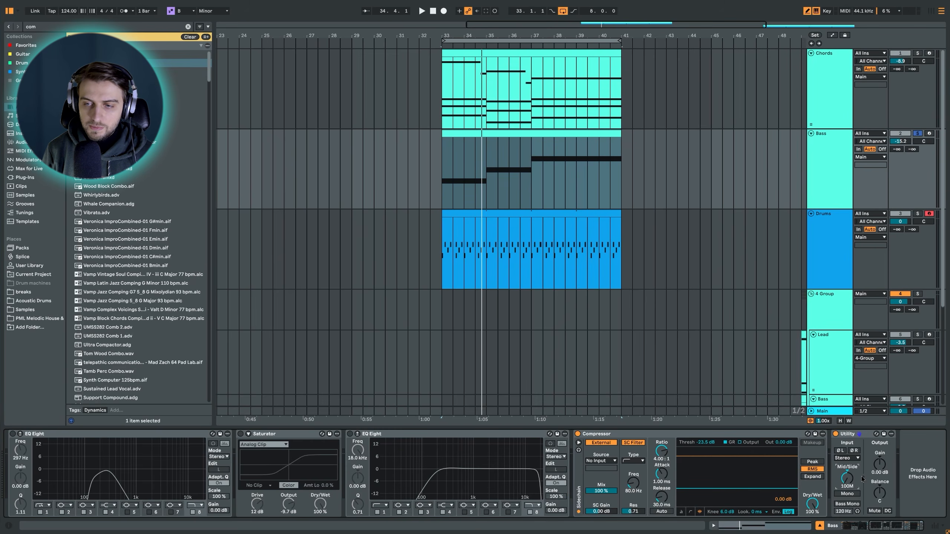
key(space)
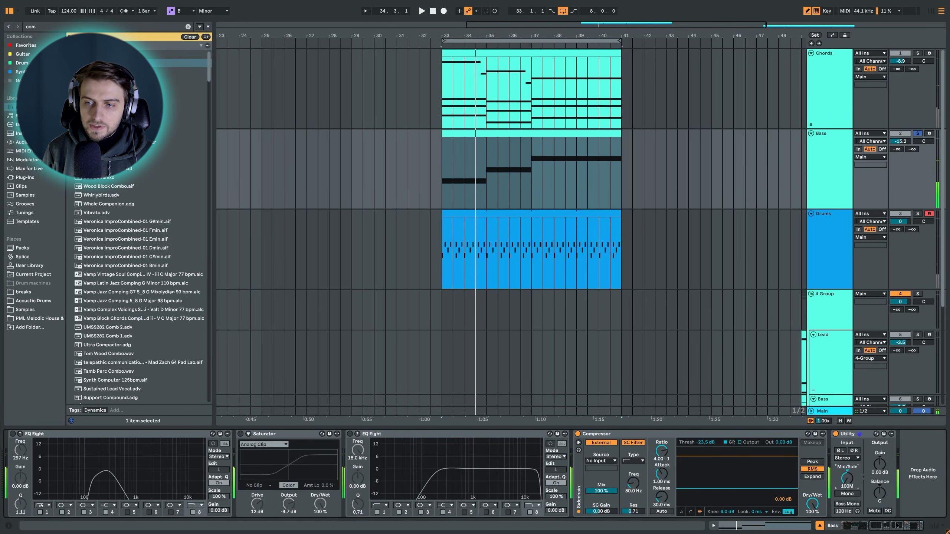
Set the Bass Wavetable's unison to Shimmer with 4 voices and 16% amount, and its filter to 591 Hz with 2.6% resonance
drag(898, 526, 867, 525)
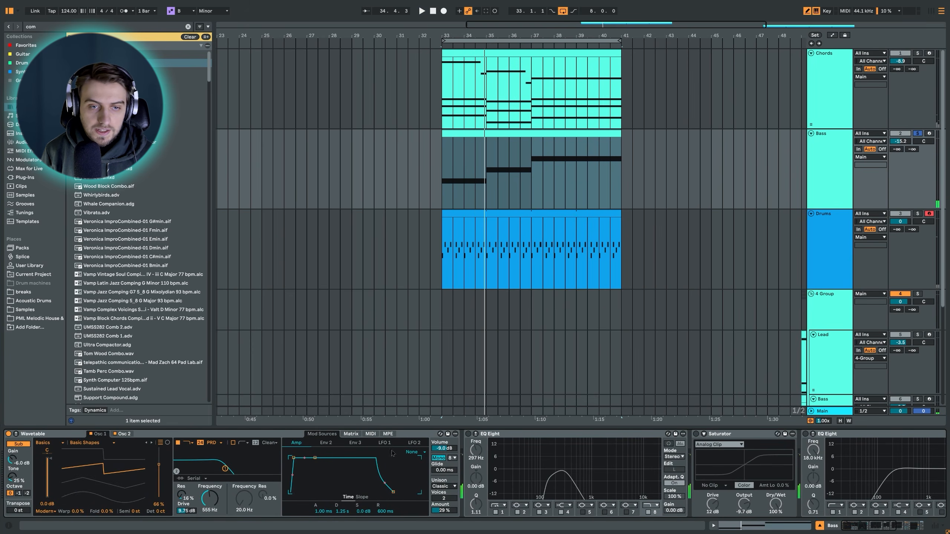
click(454, 487)
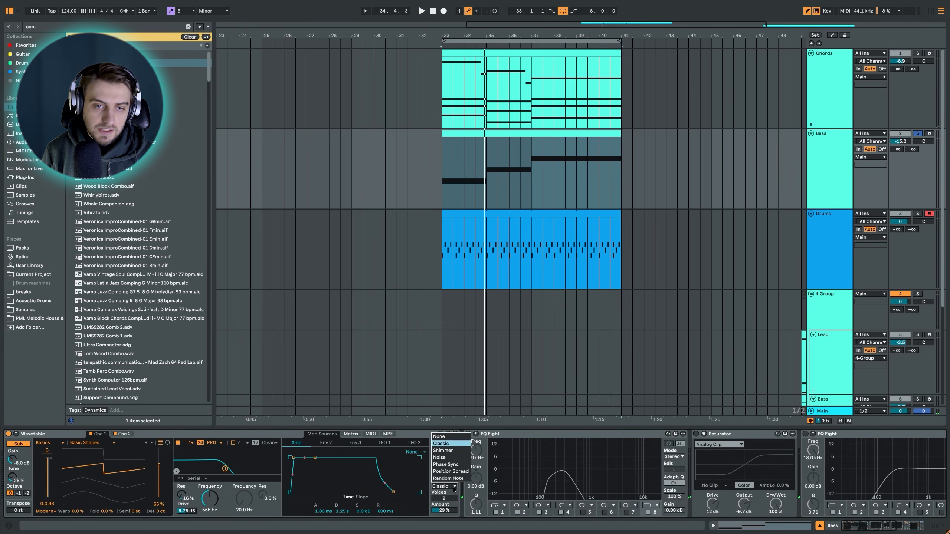
click(445, 450)
key(space)
drag(444, 499, 444, 528)
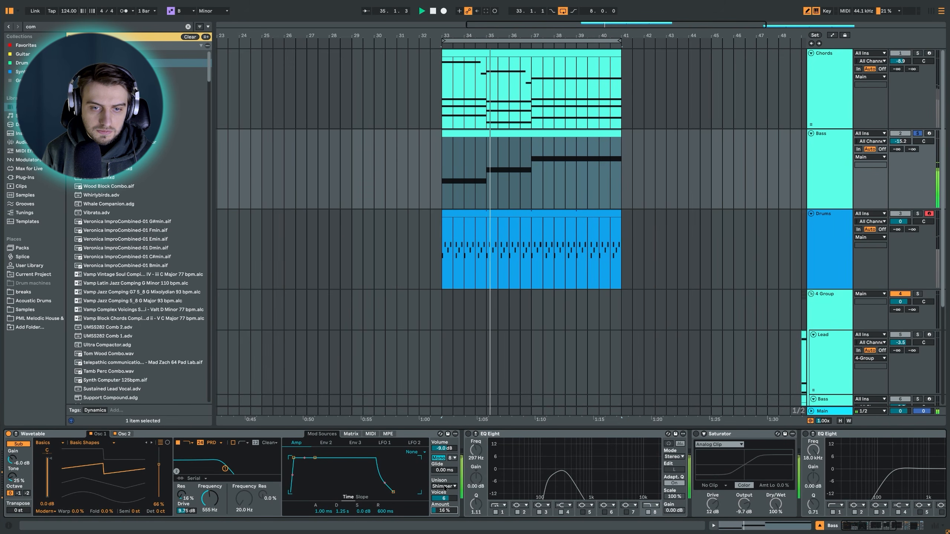
drag(444, 498, 444, 506)
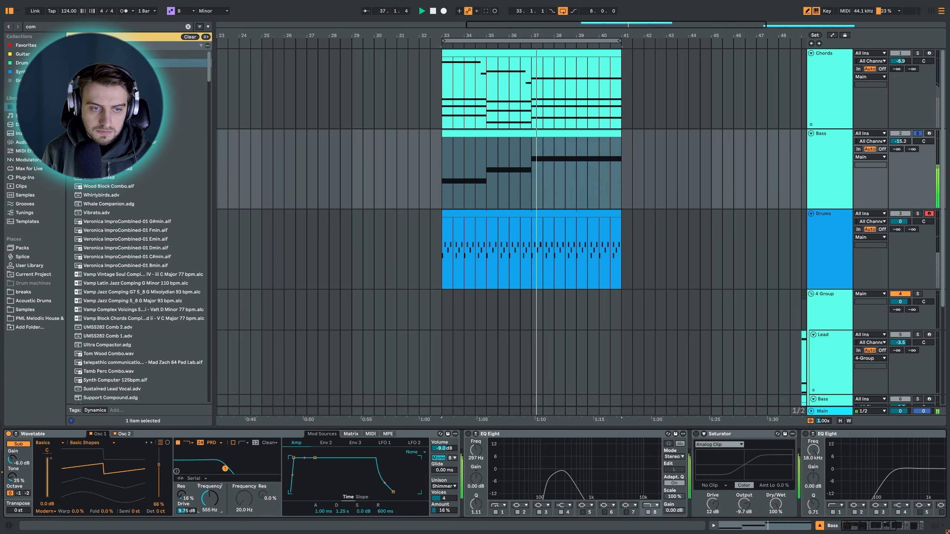
drag(225, 469, 226, 471)
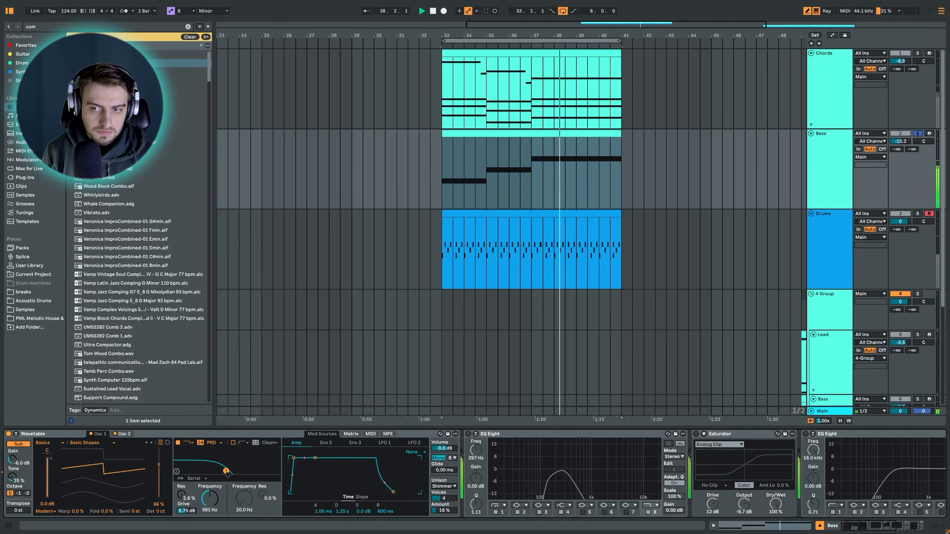
Turn the Bass Saturator back on and set Drive to 5.1 dB and Output to -3.4 dB during playback
click(697, 434)
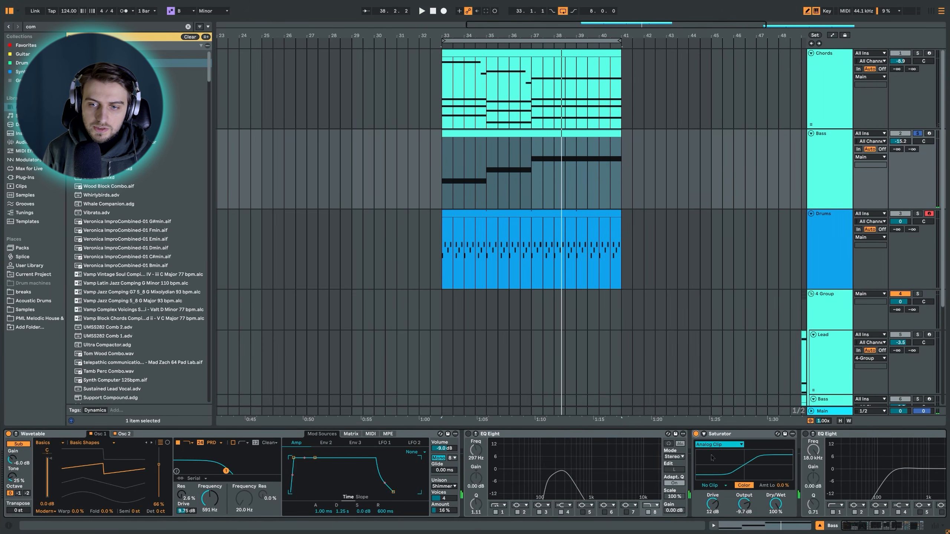
drag(713, 504, 744, 493)
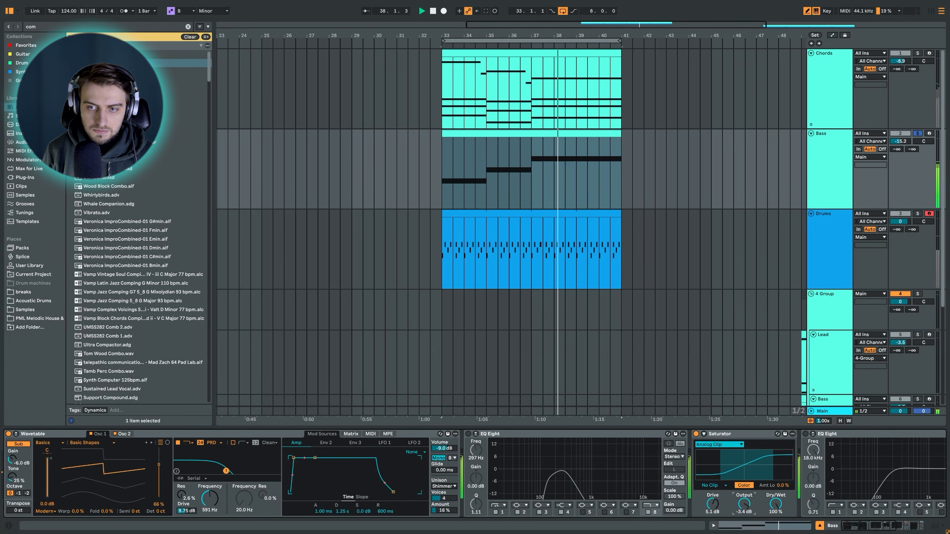
key(space)
Enable the EQ Eight after the Saturator and set its low-cut band to 124 Hz with Q 0.75 while listening
scroll(396, 436, right, 10)
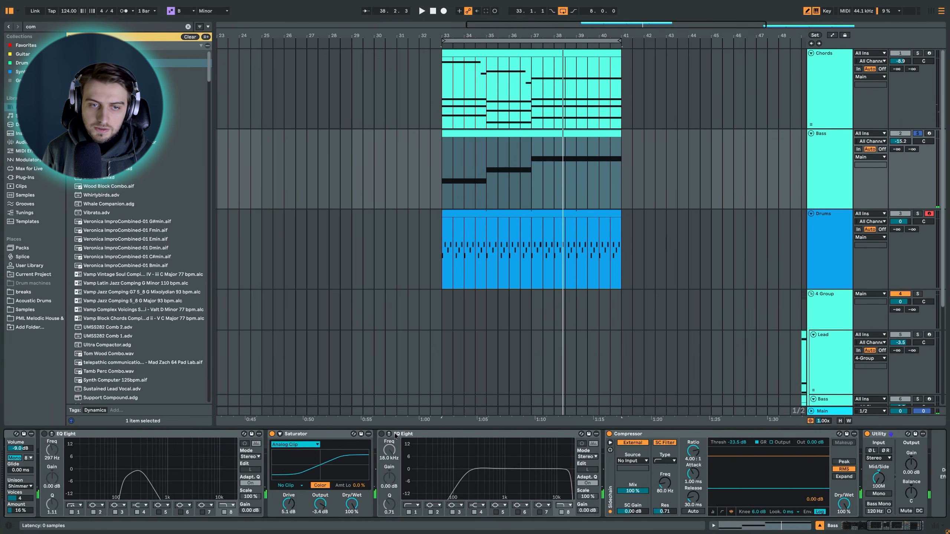
click(381, 434)
key(space)
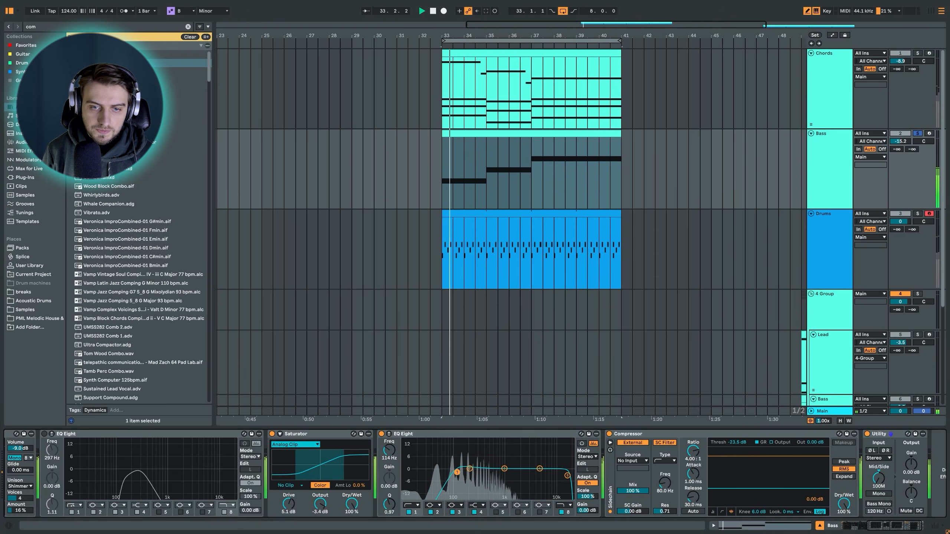
mouse_move(457, 472)
mouse_down()
mouse_move(427, 471)
mouse_move(468, 470)
mouse_move(440, 472)
mouse_move(459, 476)
mouse_up()
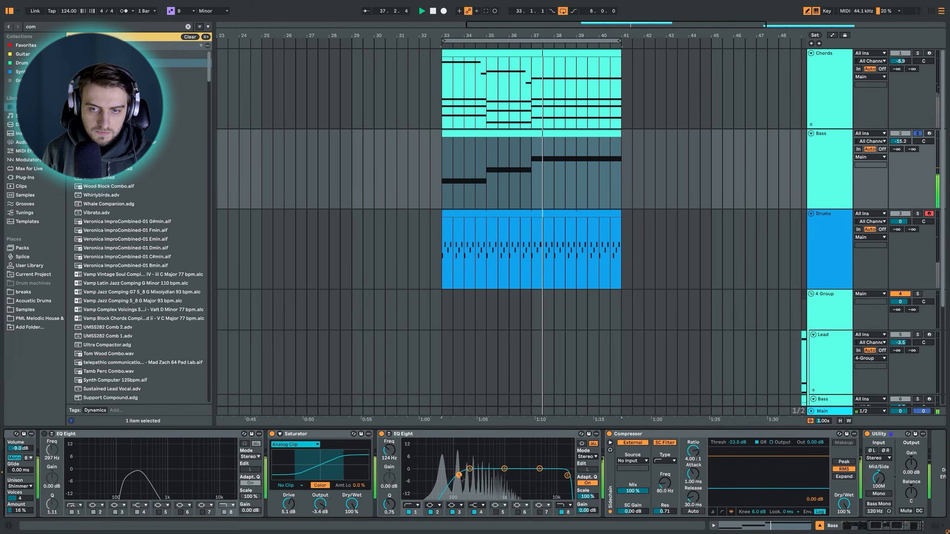
key(space)
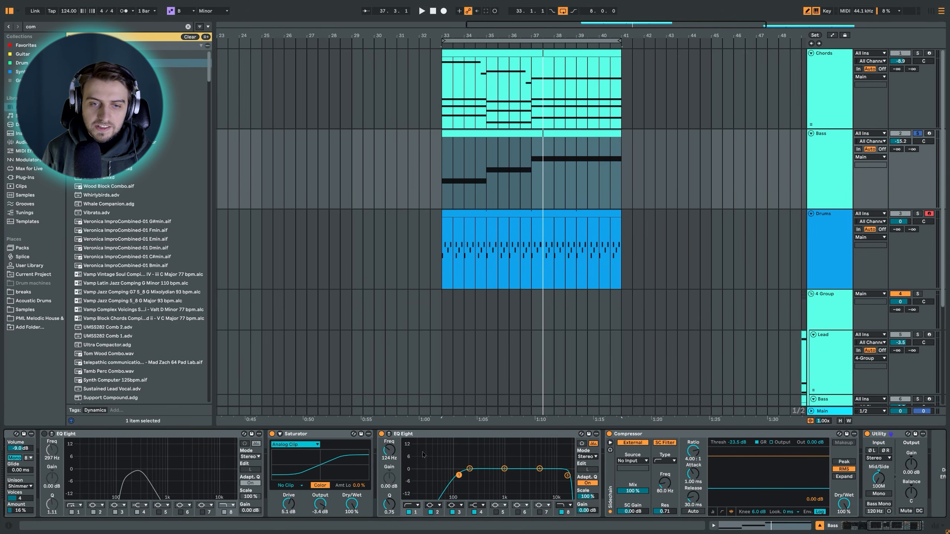
Lower the Wavetable filter's frequency to 486 Hz and delete the bypassed EQ Eight before the Saturator
click(858, 528)
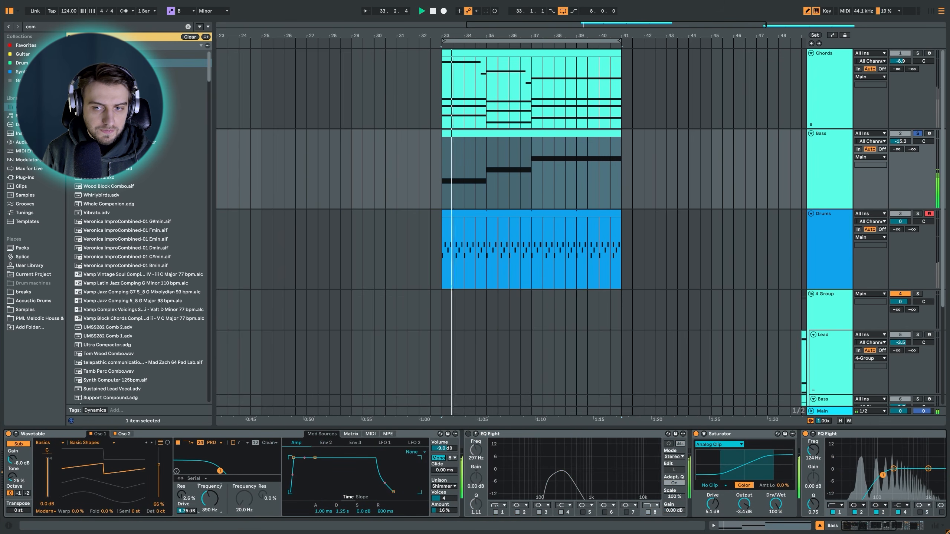
drag(204, 504, 204, 499)
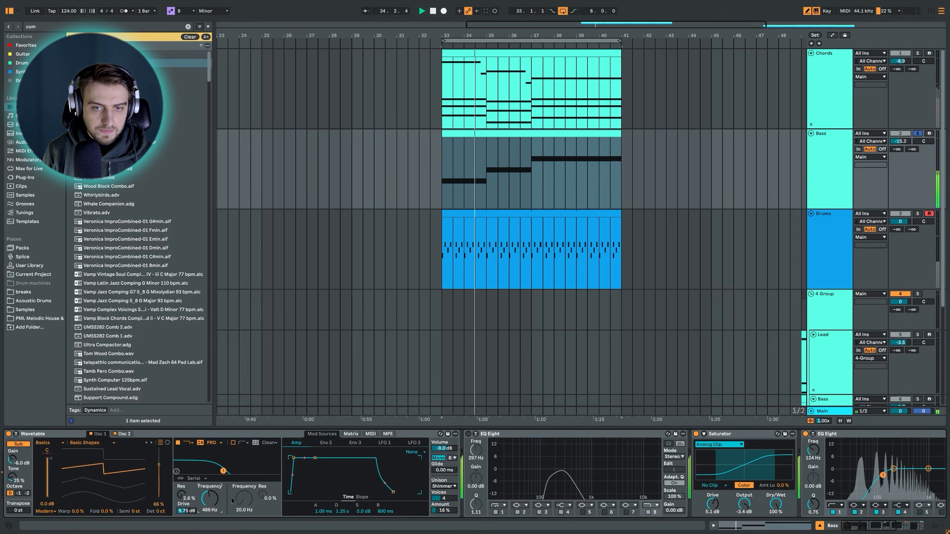
key(space)
click(569, 435)
key(Delete)
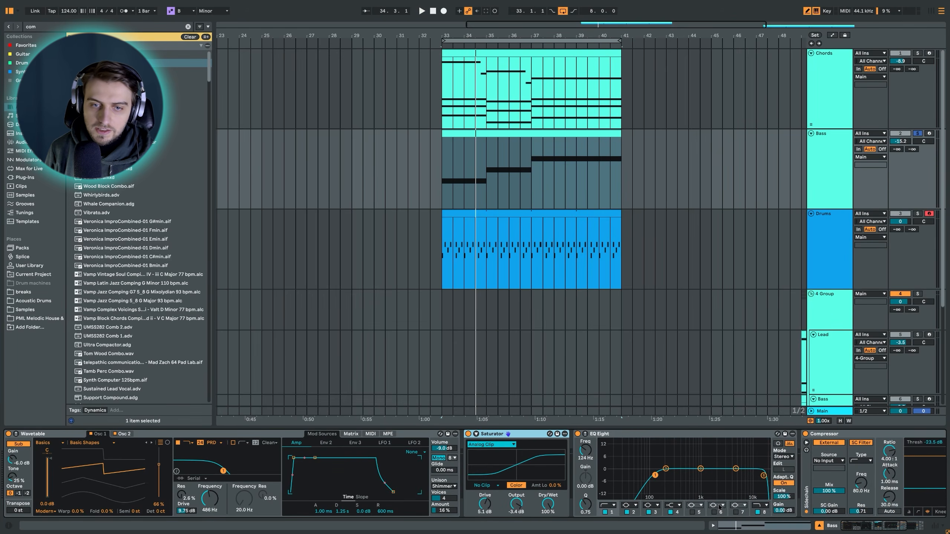
Set the Bass Compressor's sidechain source to Drums, taking the Drum Rack's TE Kick 008 signal Post Mixer
click(871, 529)
click(604, 462)
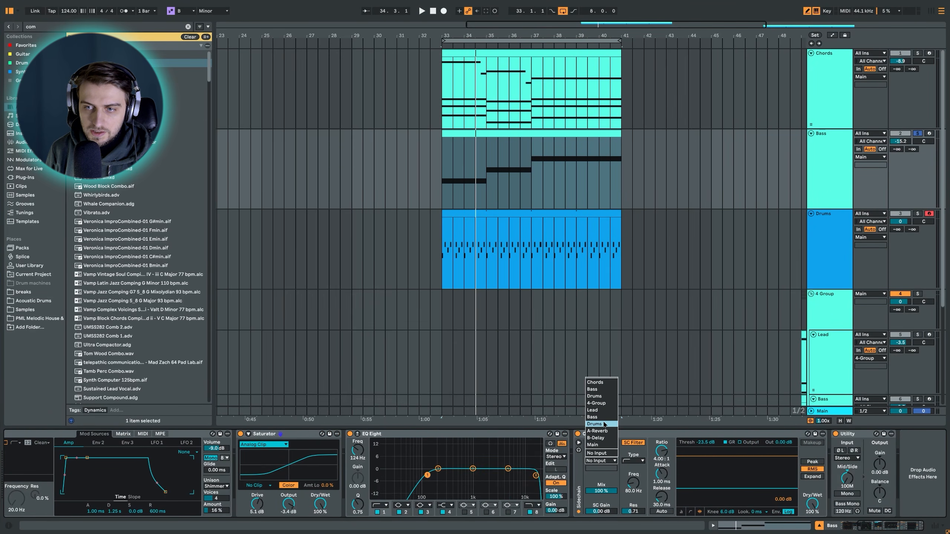
click(604, 397)
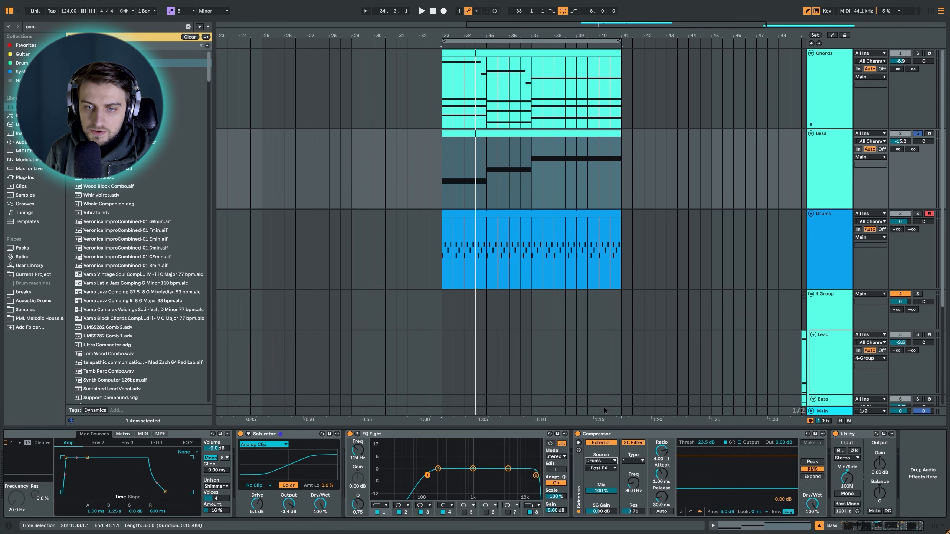
click(605, 469)
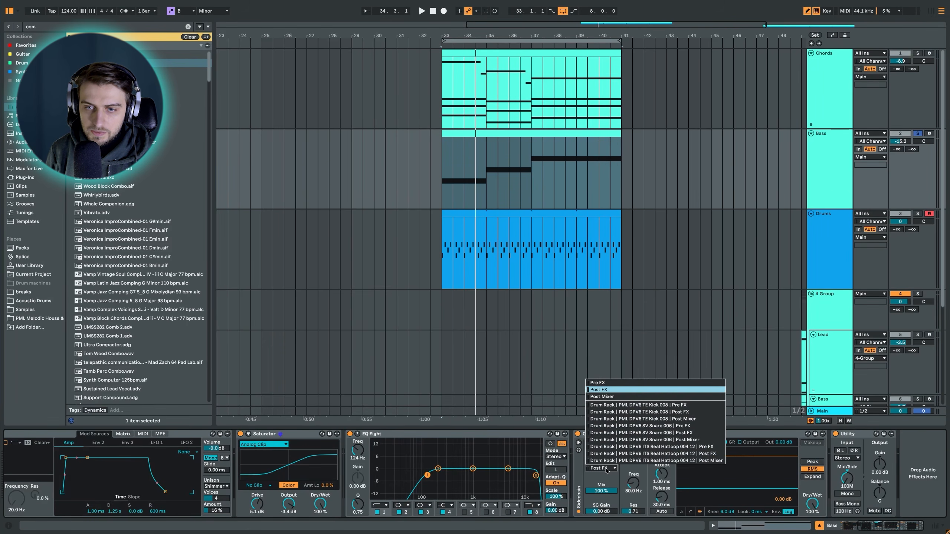
click(603, 418)
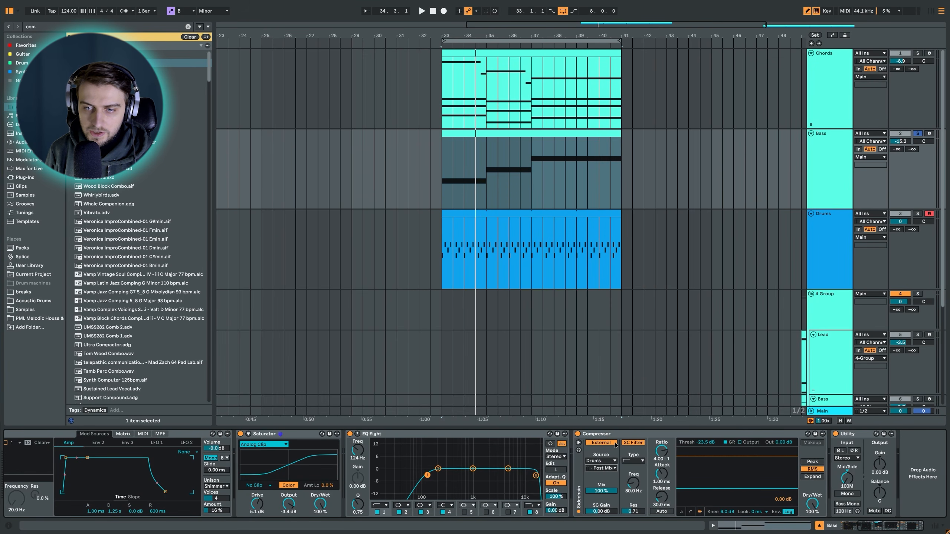
Set the Compressor's threshold to -47.1 dB and ratio to 6.30:1 during playback so the kick ducks the bass
key(space)
mouse_move(688, 442)
mouse_down()
mouse_move(662, 423)
mouse_move(703, 450)
mouse_up()
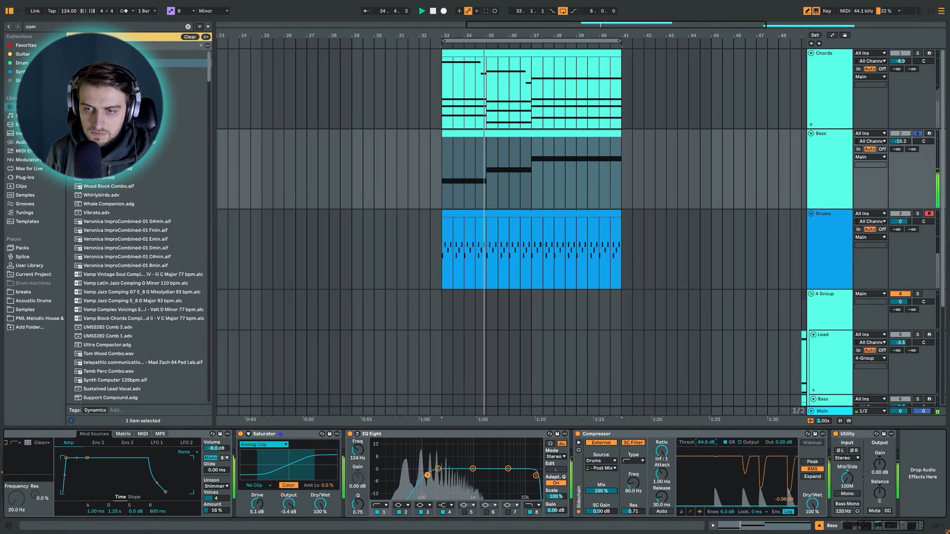
key(space)
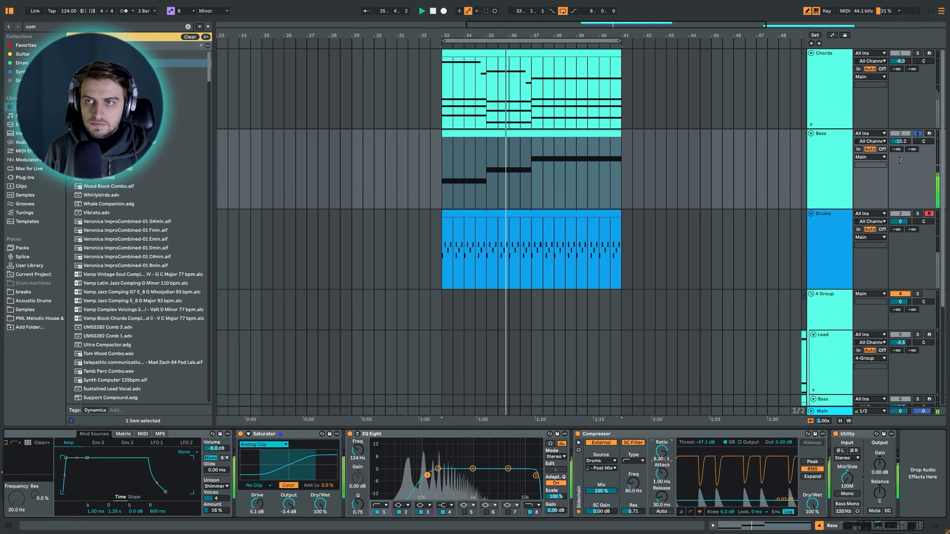
Solo the Drums and Chords tracks alongside the Bass and listen to all three together
click(917, 214)
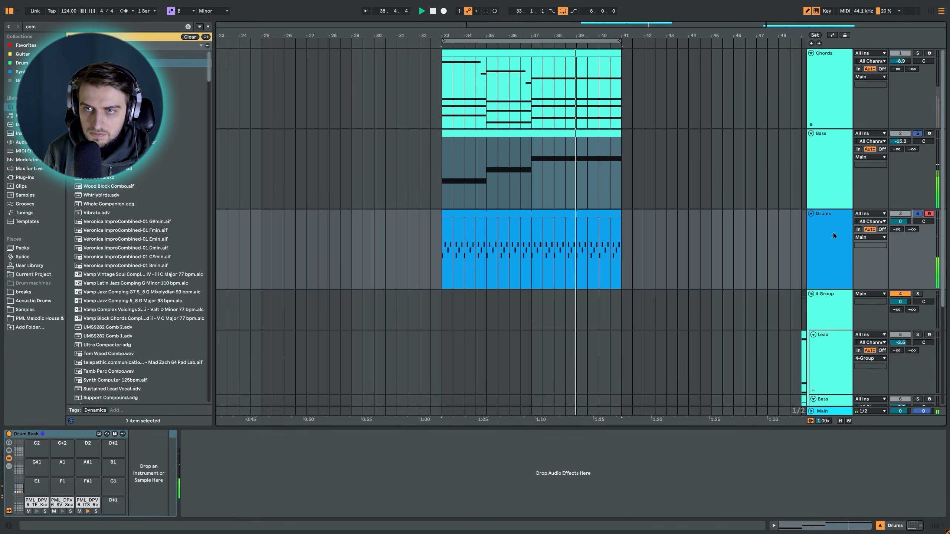
click(832, 181)
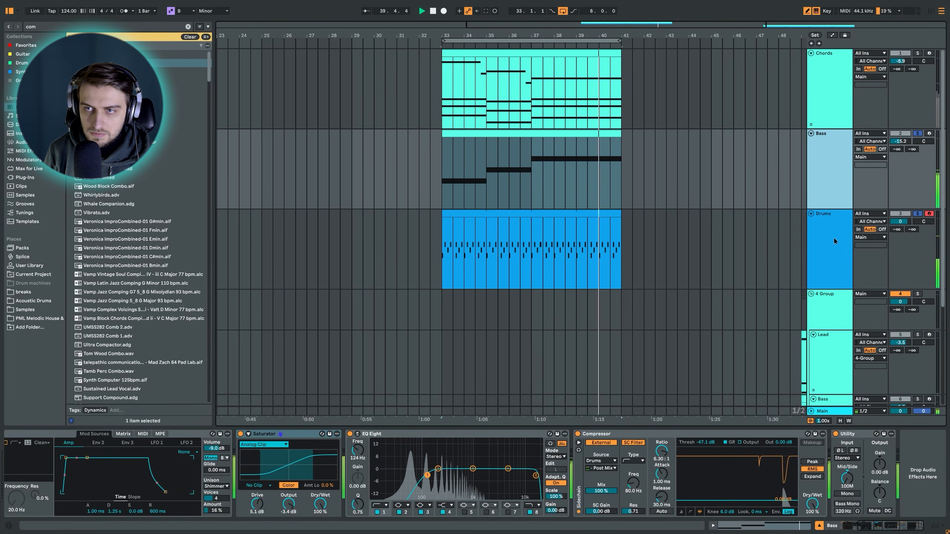
click(917, 54)
key(space)
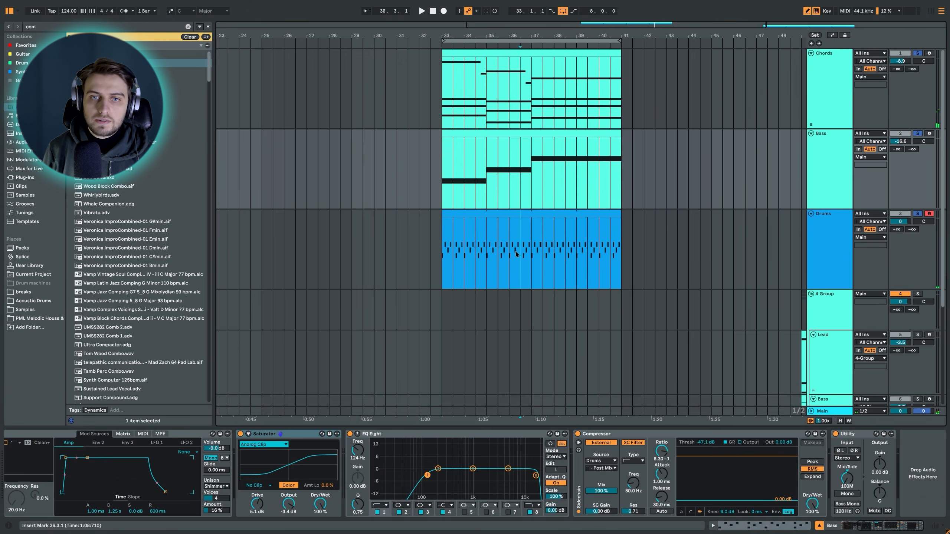
Load PML_DPV6_SV_Shakerloop samples onto Drum Rack pads D#1 and E1, and open the Drums clip's notes
click(521, 272)
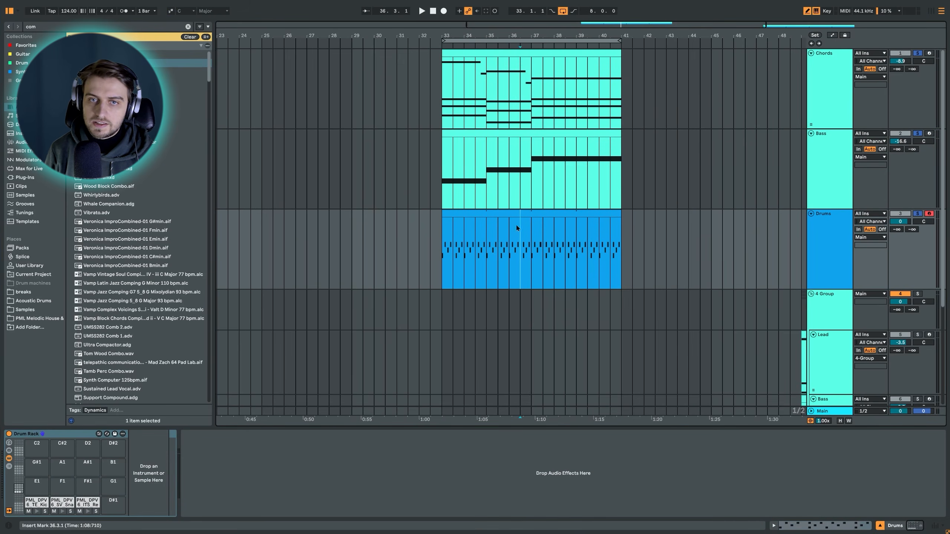
click(523, 214)
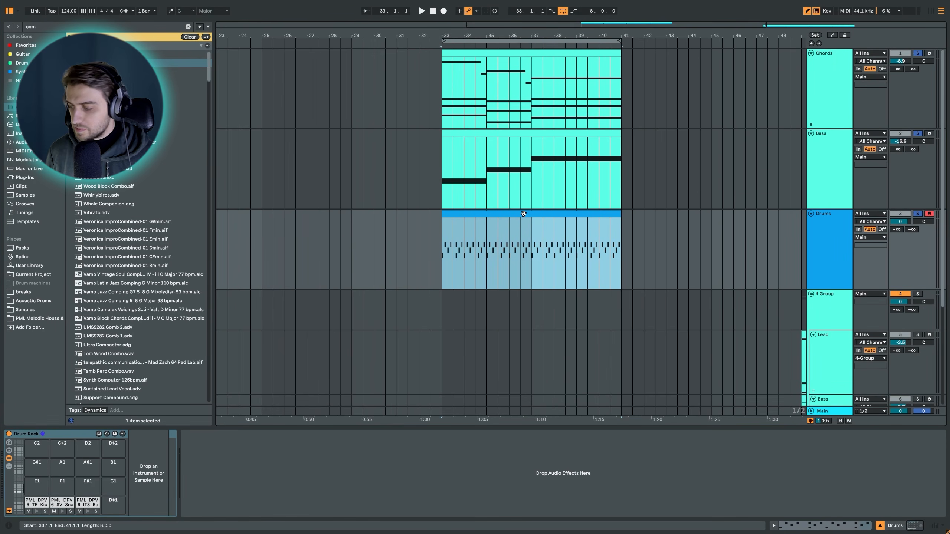
click(32, 489)
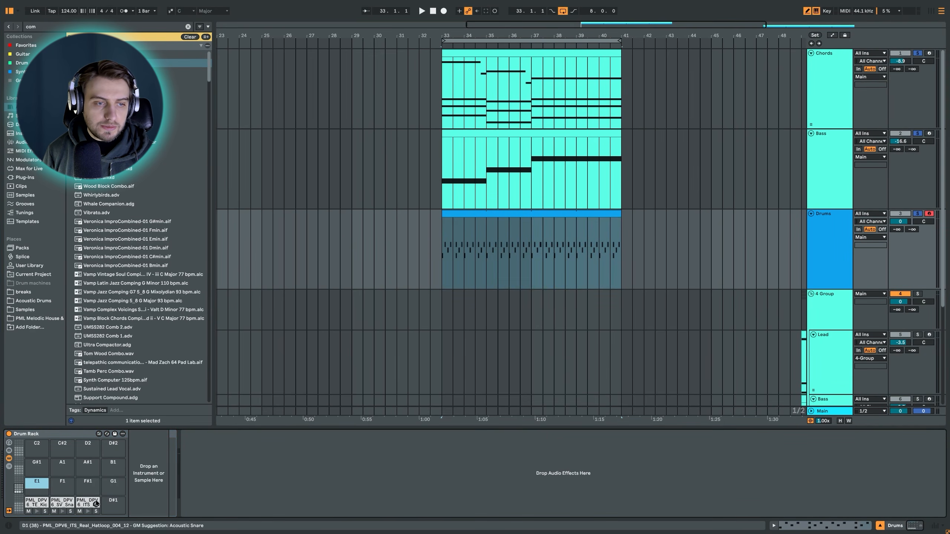
click(113, 503)
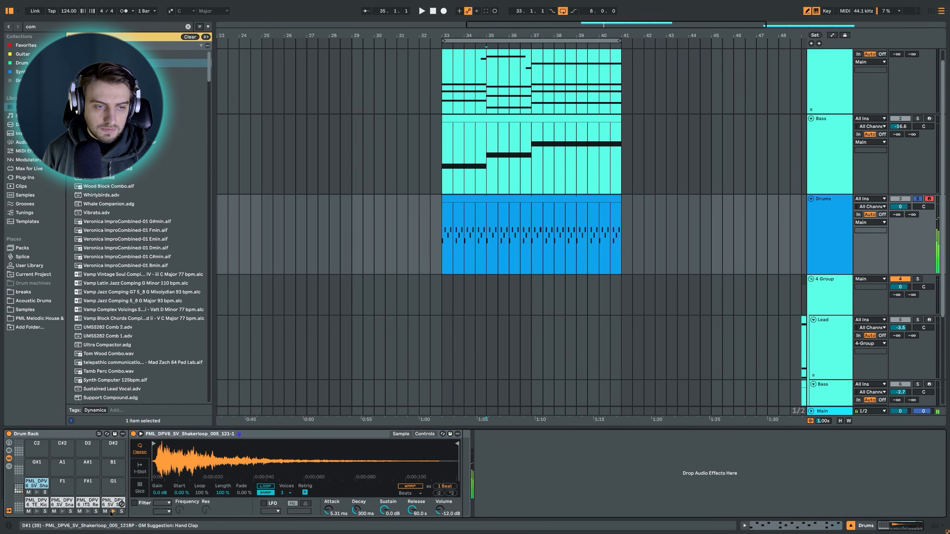
click(41, 488)
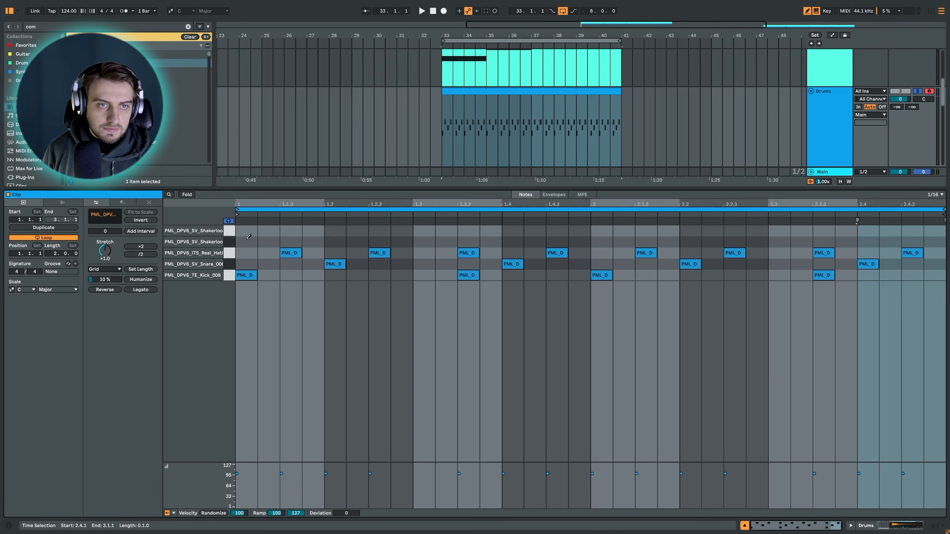
Draw a one-beat shaker pattern at velocity 72, D#1 on sixteenths 1, 2 and 4 and E1 on 3, and duplicate it across the two-bar clip
mouse_move(249, 237)
mouse_down()
mouse_move(320, 235)
mouse_move(239, 246)
mouse_up()
key(ctrl+d)
key(ctrl+d)
key(ctrl+d)
key(ctrl+d)
key(ctrl+d)
key(ctrl+d)
key(ctrl+d)
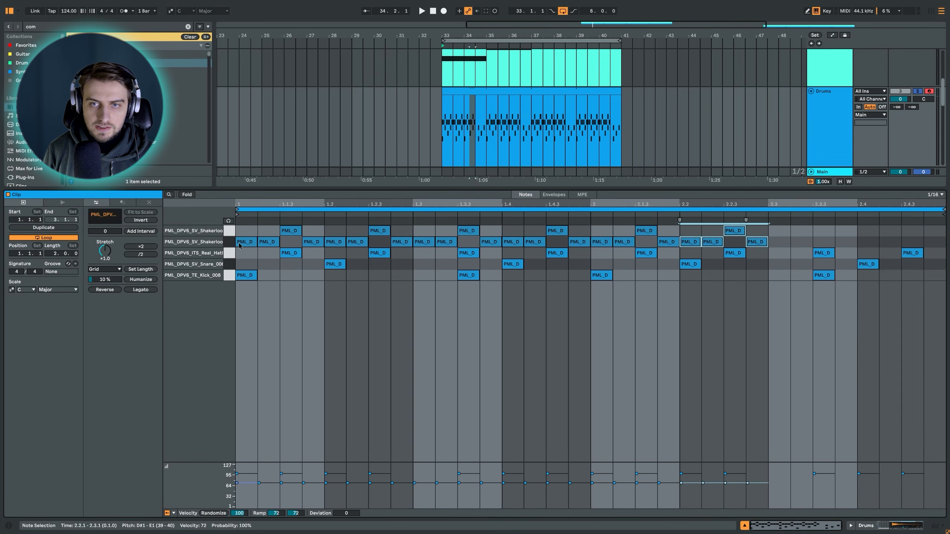
key(space)
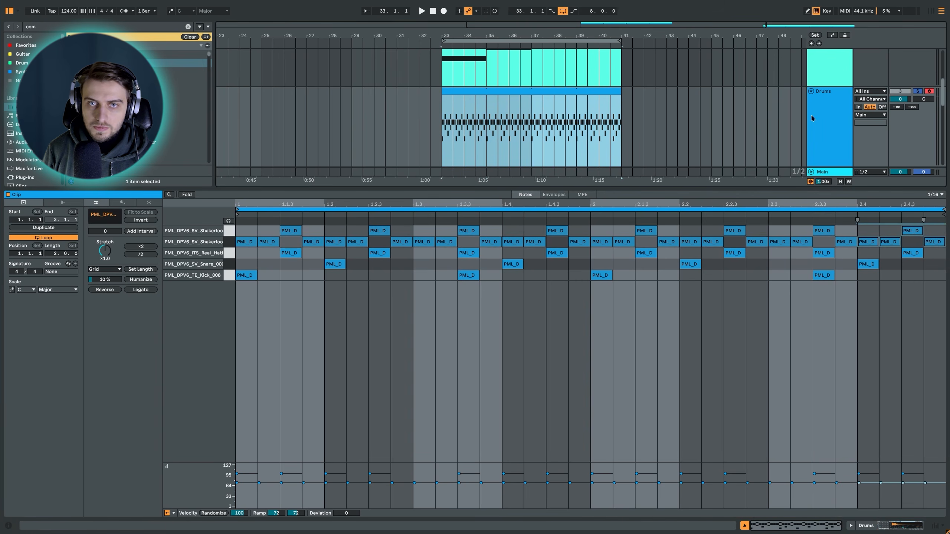
Fold the 4-Group in the mixer view and lower the D#1 shaker to -6.8 dB and the E1 shaker to -5.0 dB during playback
key(shift+Tab)
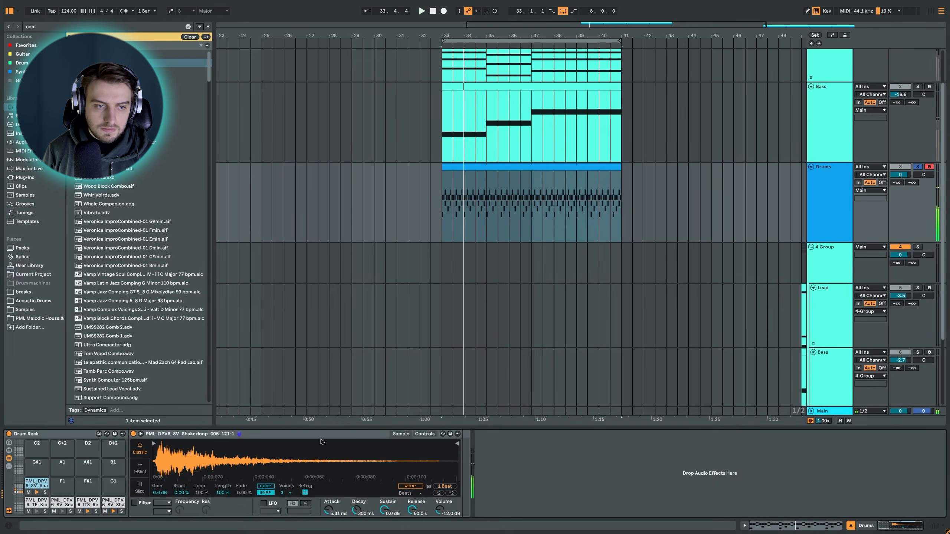
key(space)
key(Tab)
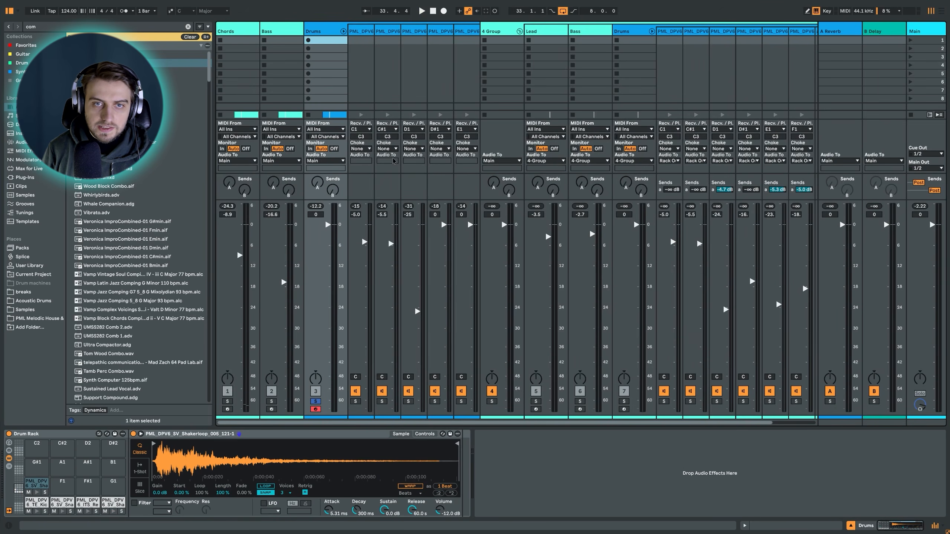
click(520, 32)
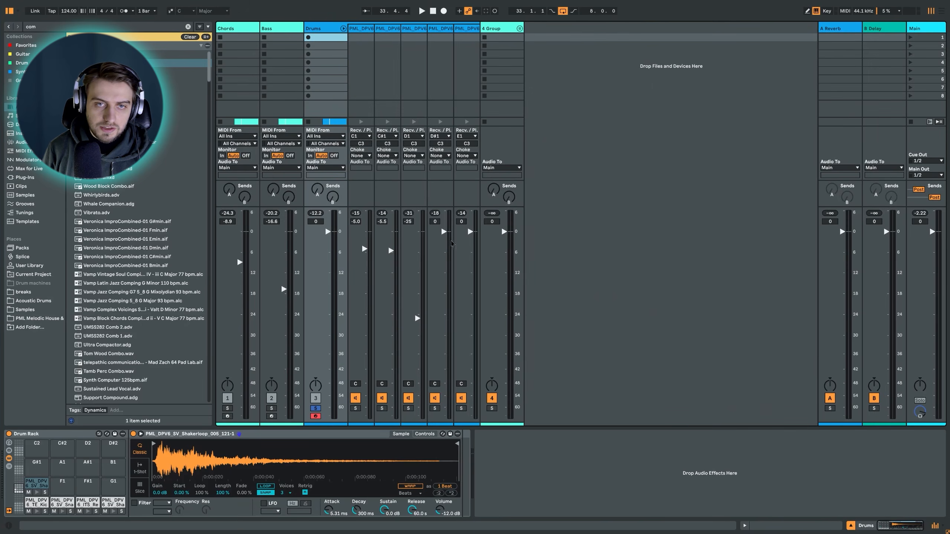
key(space)
drag(444, 234, 444, 262)
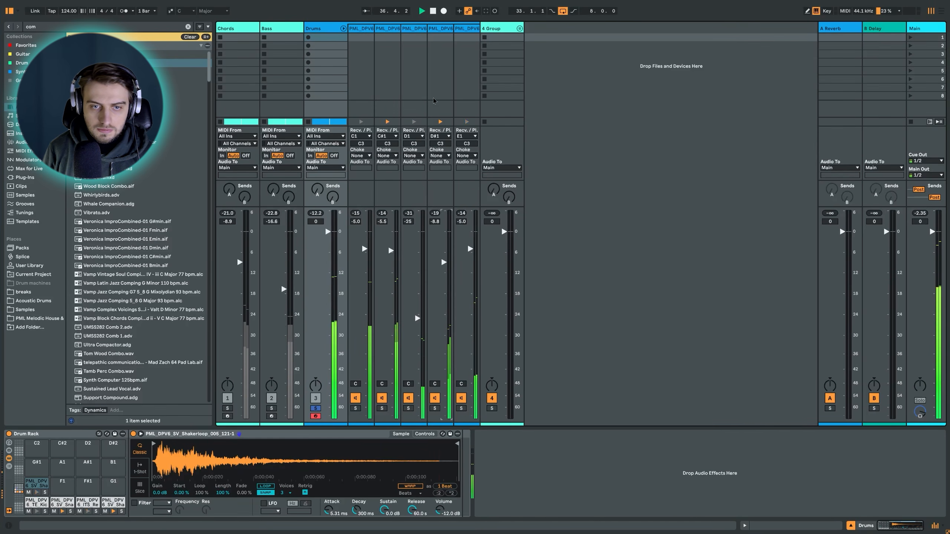
key(space)
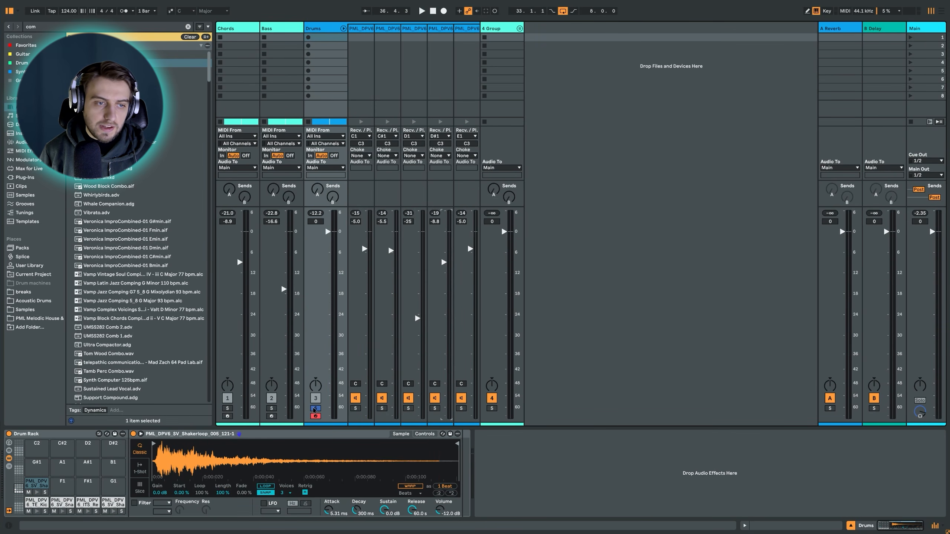
Show the Drums rack's chain list and return chains, and create a return chain in the Drum Rack
click(9, 469)
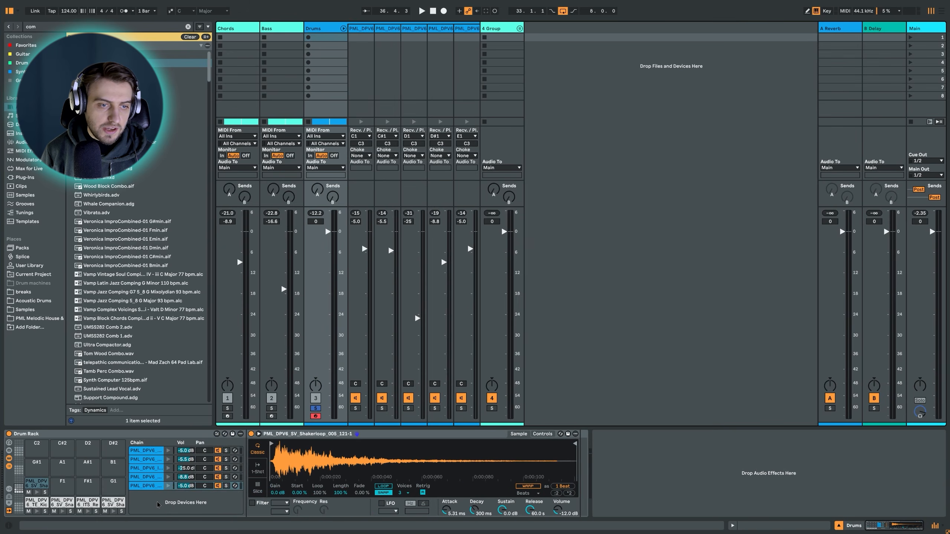
right_click(168, 508)
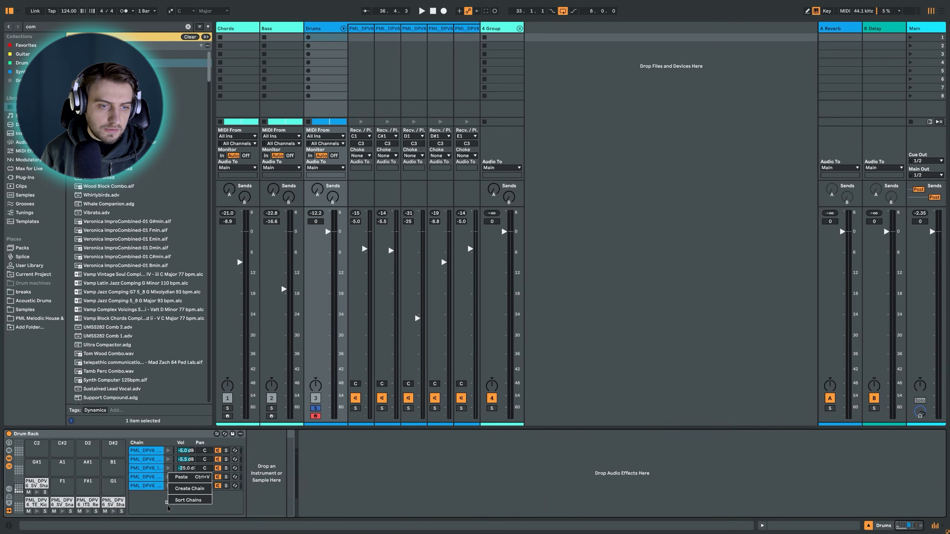
click(8, 501)
right_click(182, 500)
click(188, 503)
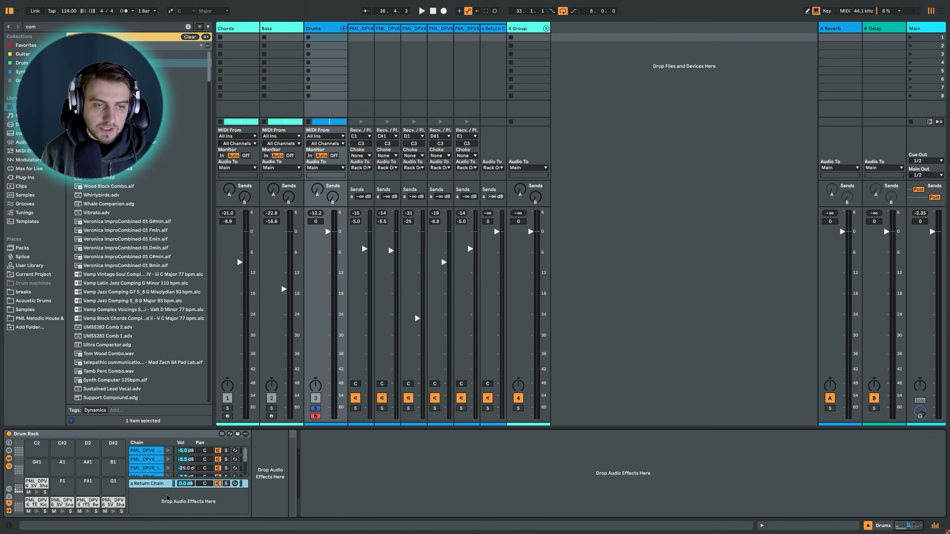
Find Reverb in the browser, load it onto the Drum Rack's return chain and set its Dry/Wet to 100 %
click(70, 30)
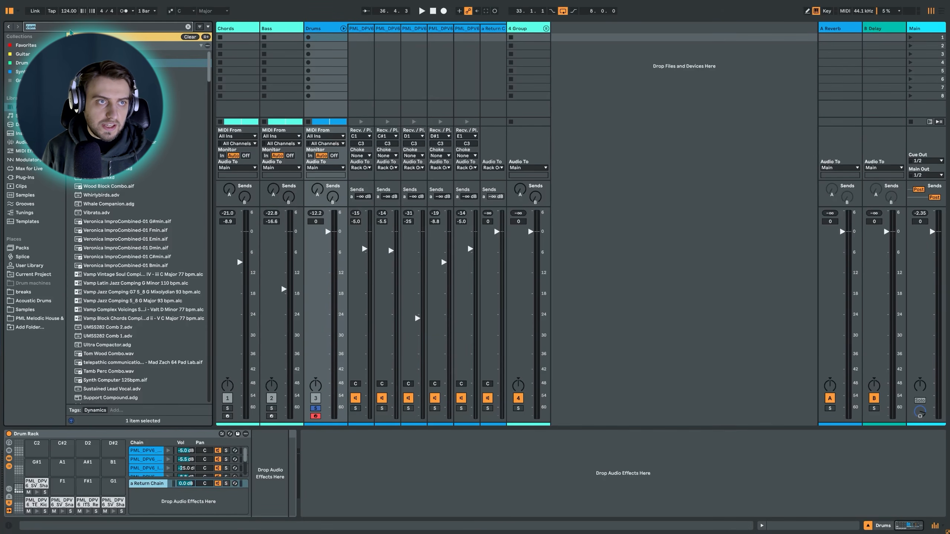
text(rev)
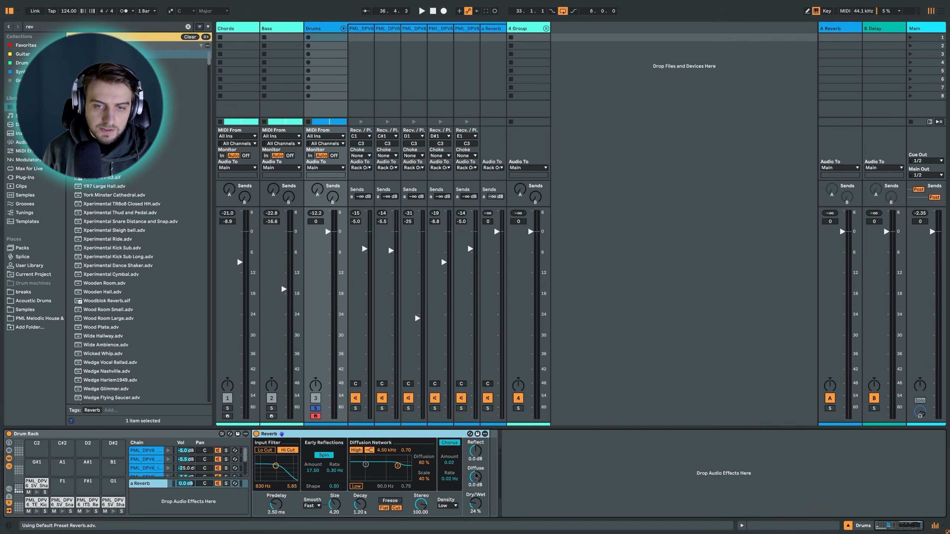
drag(475, 503, 475, 502)
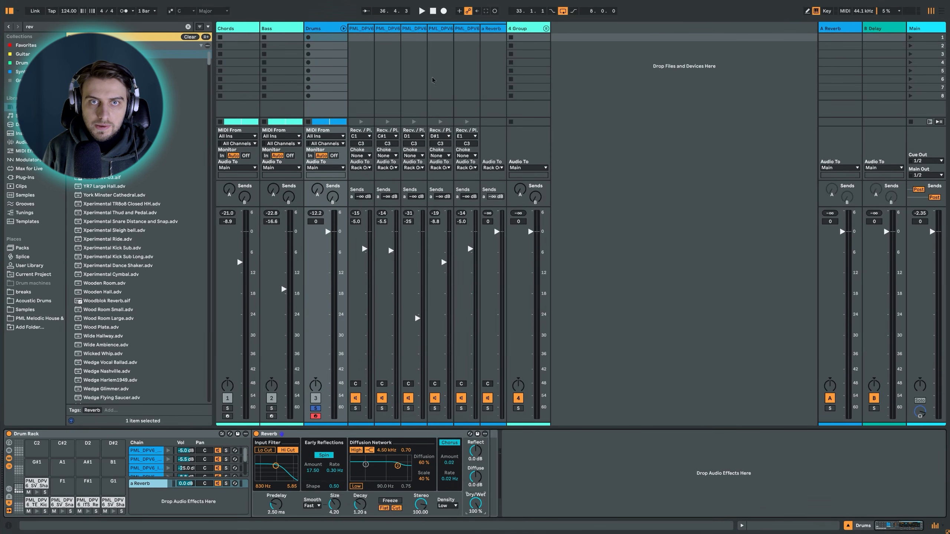
During soloed playback, set the reverb sends to -10.6 dB for the D#1 shaker, -11.8 dB for the E1 shaker and -12.2 dB for the D1 hat
click(461, 30)
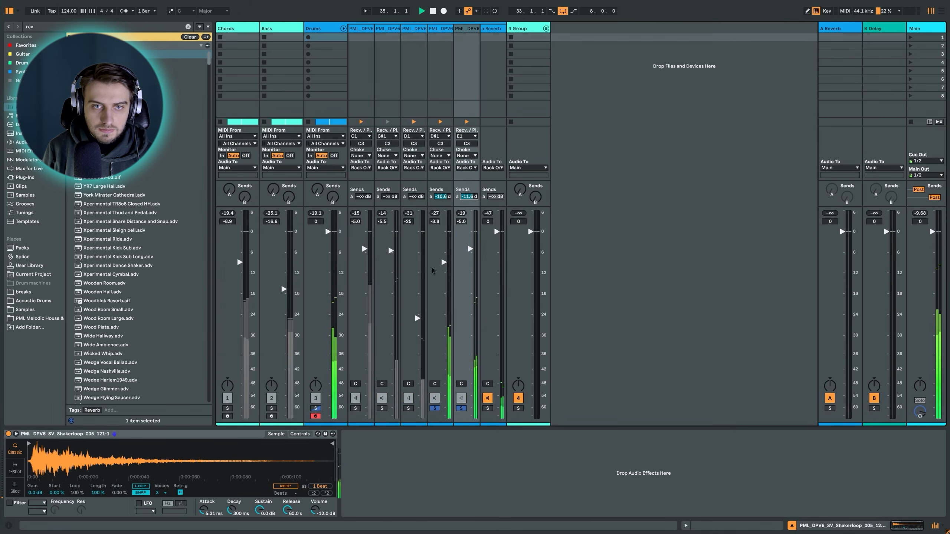
click(409, 409)
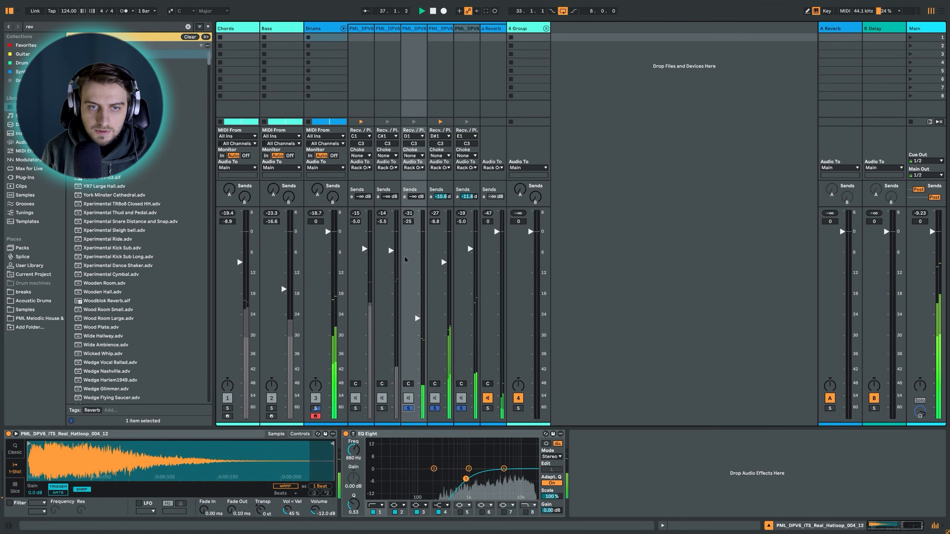
drag(416, 196, 416, 166)
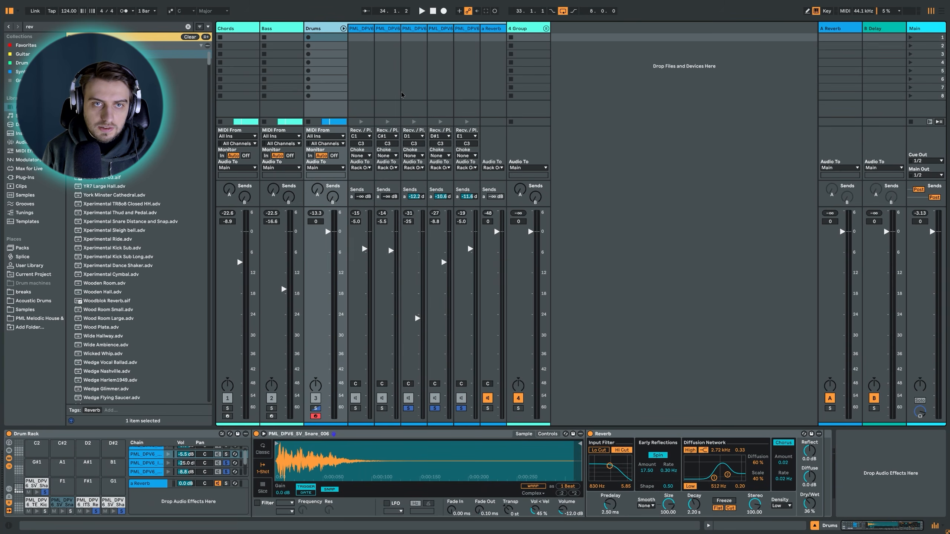
Paste the copied PML_DPV6_SV_Snare_012 instrument onto Drum Rack pad F1, clear the solos and lower its chain to -15.5 dB while auditioning it
key(Tab)
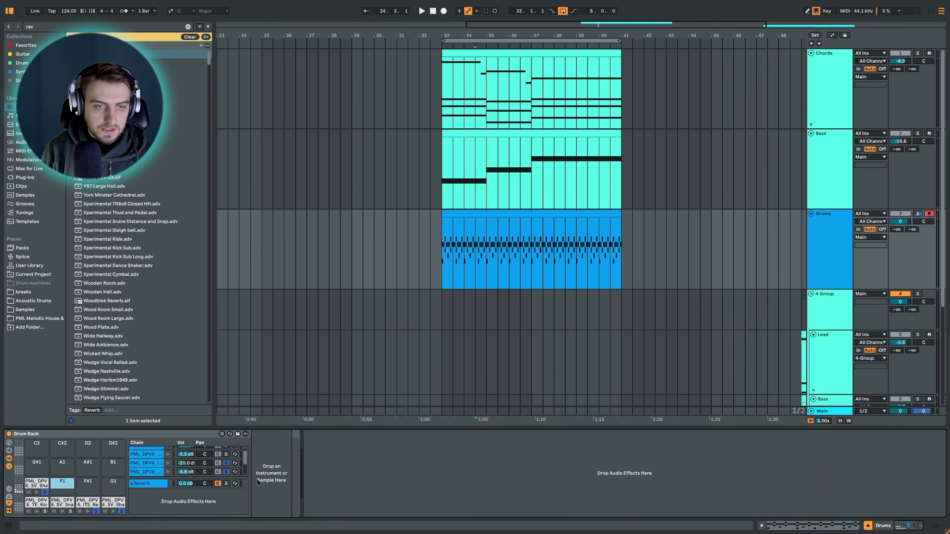
click(279, 473)
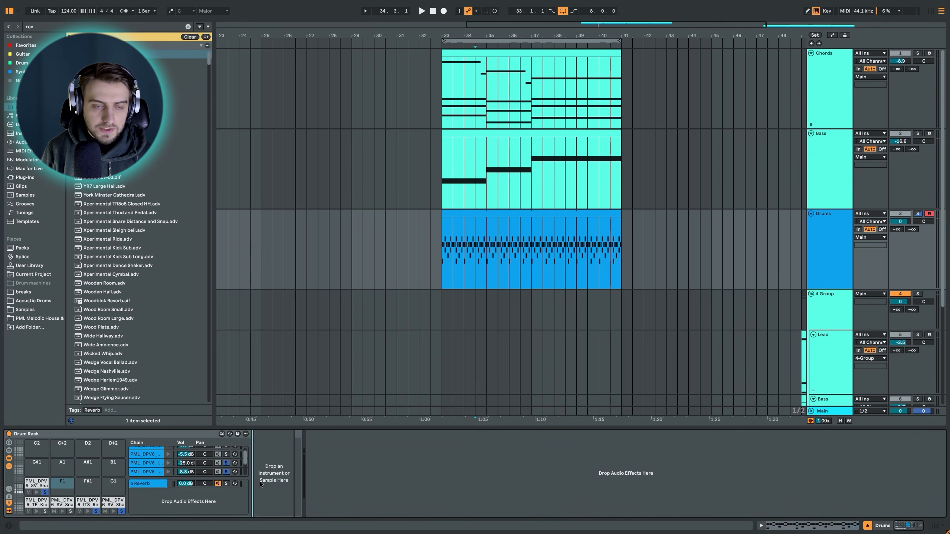
key(super+v)
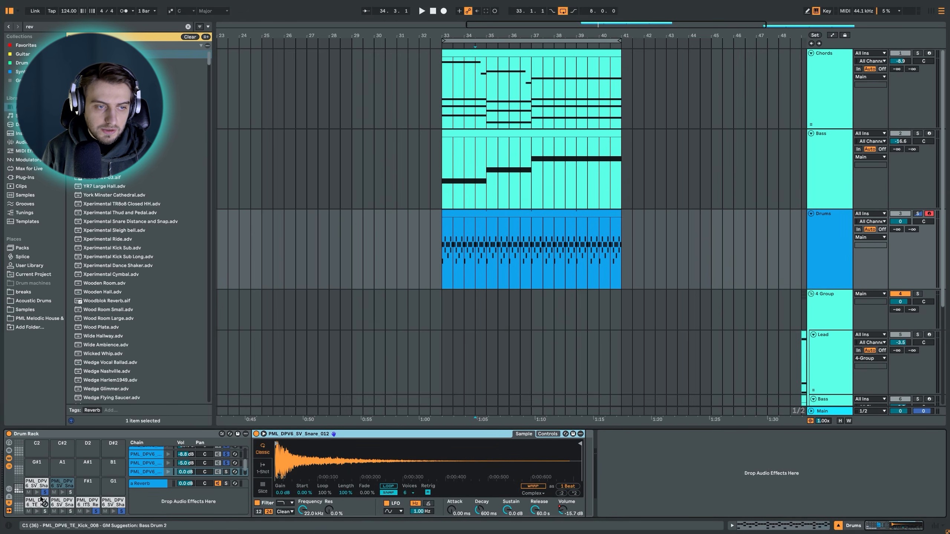
click(96, 512)
click(62, 484)
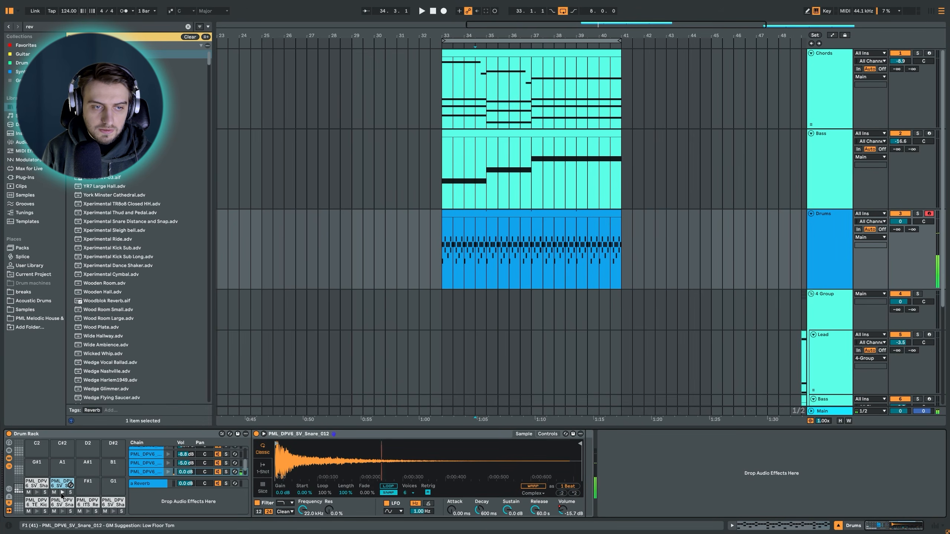
key(Tab)
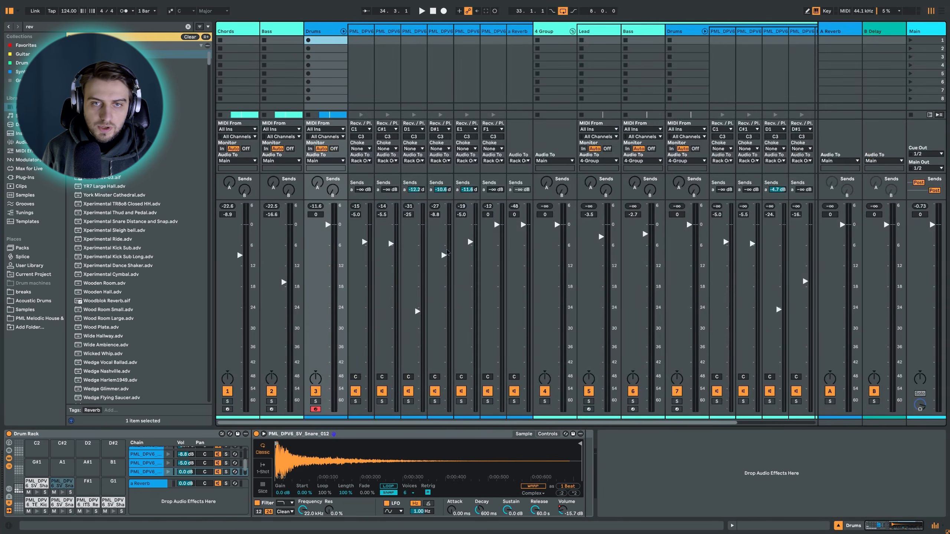
drag(496, 242, 497, 297)
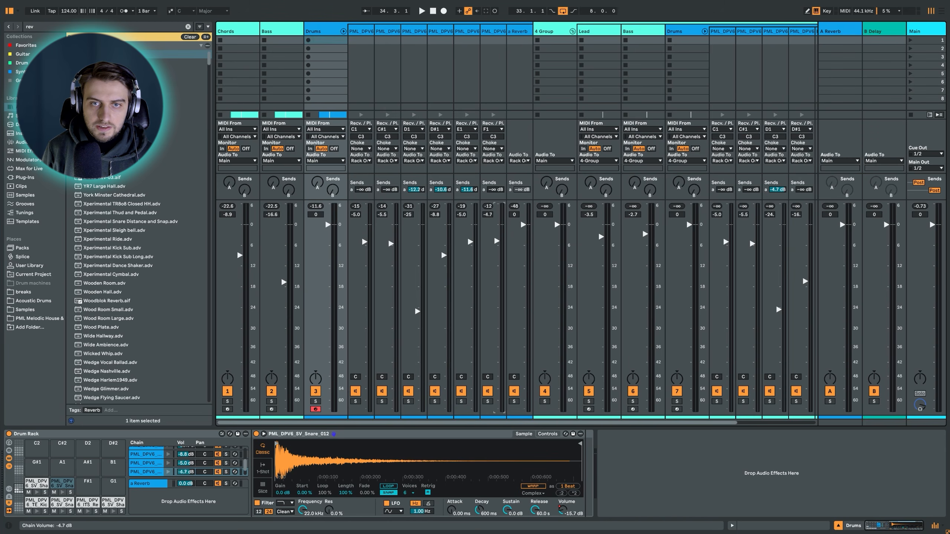
click(63, 493)
Open the Drums clip's notes and copy all PML_DPV6_SV_Snare_006 notes onto the PML_DPV6_SV_Snare_012 row at the same positions
key(Tab)
double_click(493, 212)
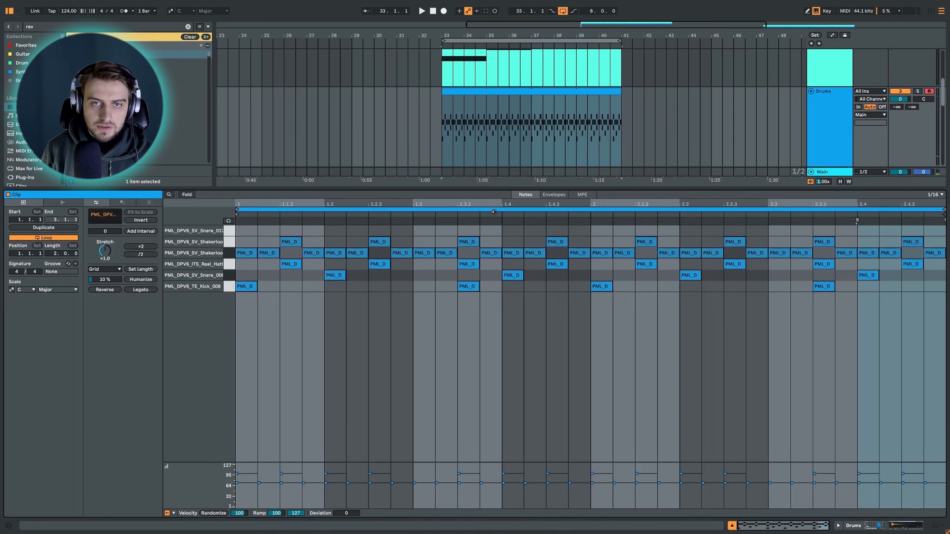
click(227, 275)
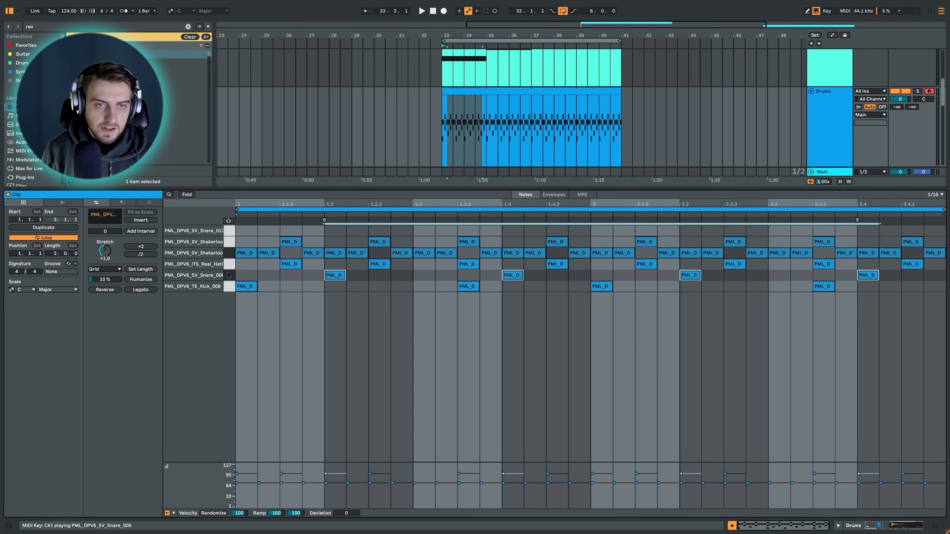
drag(335, 275, 331, 235)
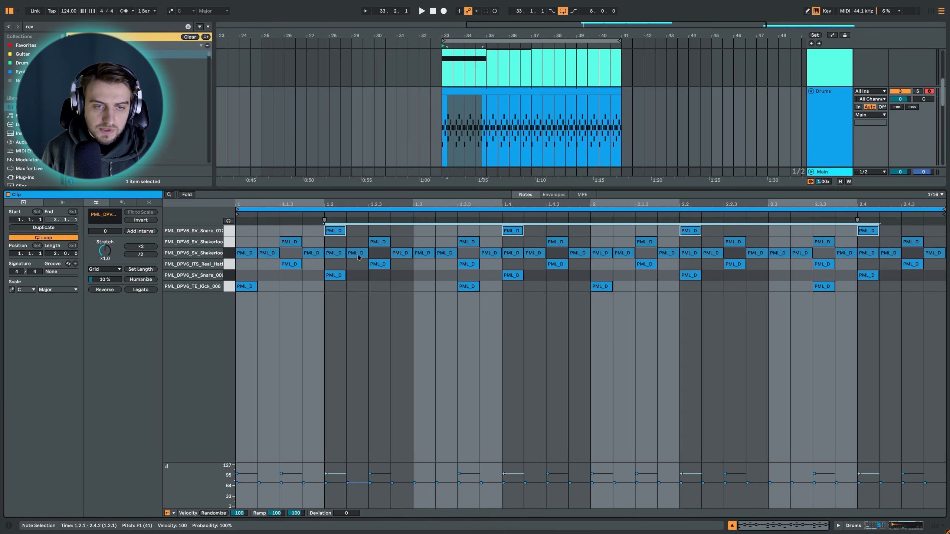
Play the full loop, raise the F1 snare chain to -12.4 dB and lower the Drums track to -1.0 dB
key(space)
key(shift+Tab)
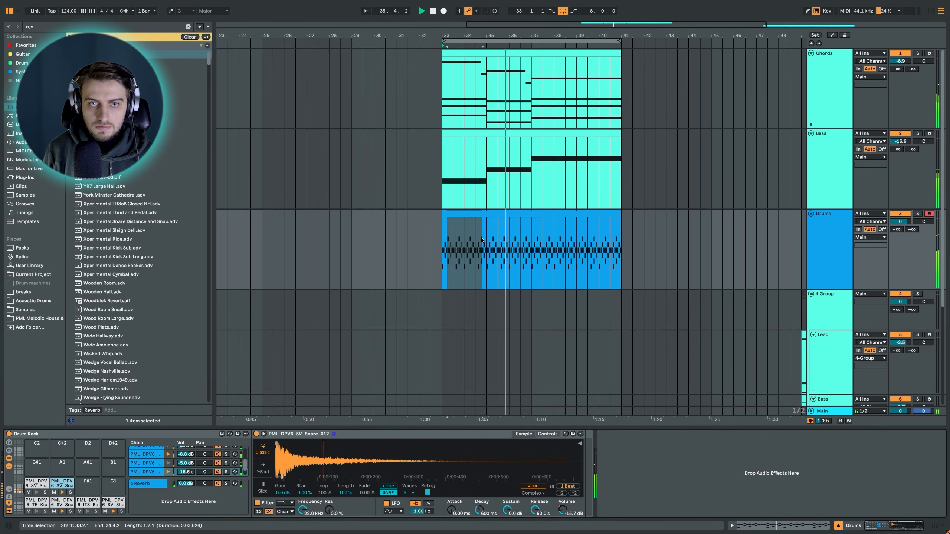
key(Tab)
drag(497, 279, 497, 266)
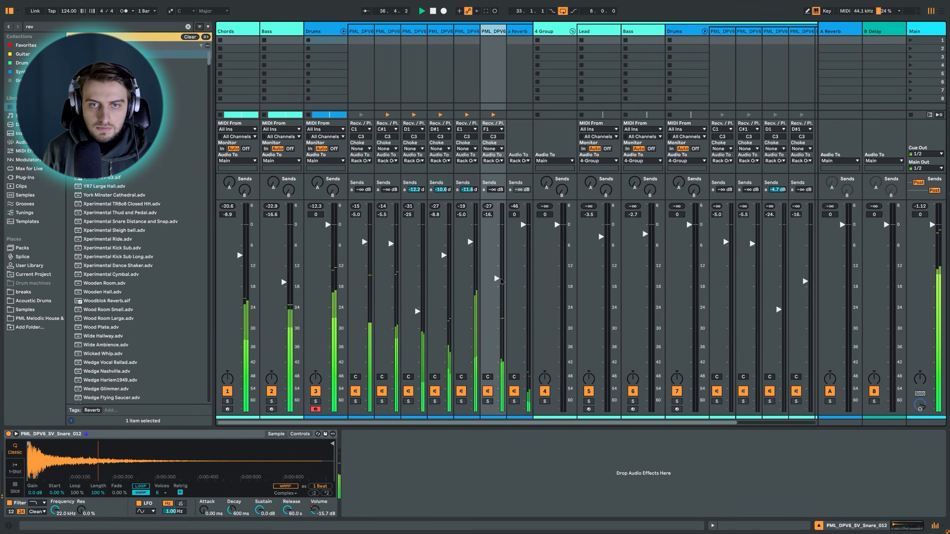
drag(329, 224, 328, 230)
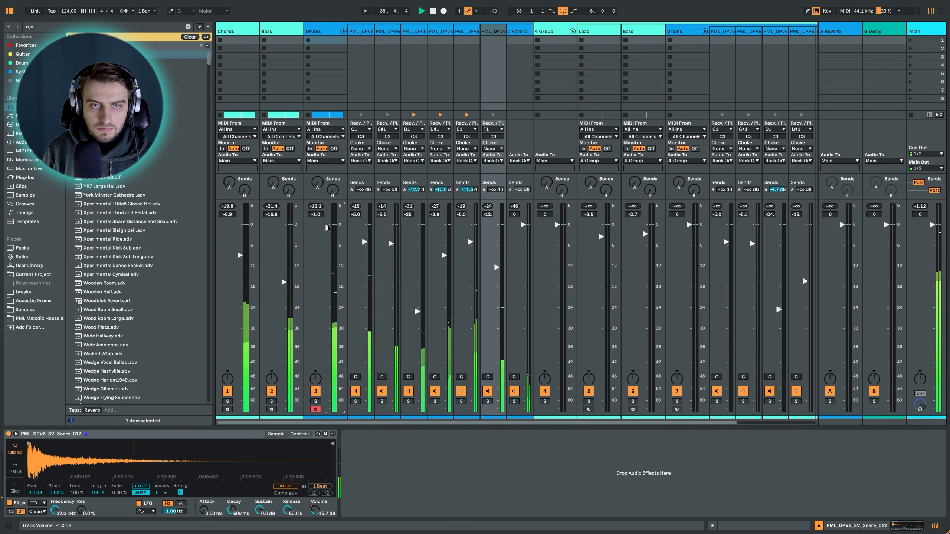
key(Tab)
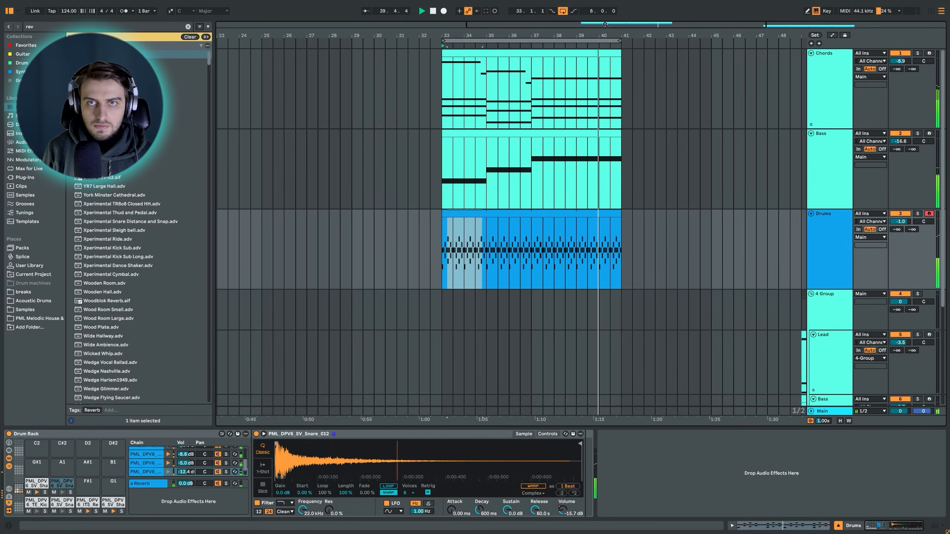
drag(604, 33, 603, 68)
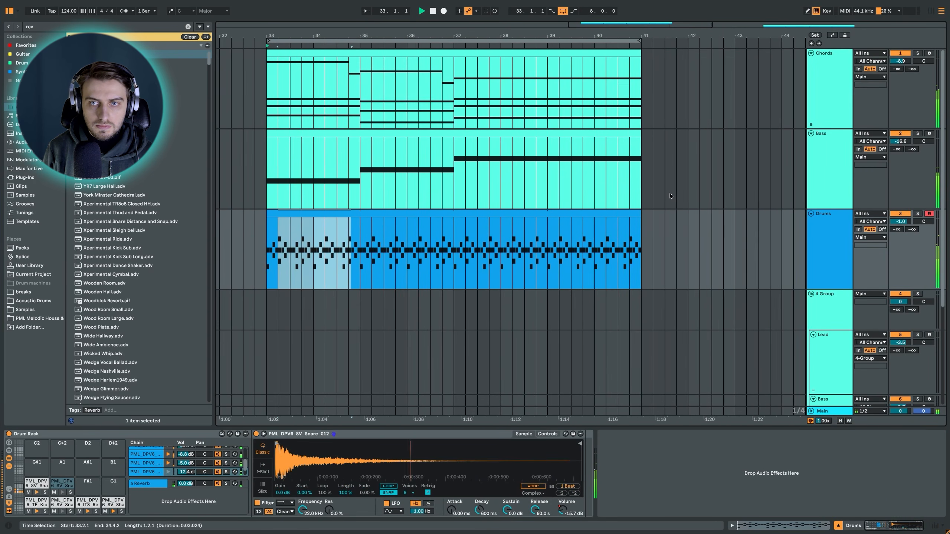